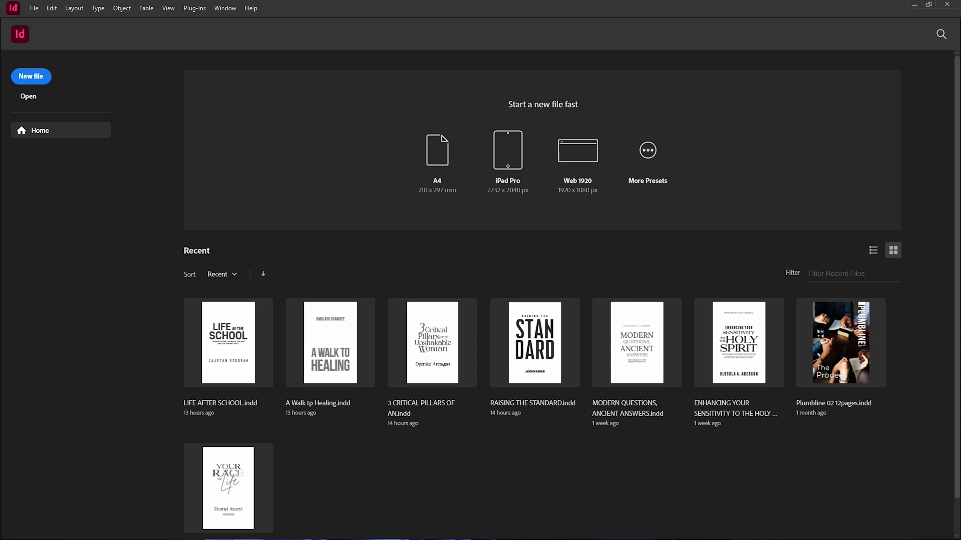
# Create a new 5 x 8 in facing-pages document with the units set to inches.
pyautogui.click(31, 77)
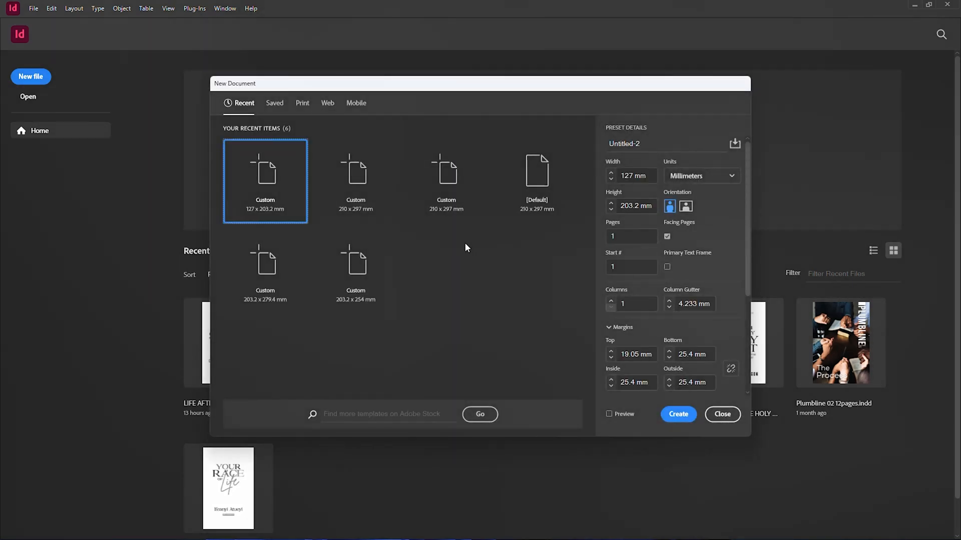
pyautogui.click(716, 176)
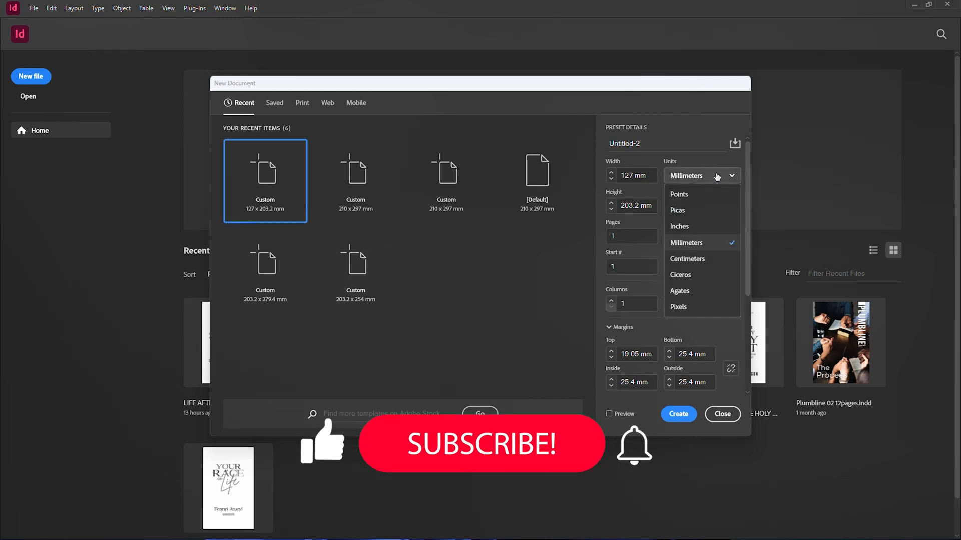
pyautogui.click(703, 226)
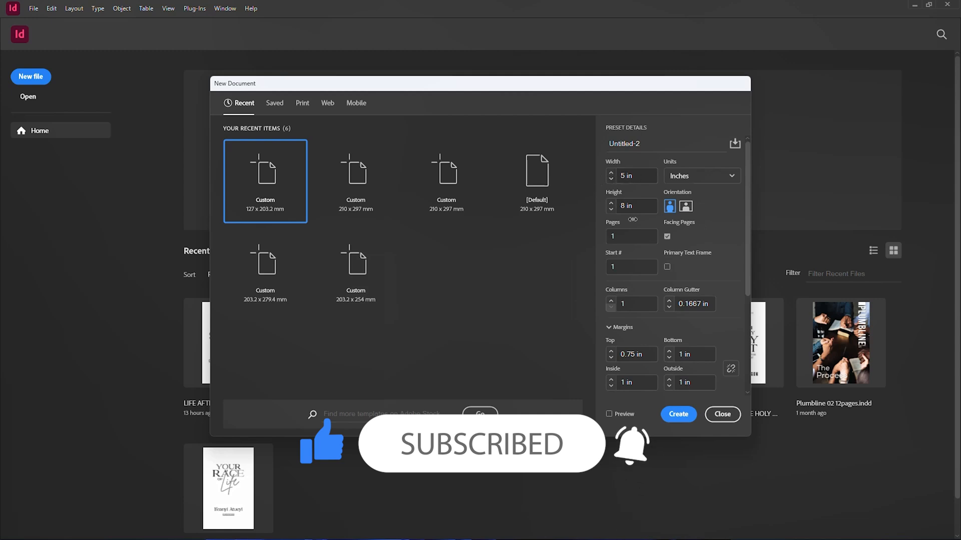
pyautogui.click(675, 415)
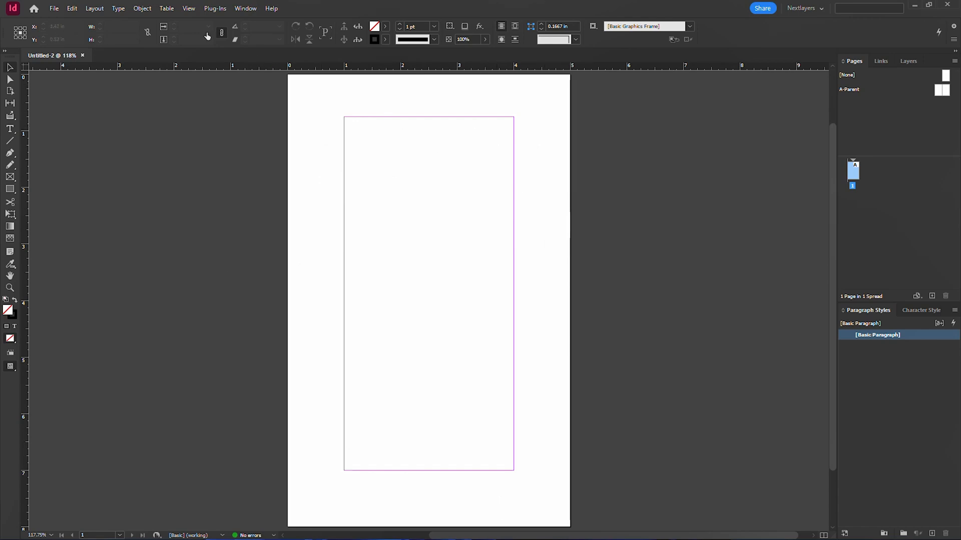
pyautogui.click(96, 9)
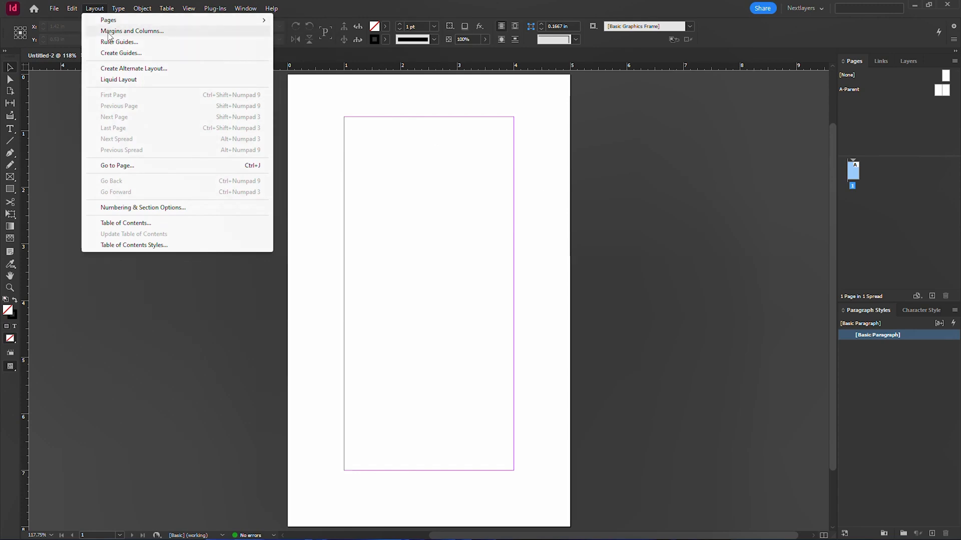
pyautogui.click(109, 32)
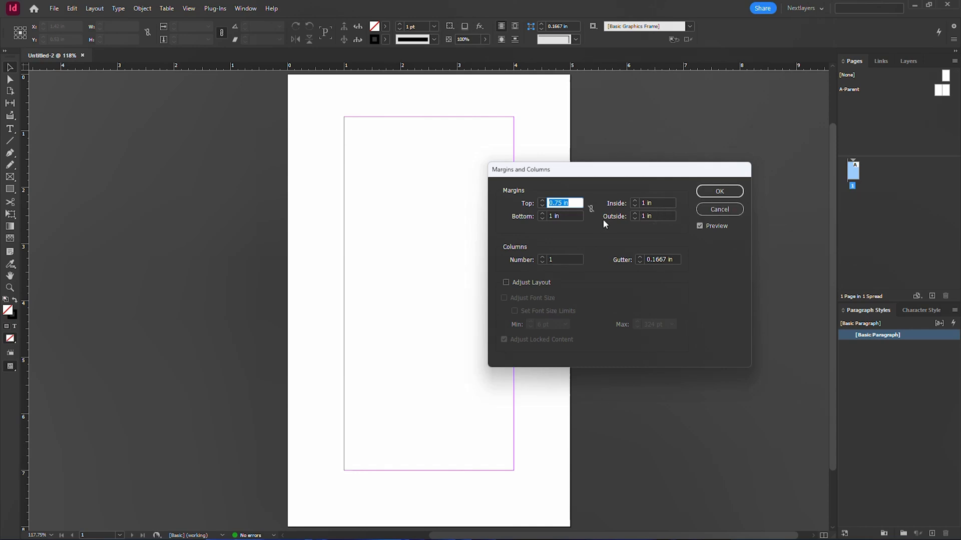
pyautogui.click(703, 212)
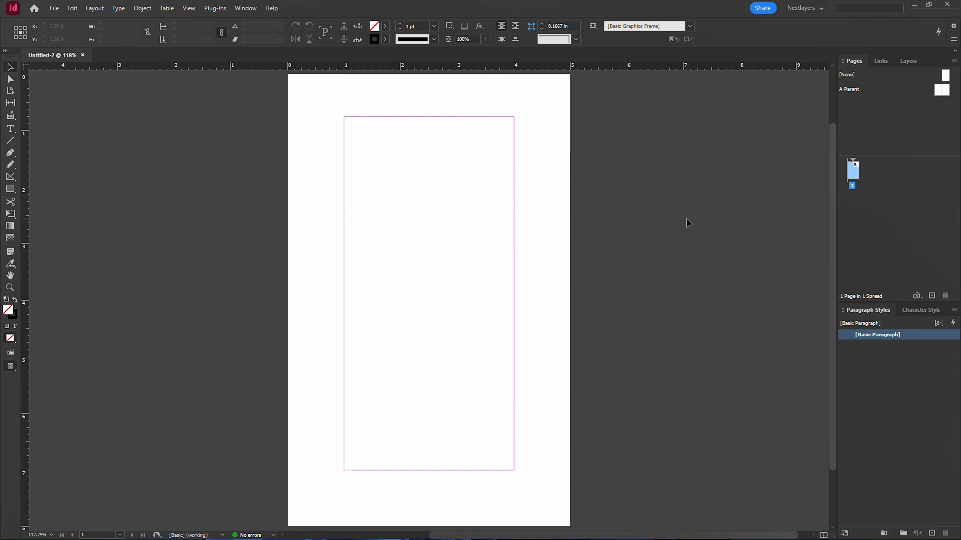
# Open the A-Parent spread and set all four of its margins, linked together, to 0.7 in.
pyautogui.doubleClick(851, 89)
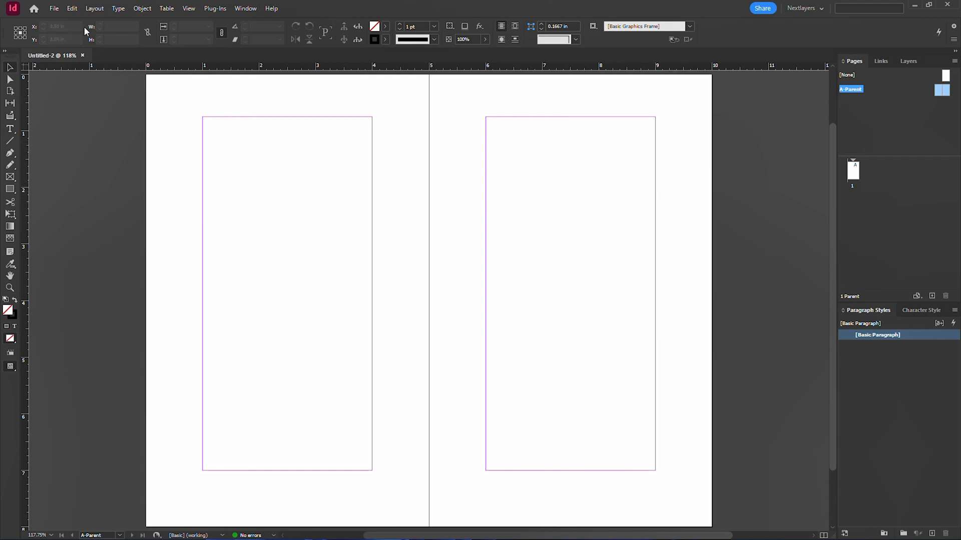
pyautogui.click(93, 8)
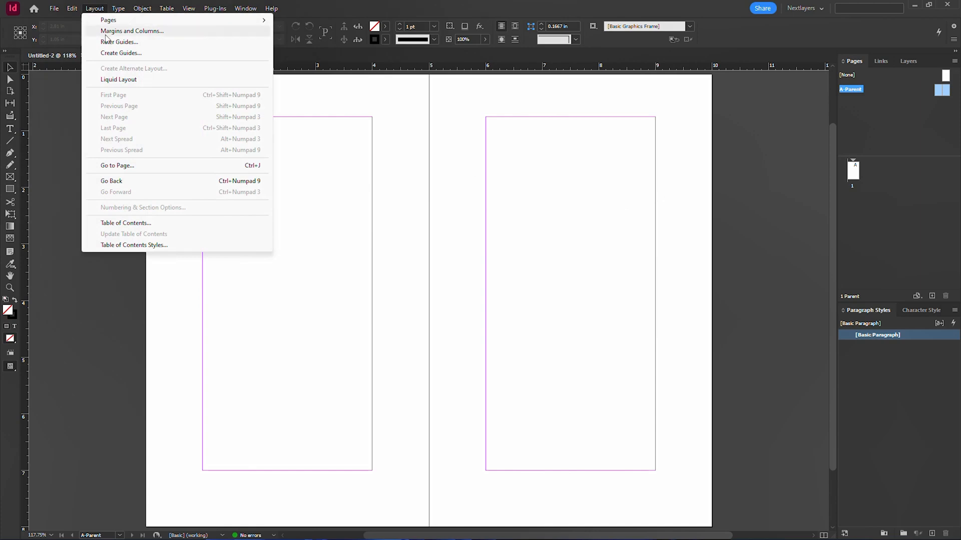
pyautogui.click(125, 30)
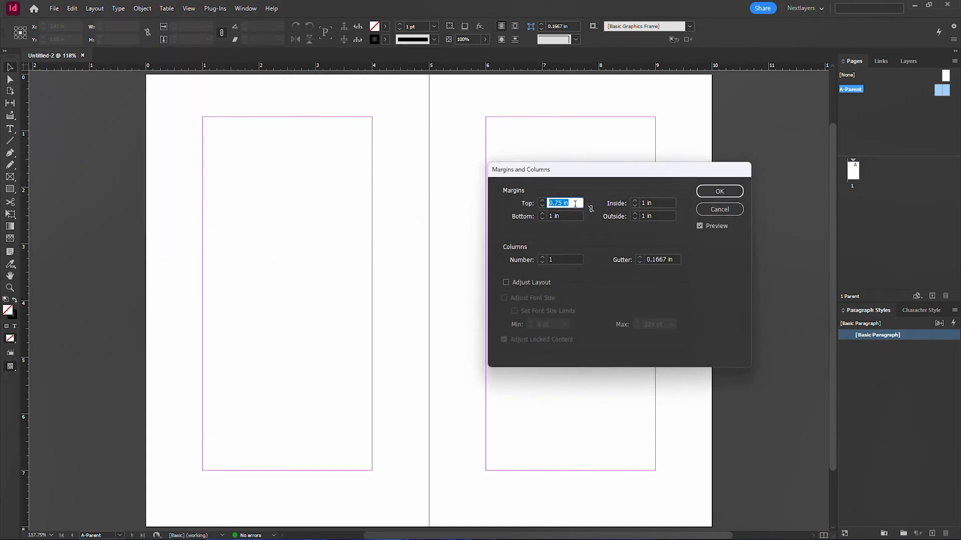
pyautogui.click(590, 209)
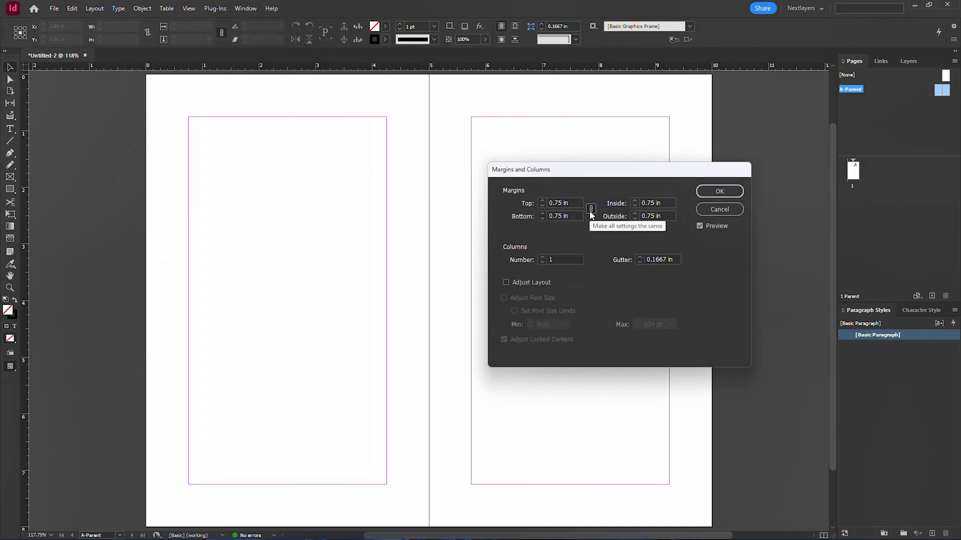
pyautogui.click(561, 203)
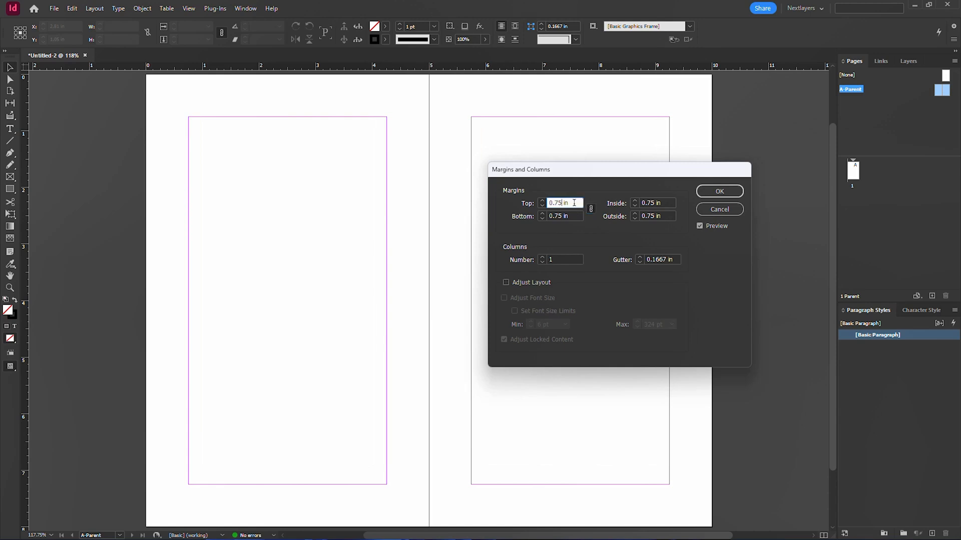
pyautogui.press('BackSpace')
pyautogui.click(704, 189)
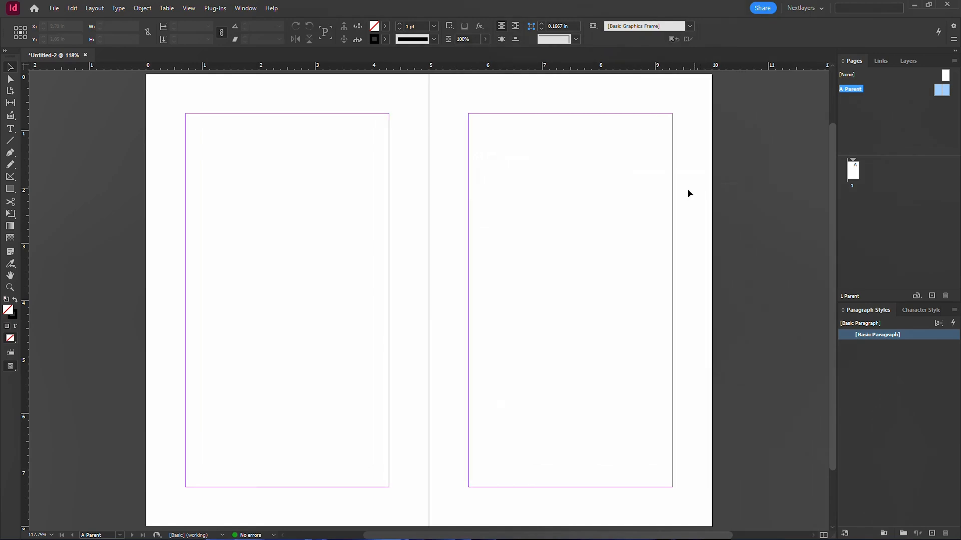
# Place the second company profile Word document from the Desktop on page 1, autoflowing its text from the margin's upper-left corner.
pyautogui.doubleClick(853, 178)
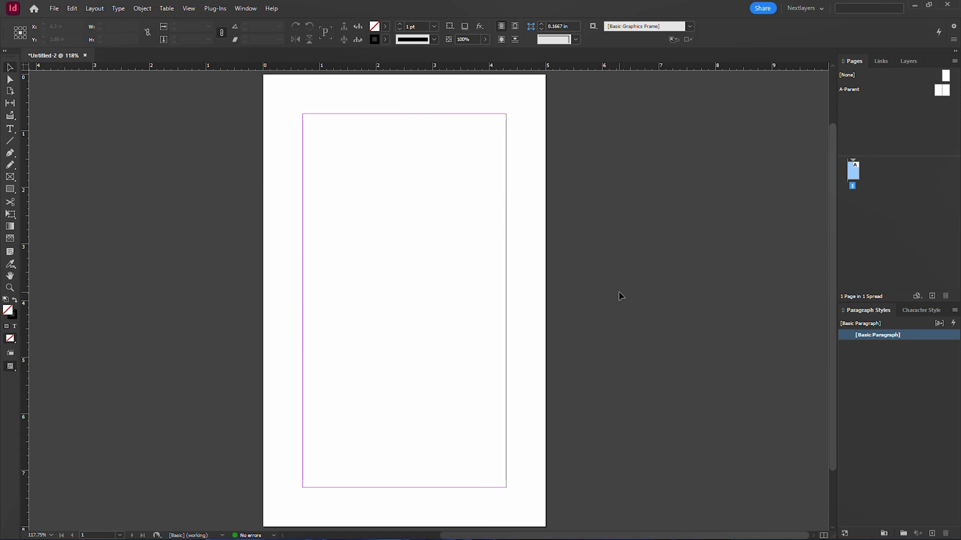
pyautogui.hotkey('ctrl', 'd')
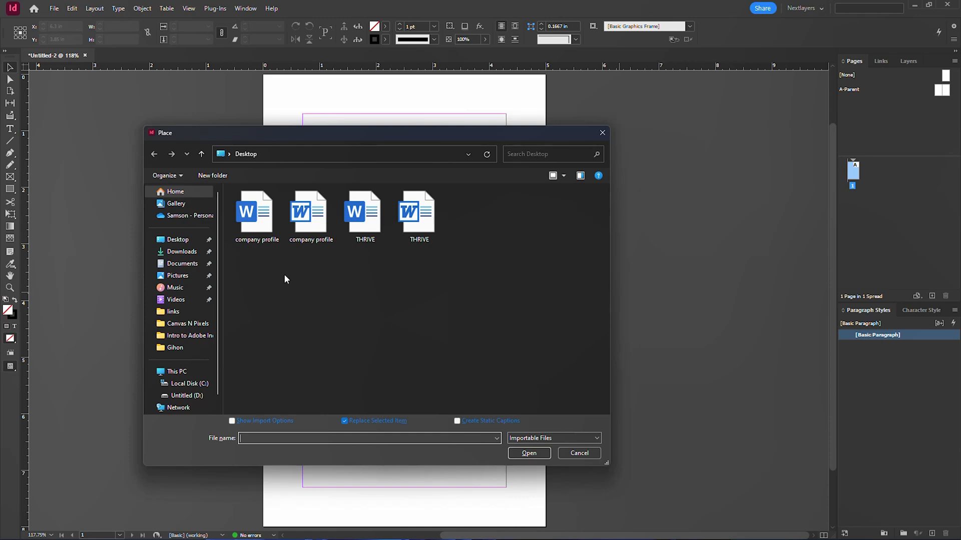
pyautogui.click(311, 223)
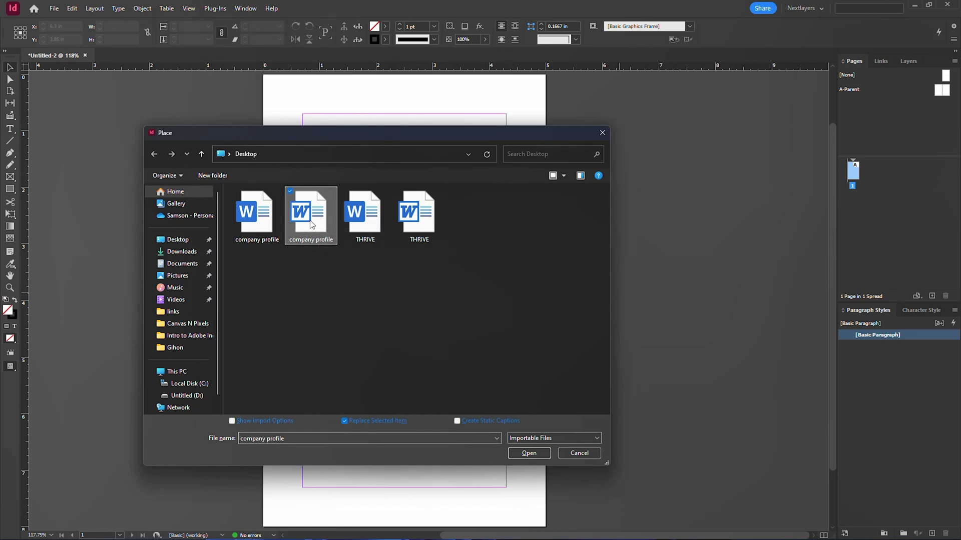
pyautogui.click(529, 452)
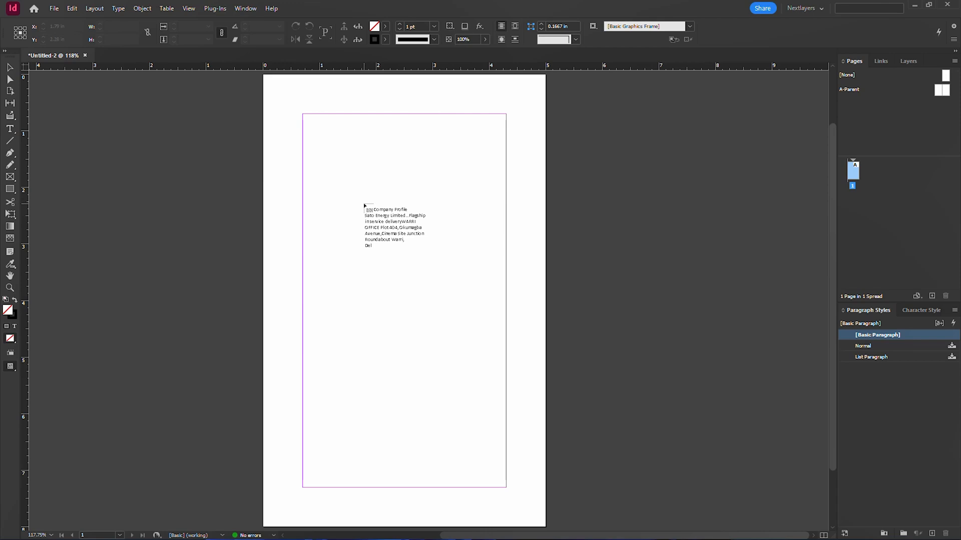
pyautogui.moveTo(364, 205); pyautogui.dragTo(304, 119)
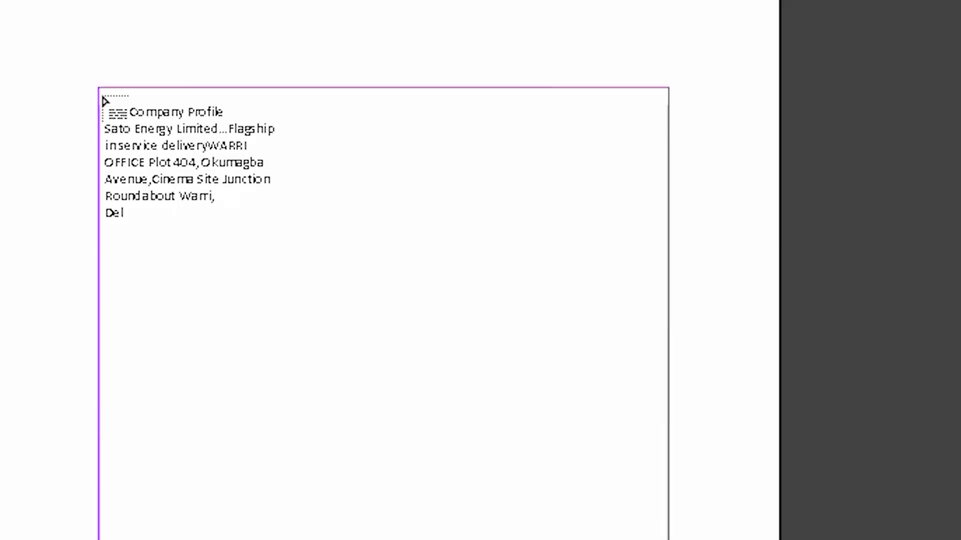
pyautogui.moveTo(105, 102); pyautogui.dragTo(104, 103)
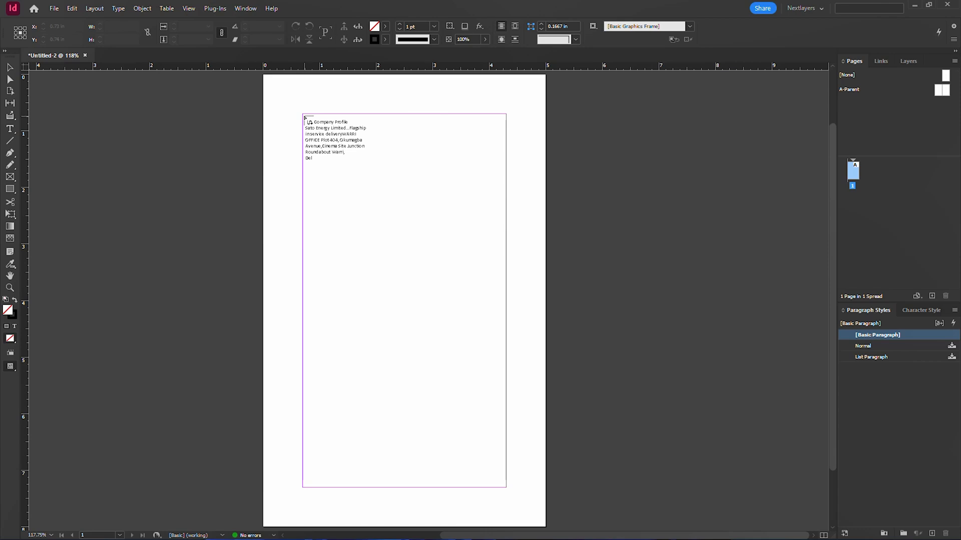
pyautogui.keyDown('shift'); pyautogui.click(304, 118); pyautogui.keyUp('shift')
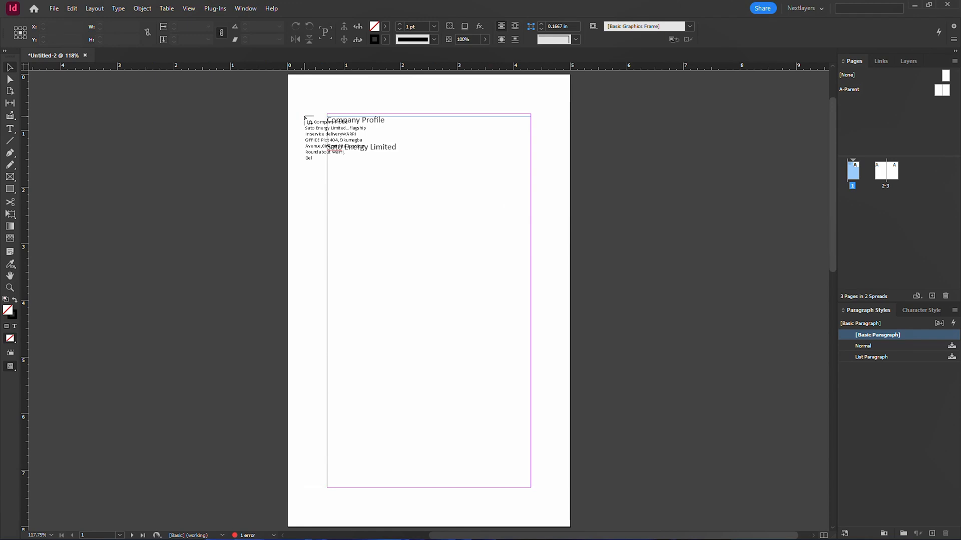
# Go to spread 2-3, select the text frame on page 3 and append a page to the document.
pyautogui.doubleClick(885, 187)
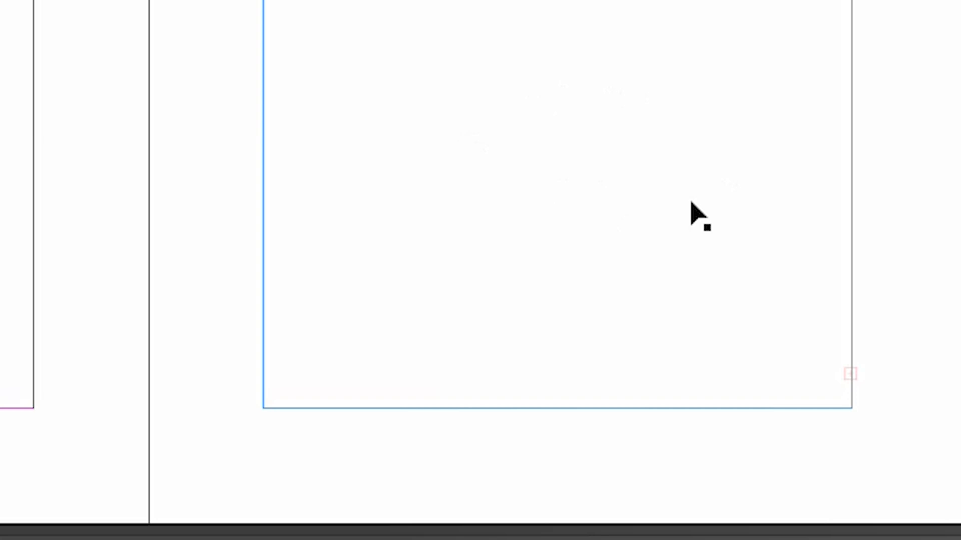
pyautogui.click(690, 203)
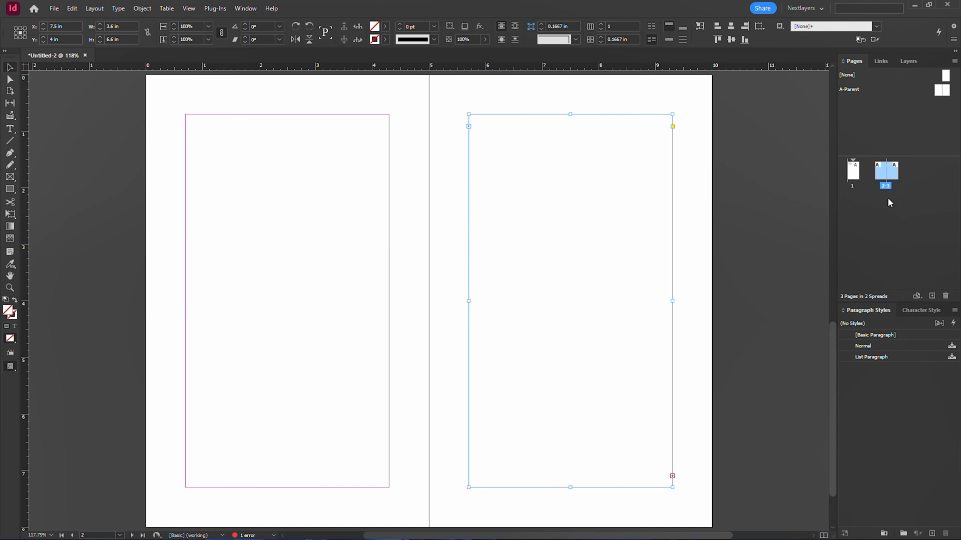
pyautogui.click(932, 296)
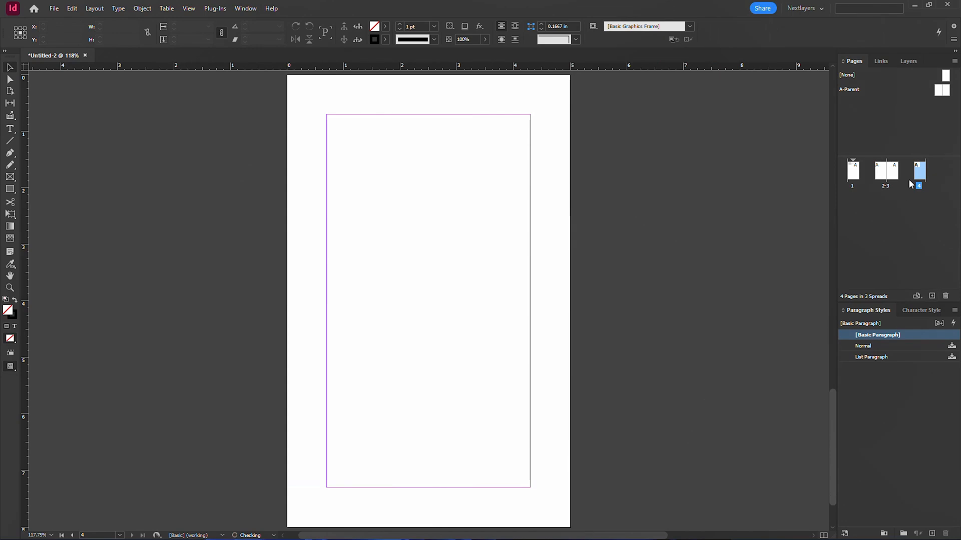
# Load the overset text from the page 3 frame and autoflow it from the upper-left margin corner of page 4.
pyautogui.scroll(10, 705, 315)
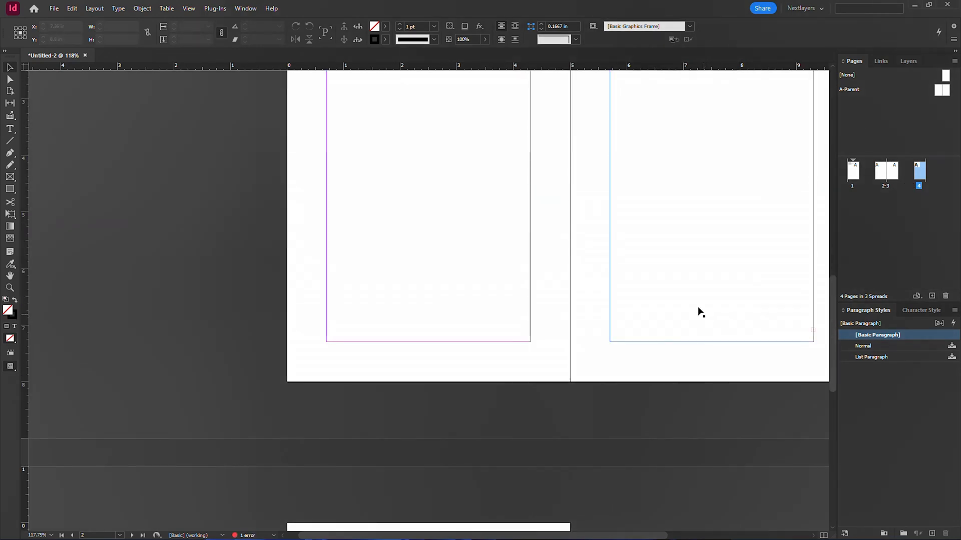
pyautogui.moveTo(601, 234); pyautogui.dragTo(505, 204)
pyautogui.click(576, 217)
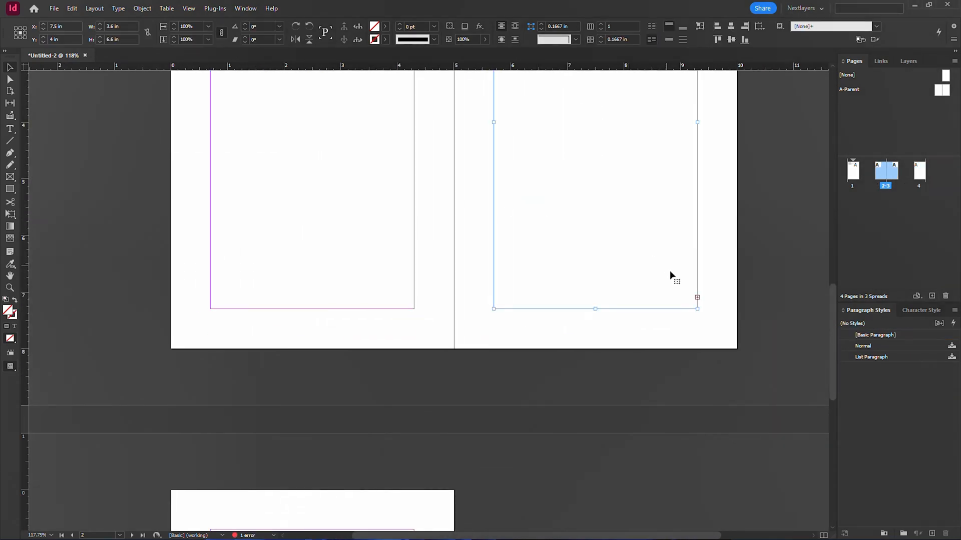
pyautogui.click(698, 299)
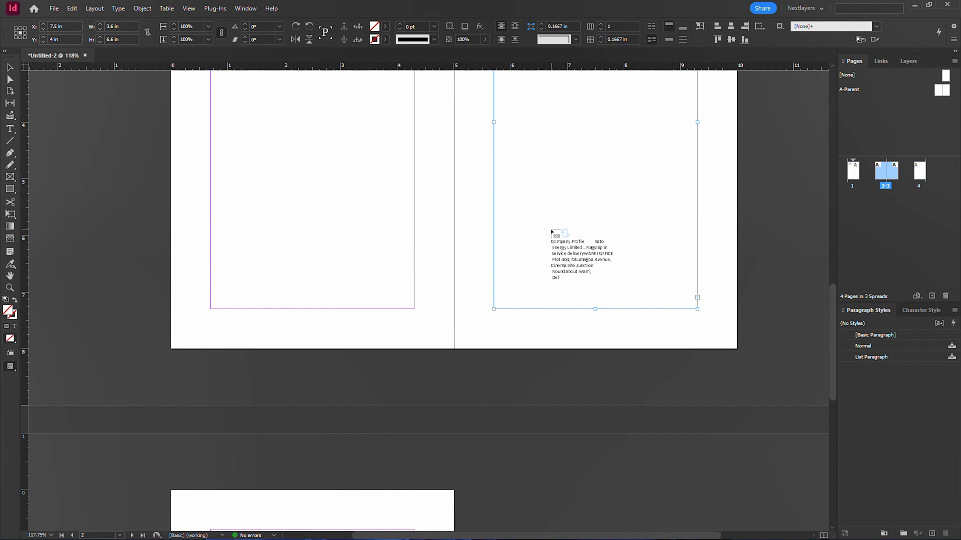
pyautogui.moveTo(454, 329); pyautogui.dragTo(527, 133)
pyautogui.scroll(-5, 560, 271)
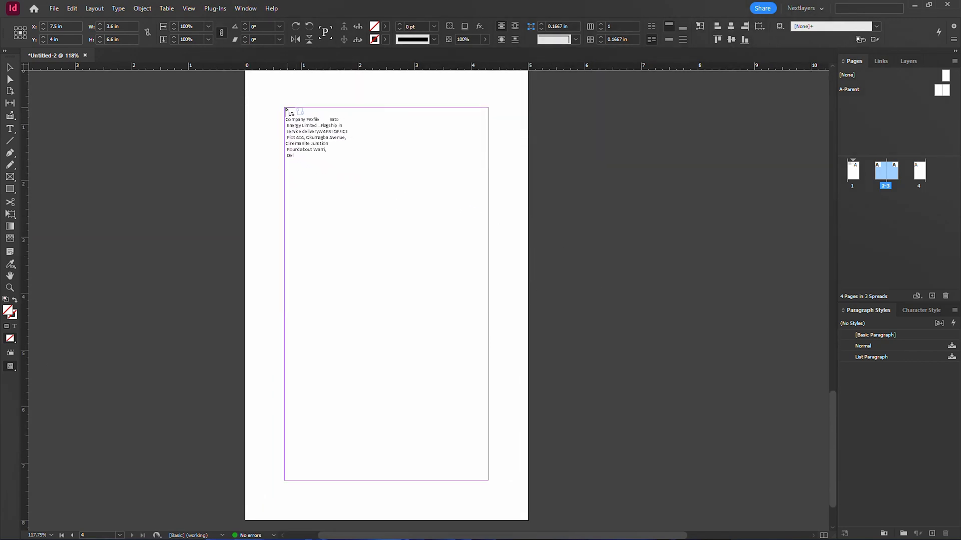
pyautogui.keyDown('shift'); pyautogui.click(285, 108); pyautogui.keyUp('shift')
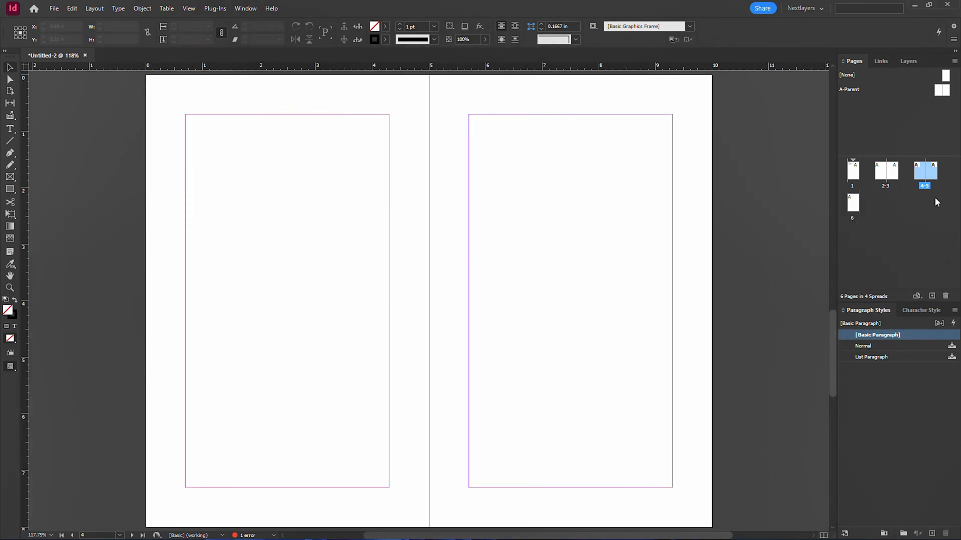
# Inspect the text frame on page 6 for overset text and return to the text on page 1.
pyautogui.doubleClick(853, 218)
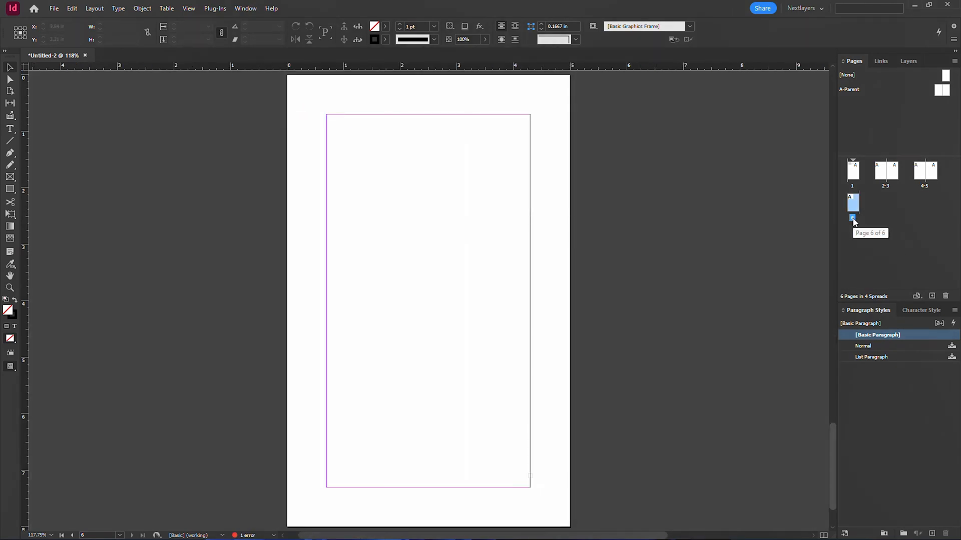
pyautogui.click(526, 478)
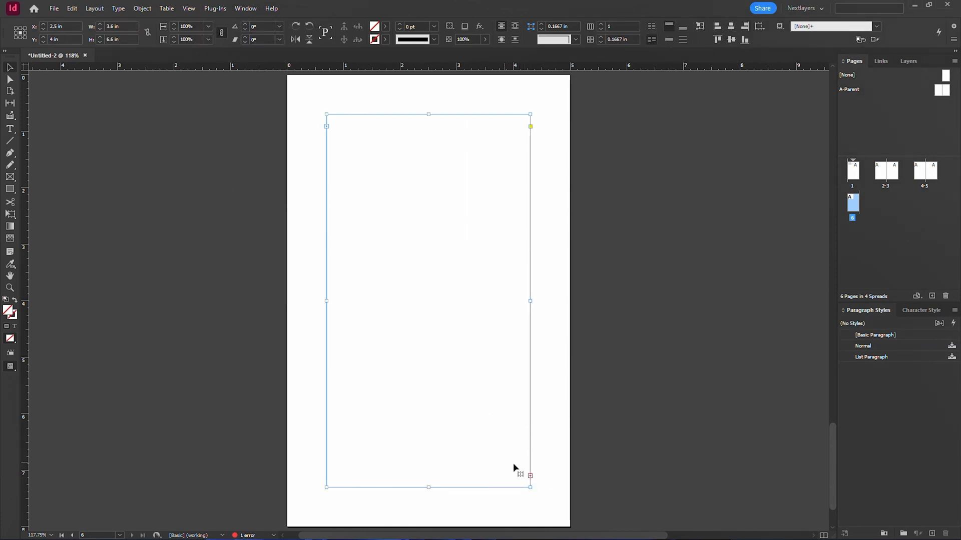
pyautogui.scroll(20, 535, 477)
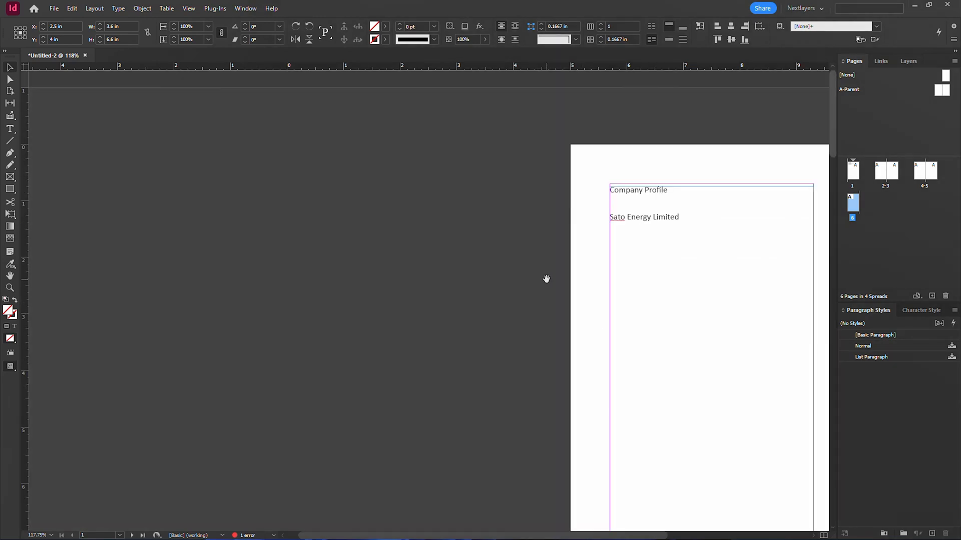
pyautogui.moveTo(607, 279); pyautogui.dragTo(561, 240)
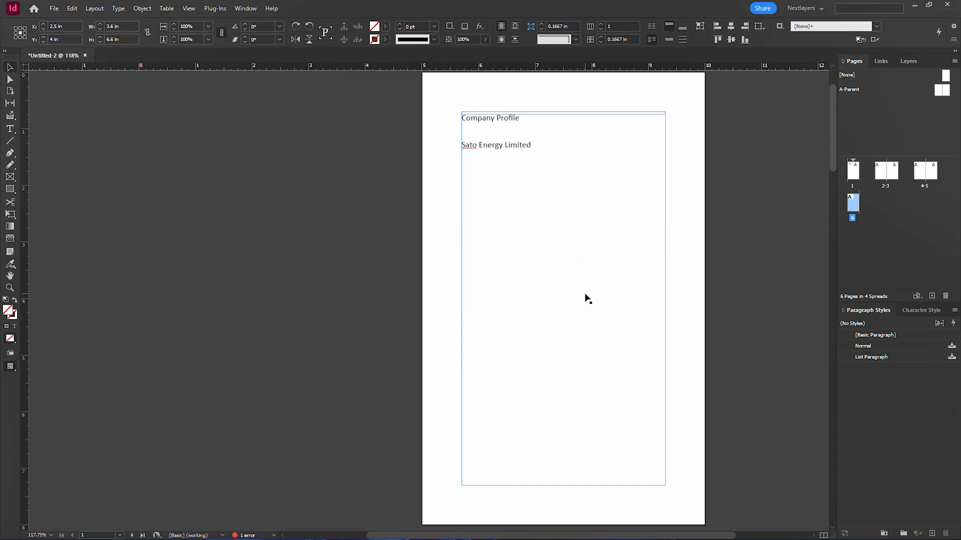
pyautogui.scroll(-2, 588, 299)
pyautogui.scroll(3, 588, 299)
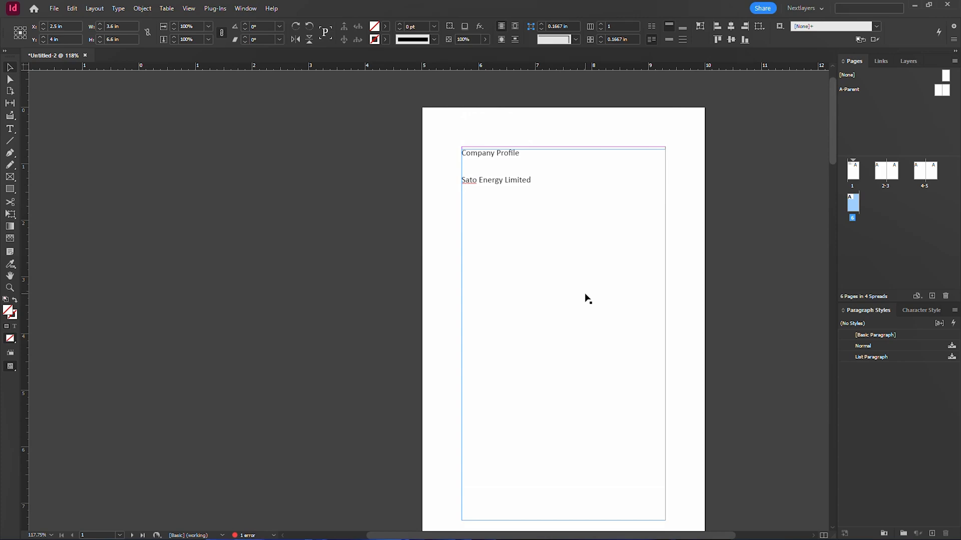
# Open the page 1 story in the Story Editor and delete the blank space before "Sato Energy Limited".
pyautogui.hotkey('ctrl', 'd')
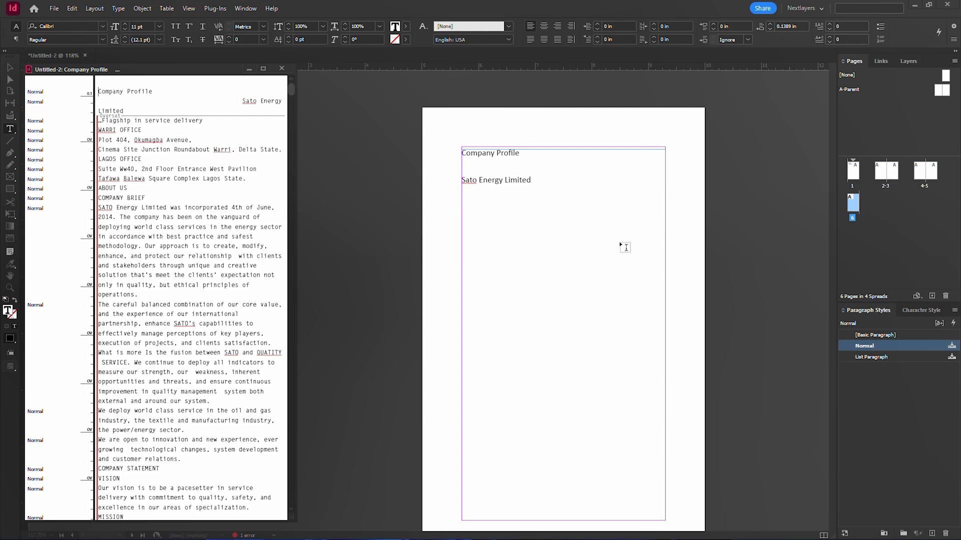
pyautogui.scroll(-5, 163, 257)
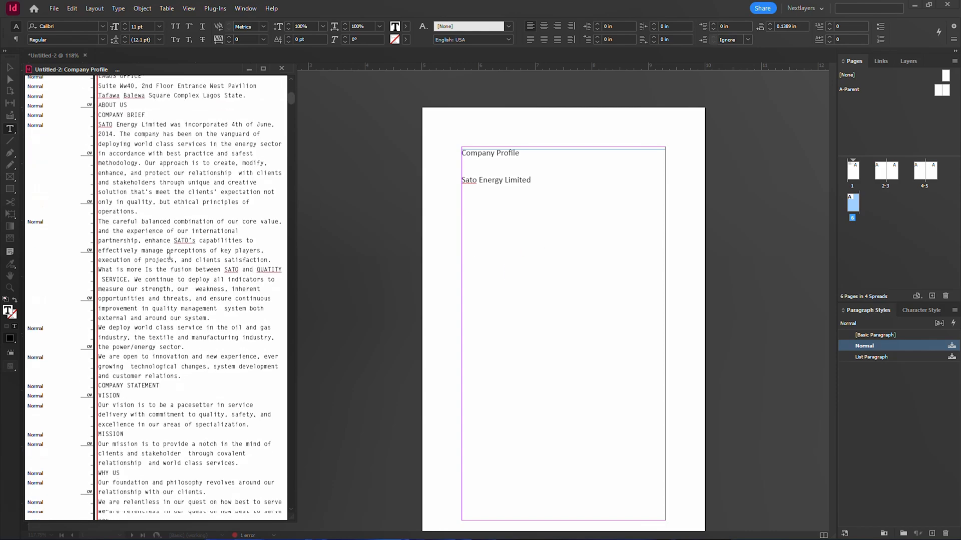
pyautogui.moveTo(291, 106); pyautogui.dragTo(300, 83)
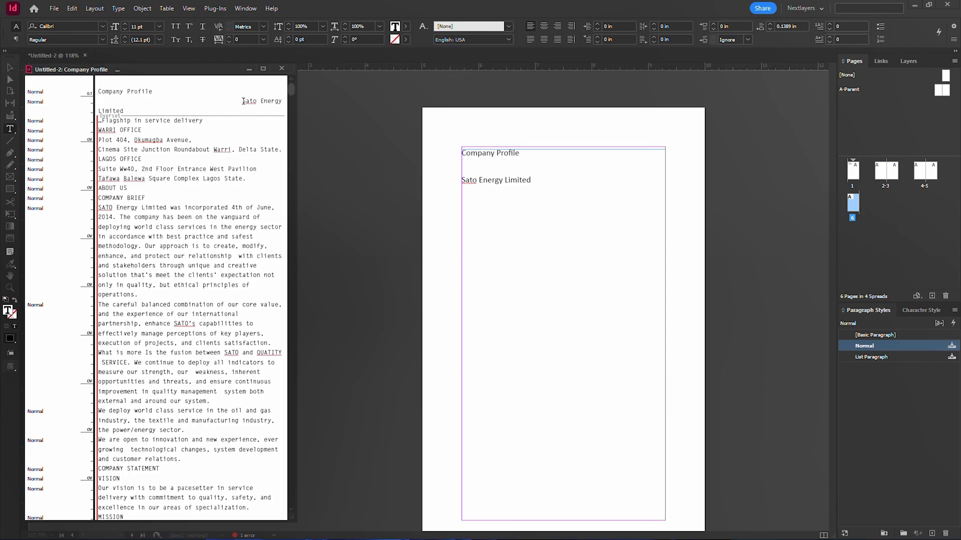
pyautogui.moveTo(349, 14); pyautogui.dragTo(145, 19)
pyautogui.moveTo(110, 104)
pyautogui.mouseDown()
pyautogui.moveTo(96, 106)
pyautogui.moveTo(103, 102)
pyautogui.mouseUp()
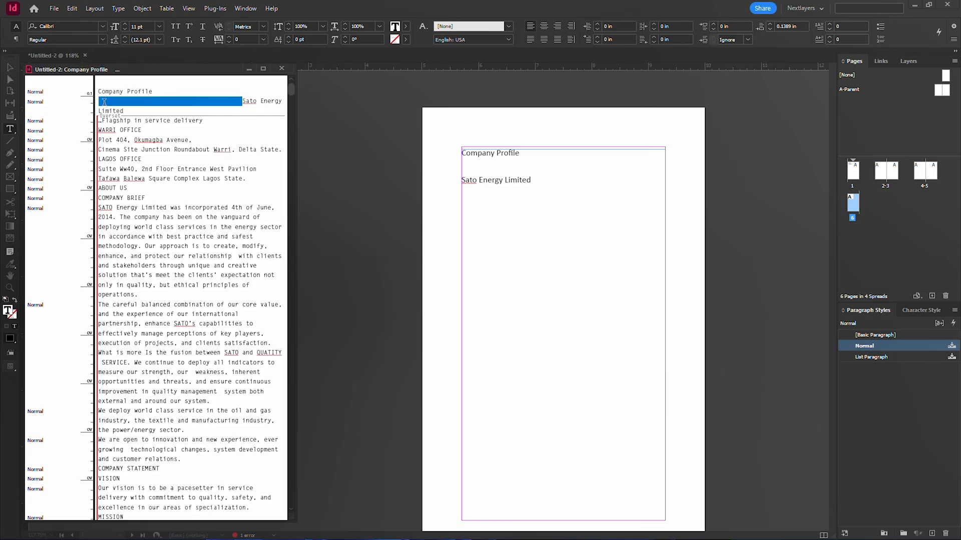
pyautogui.press('BackSpace')
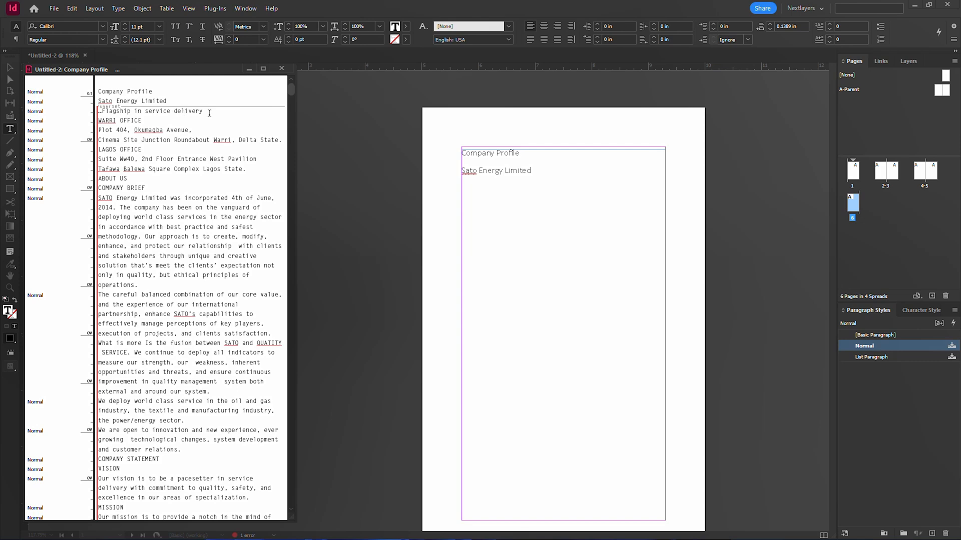
# Delete the "Flagship in service delivery" line with its empty paragraph and close the Story Editor.
pyautogui.moveTo(203, 111); pyautogui.dragTo(81, 112)
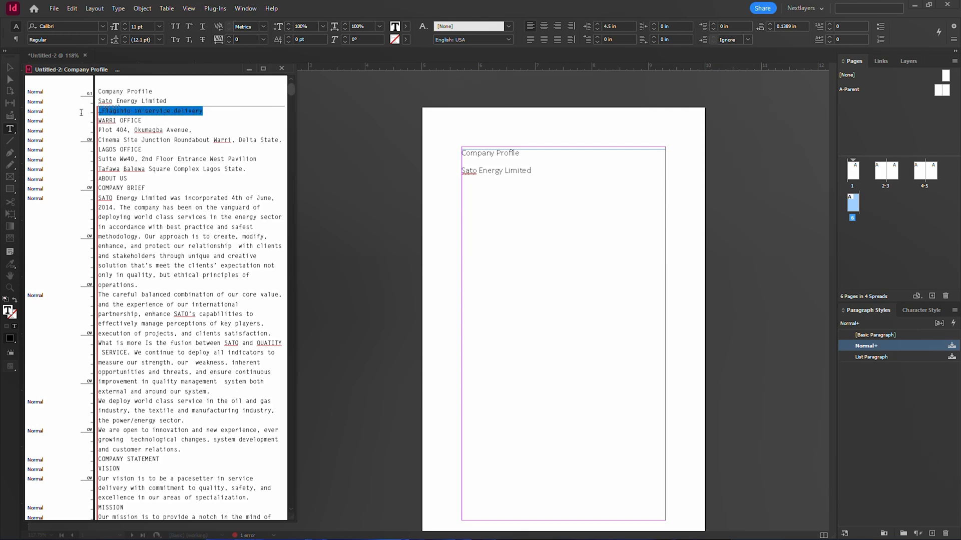
pyautogui.press('BackSpace')
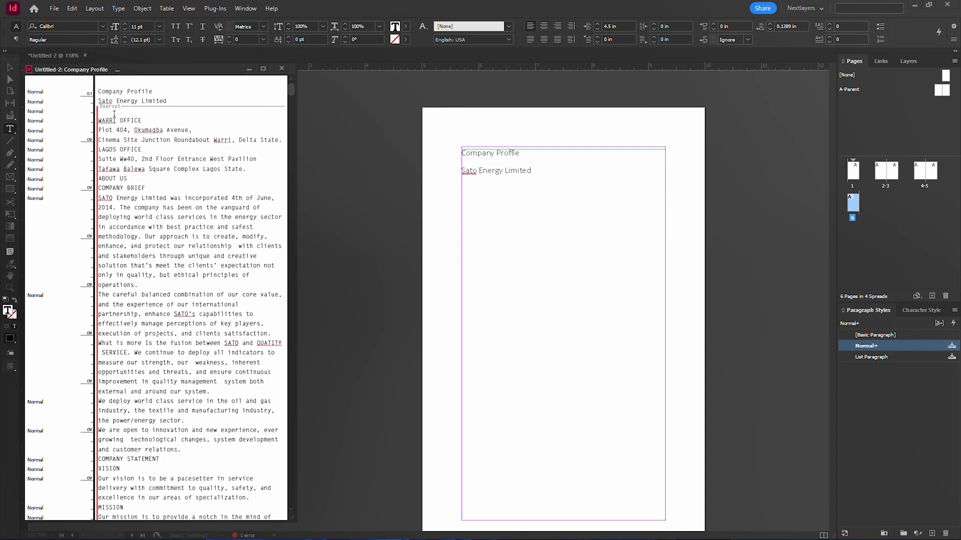
pyautogui.press('BackSpace')
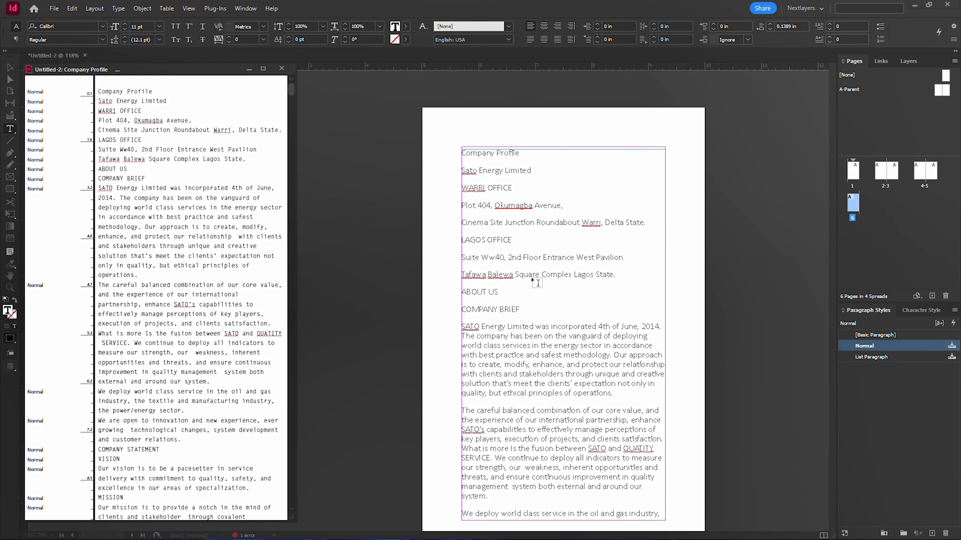
pyautogui.click(282, 68)
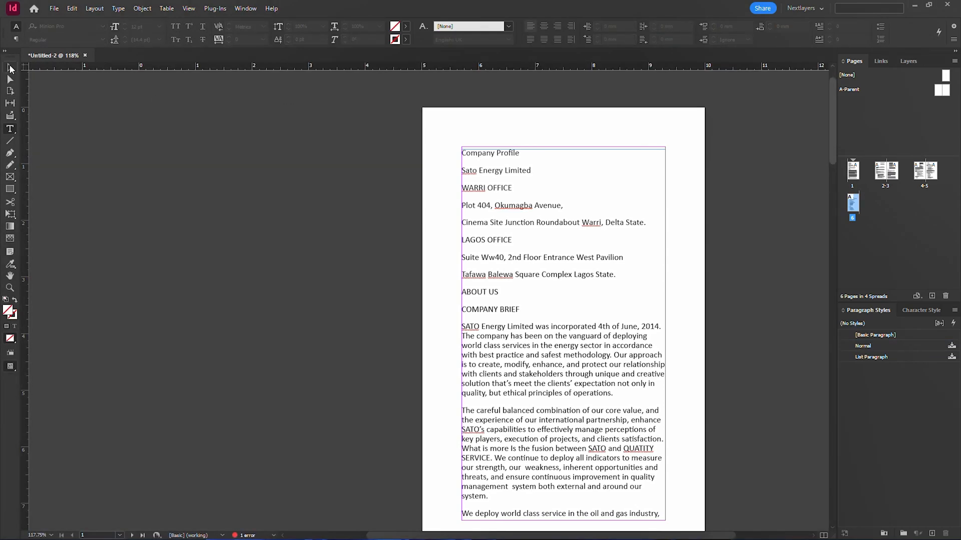
pyautogui.press('Escape')
# Append a page after page 6 and autoflow the page 6 overset text from page 7's upper-left margin corner.
pyautogui.scroll(-20, 652, 234)
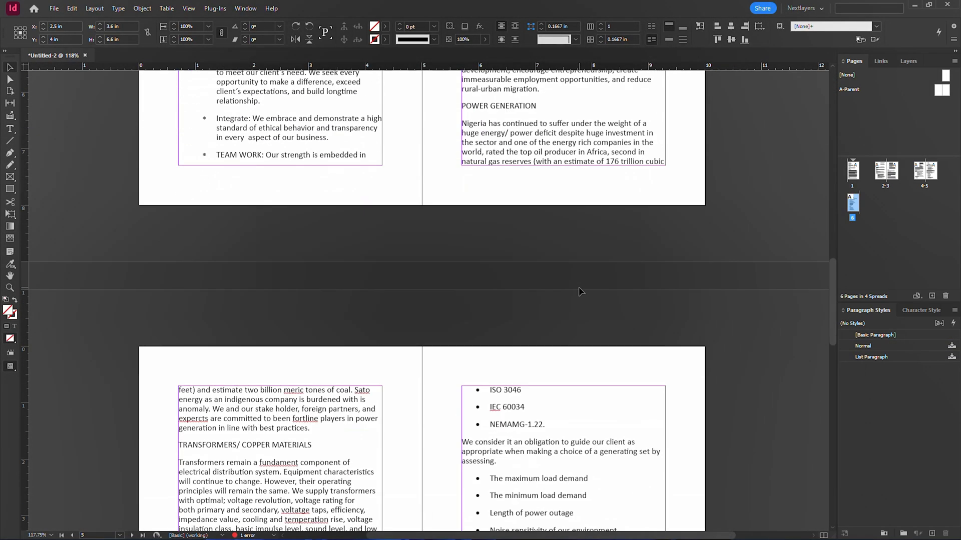
pyautogui.scroll(-8, 578, 287)
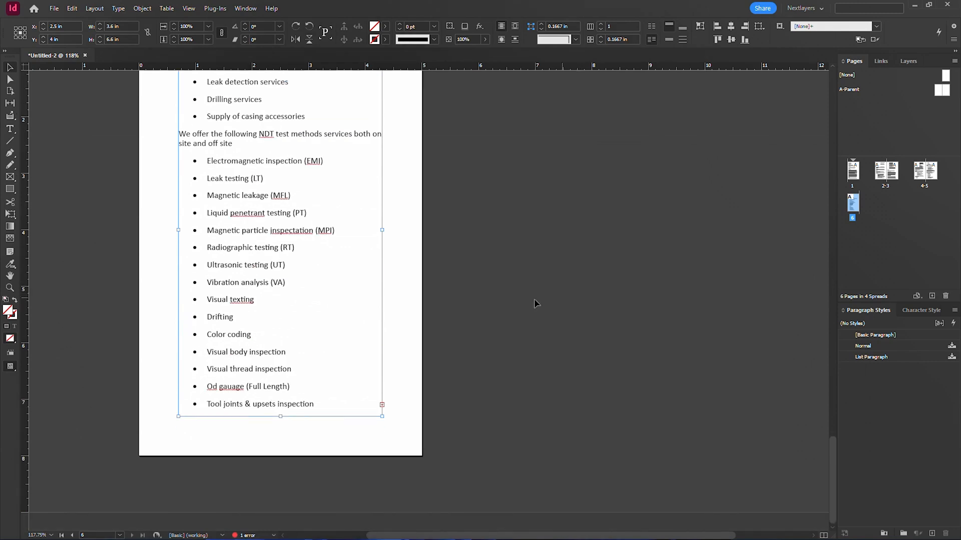
pyautogui.click(510, 298)
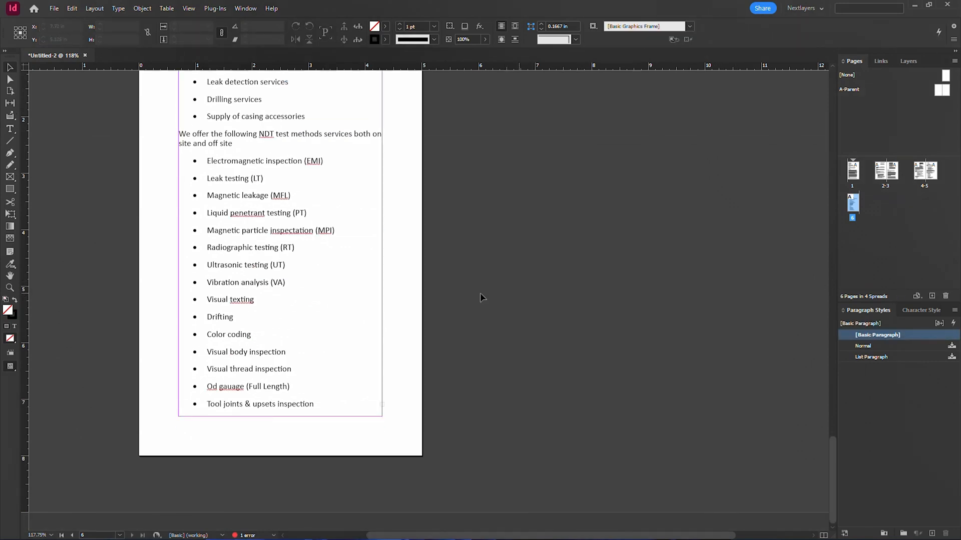
pyautogui.click(379, 399)
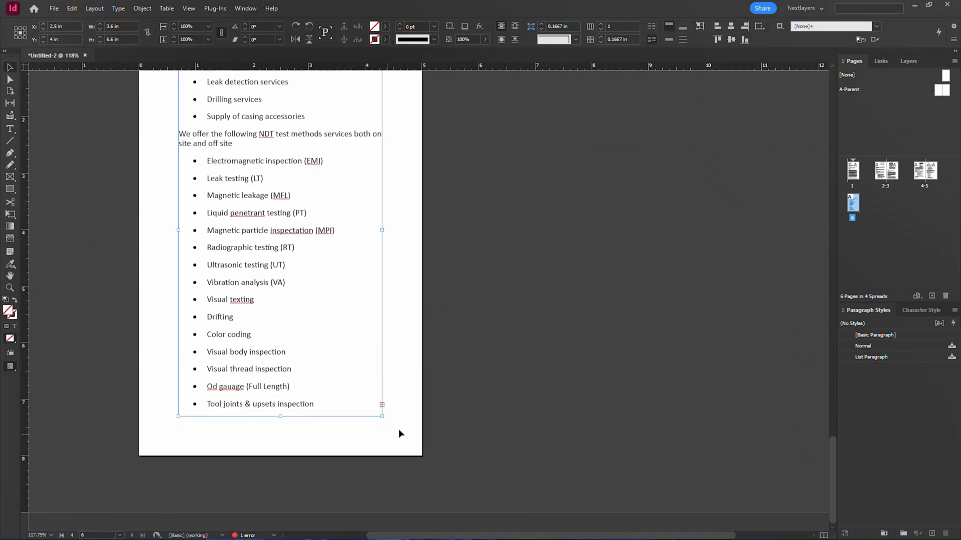
pyautogui.click(933, 299)
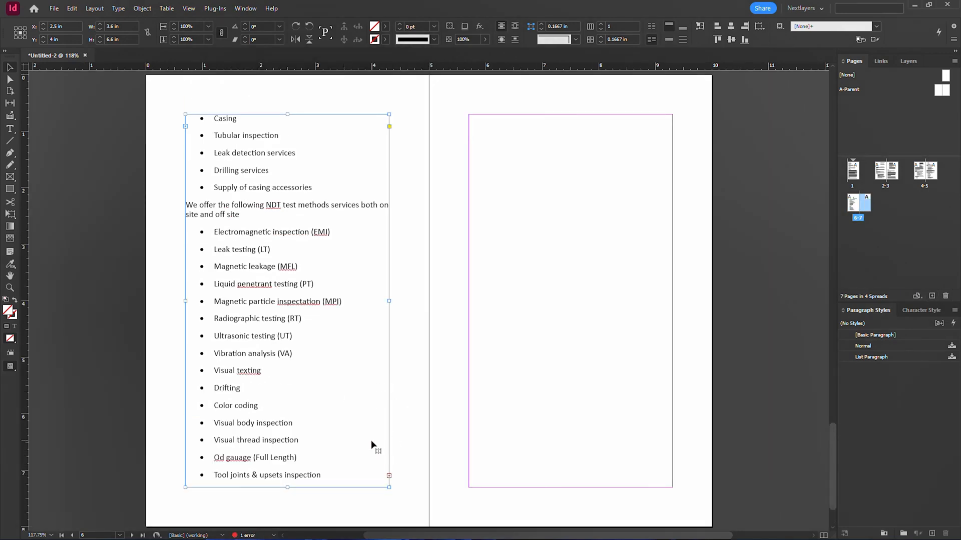
pyautogui.click(389, 476)
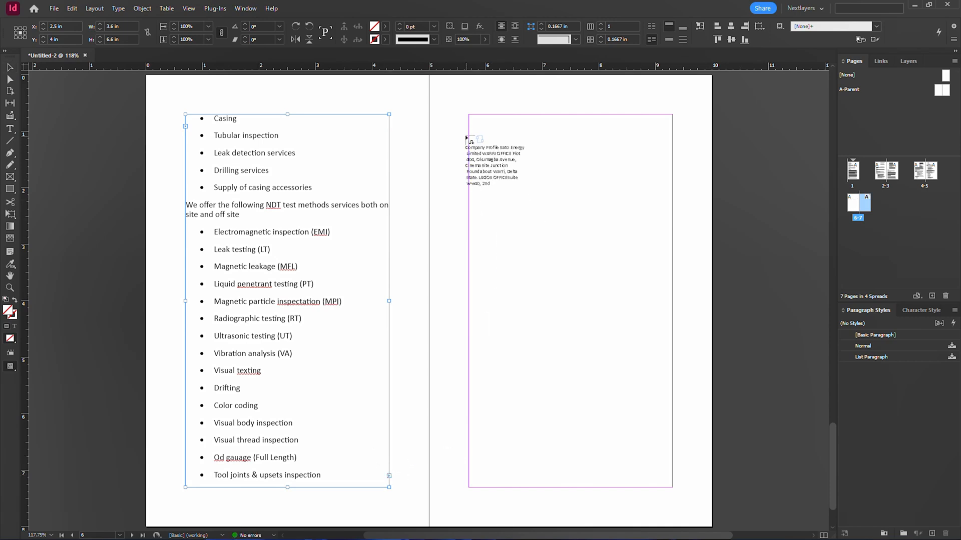
pyautogui.click(469, 117)
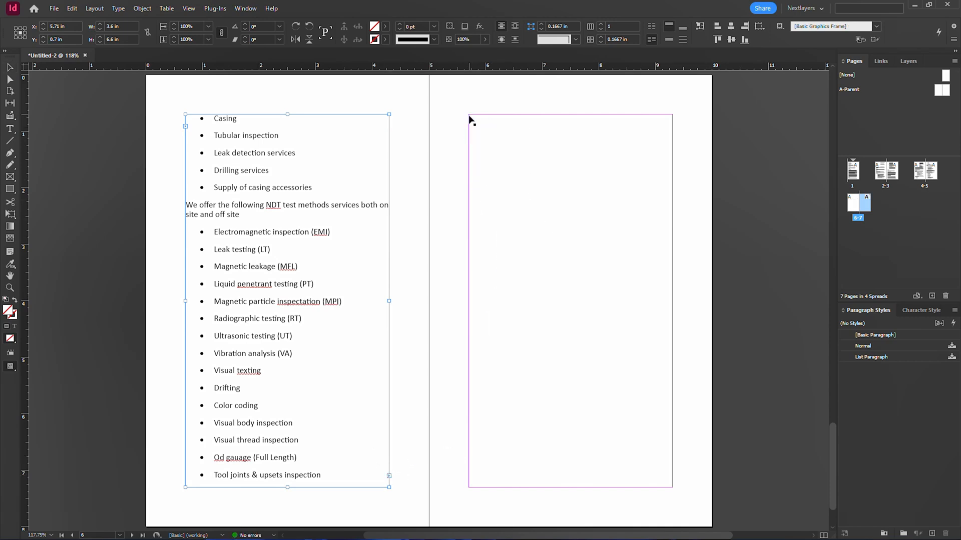
pyautogui.keyDown('shift'); pyautogui.click(469, 117); pyautogui.keyUp('shift')
# Review the flowed text across all pages through page 13 and check the last frame for overset text.
pyautogui.scroll(-20, 610, 253)
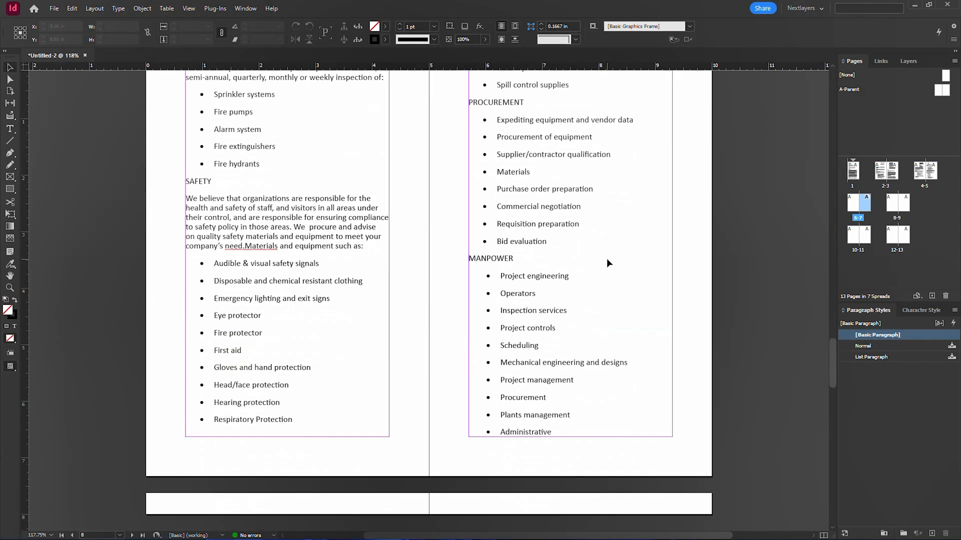
pyautogui.scroll(-15, 571, 256)
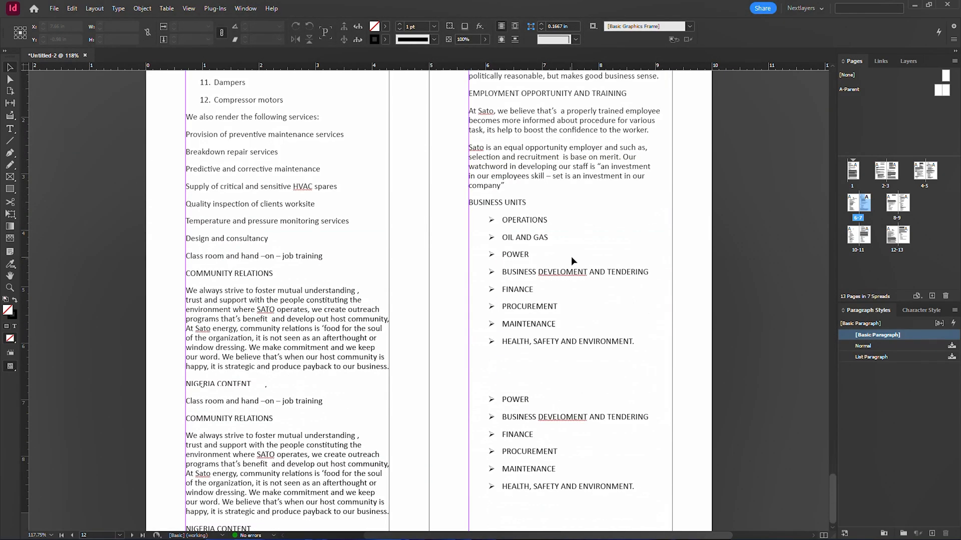
pyautogui.click(600, 405)
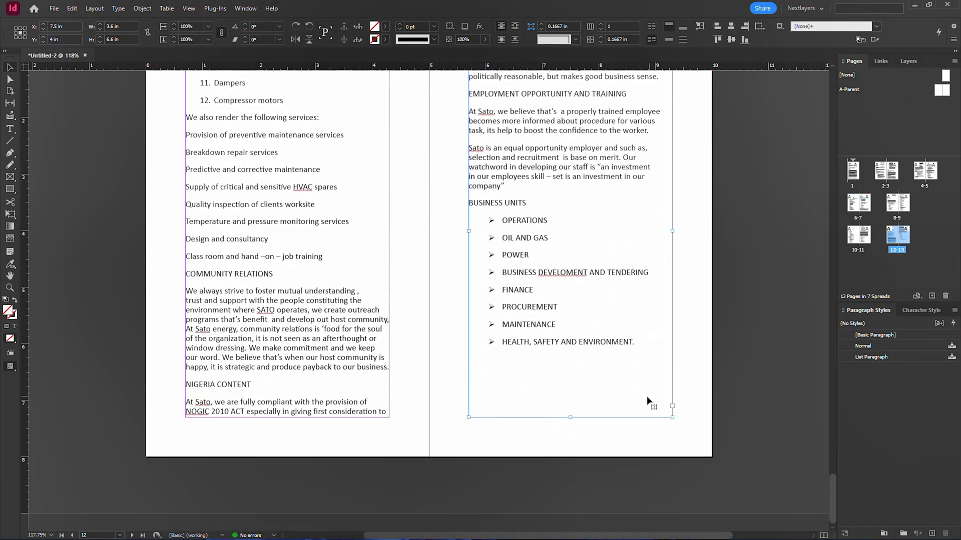
pyautogui.scroll(20, 521, 342)
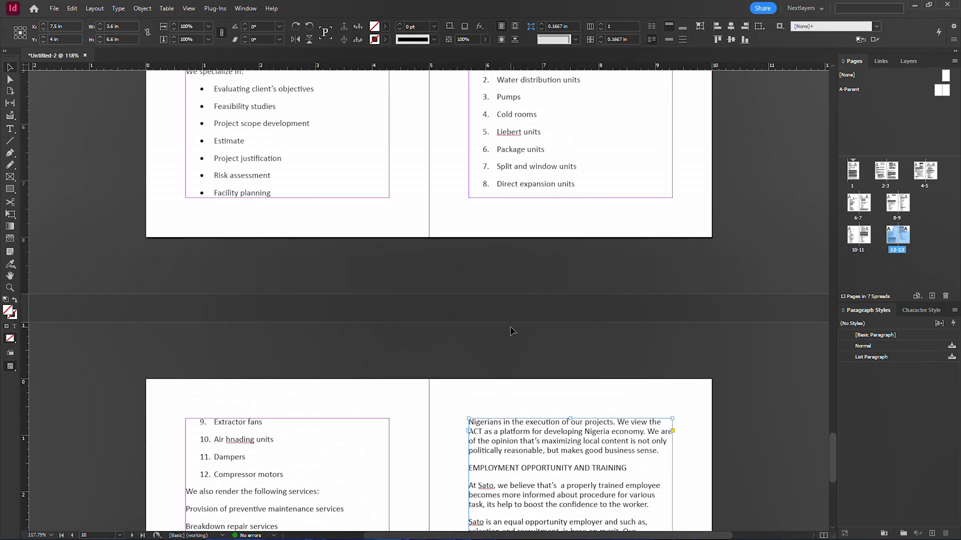
pyautogui.scroll(20, 513, 325)
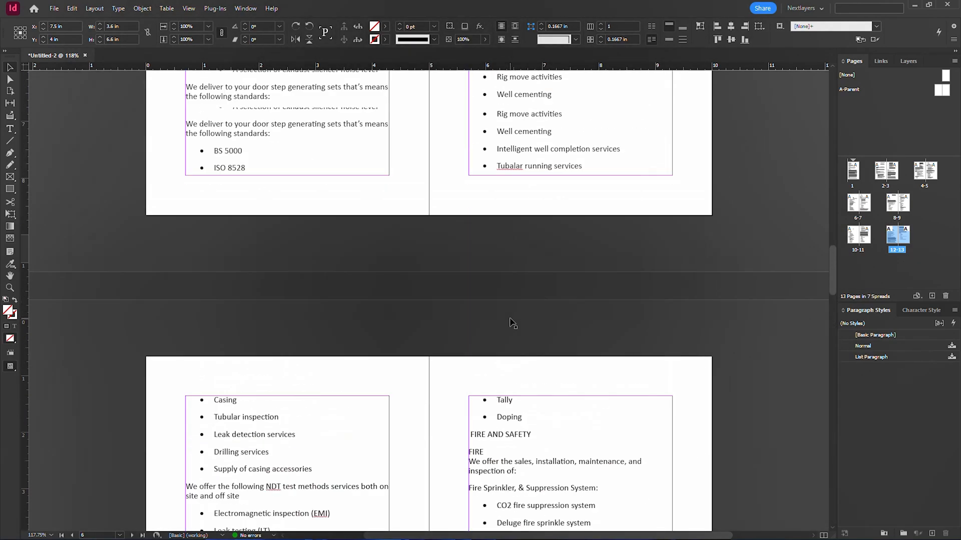
pyautogui.scroll(10, 511, 316)
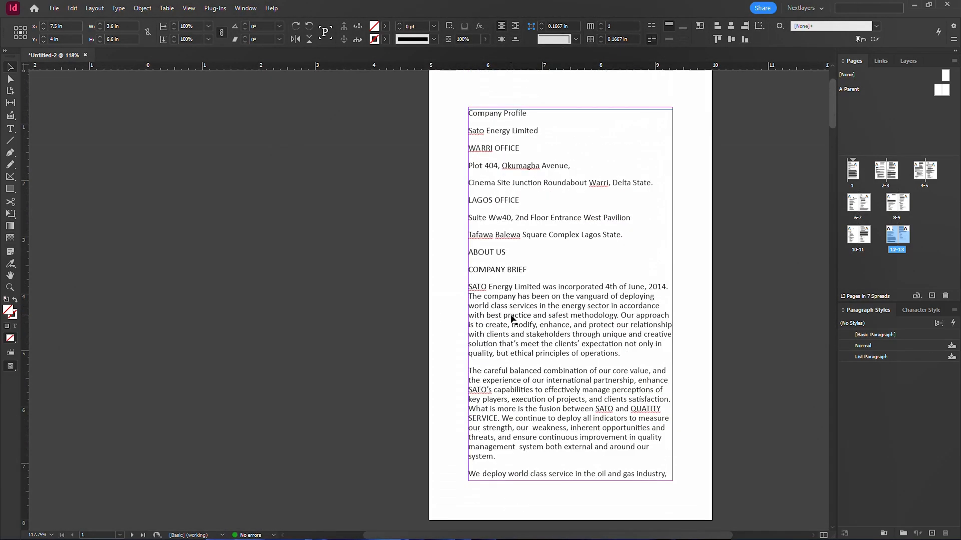
pyautogui.scroll(-5, 511, 316)
pyautogui.scroll(-10, 513, 318)
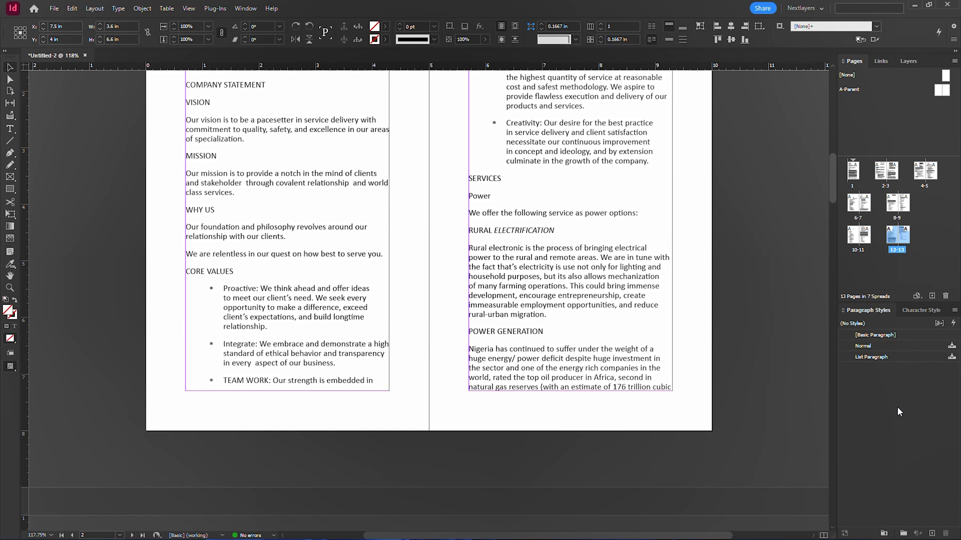
pyautogui.scroll(-6, 551, 269)
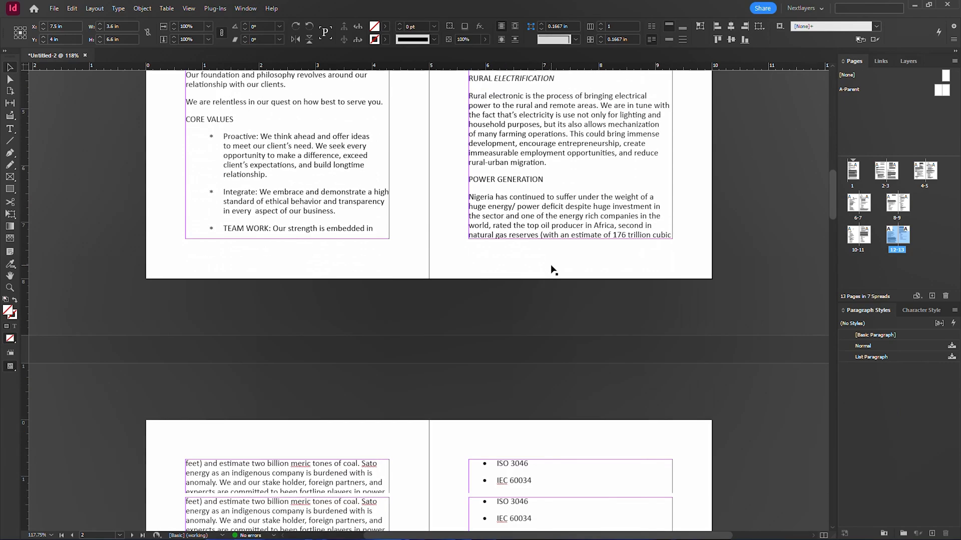
# Insert a column break on page 1 before the paragraph starting "The careful balanced combination" and deselect the frame.
pyautogui.scroll(15, 551, 269)
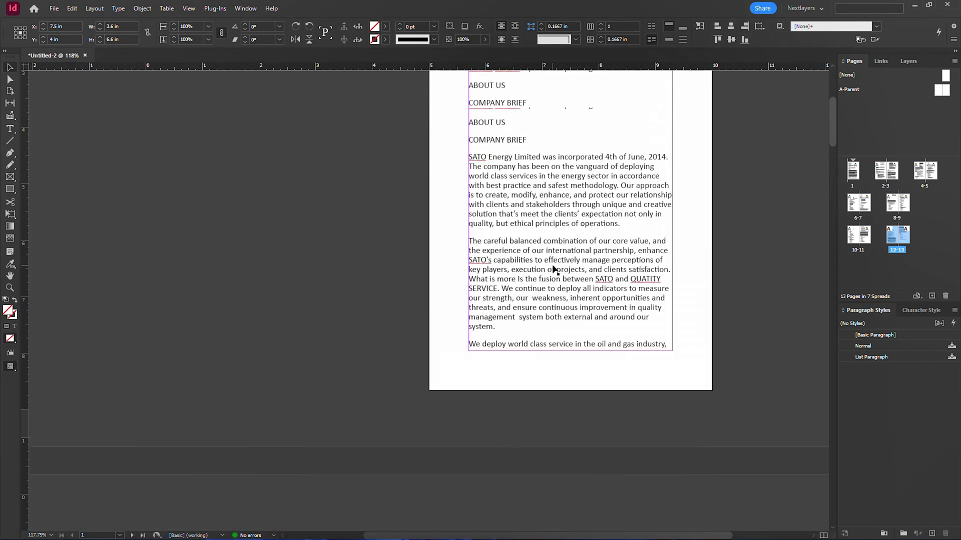
pyautogui.scroll(-2, 554, 265)
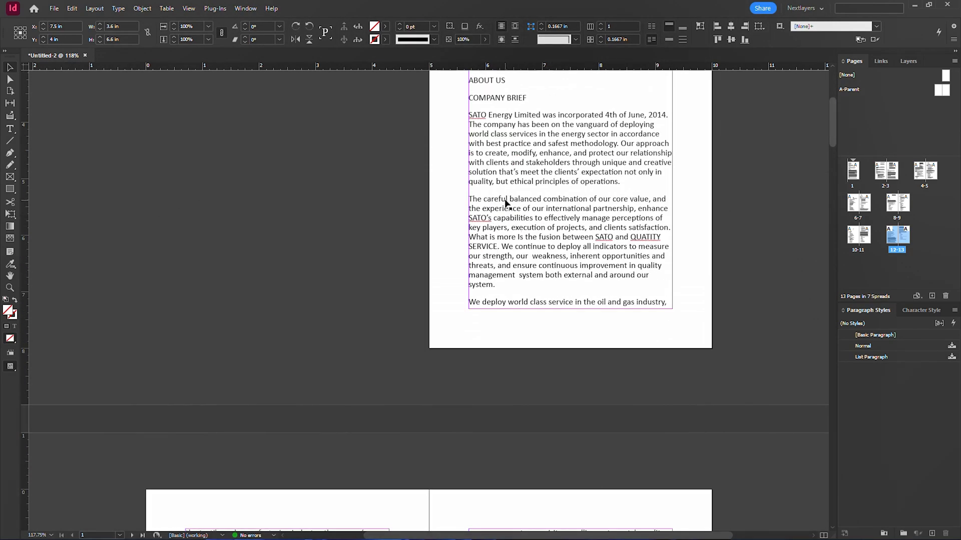
pyautogui.scroll(3, 506, 205)
pyautogui.scroll(-1, 508, 223)
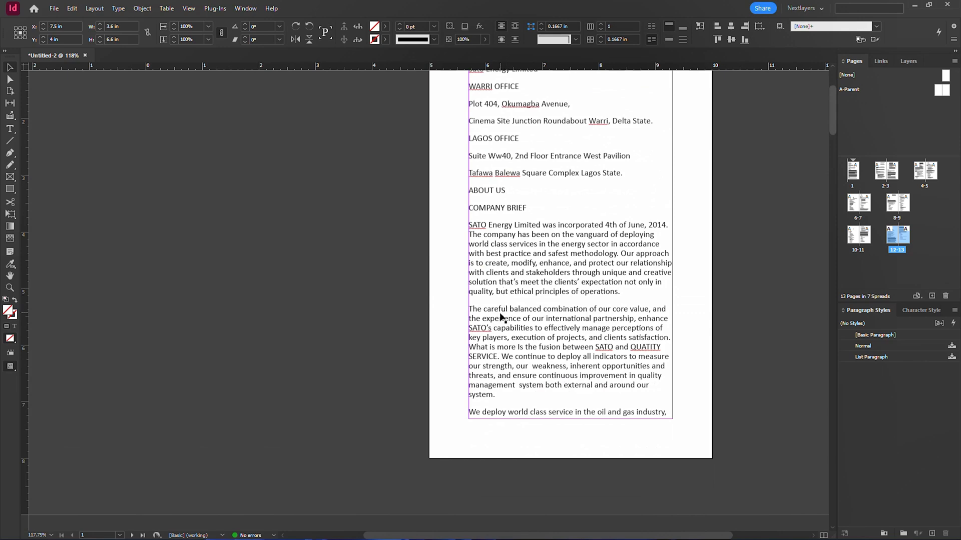
pyautogui.scroll(-2, 503, 312)
pyautogui.doubleClick(499, 242)
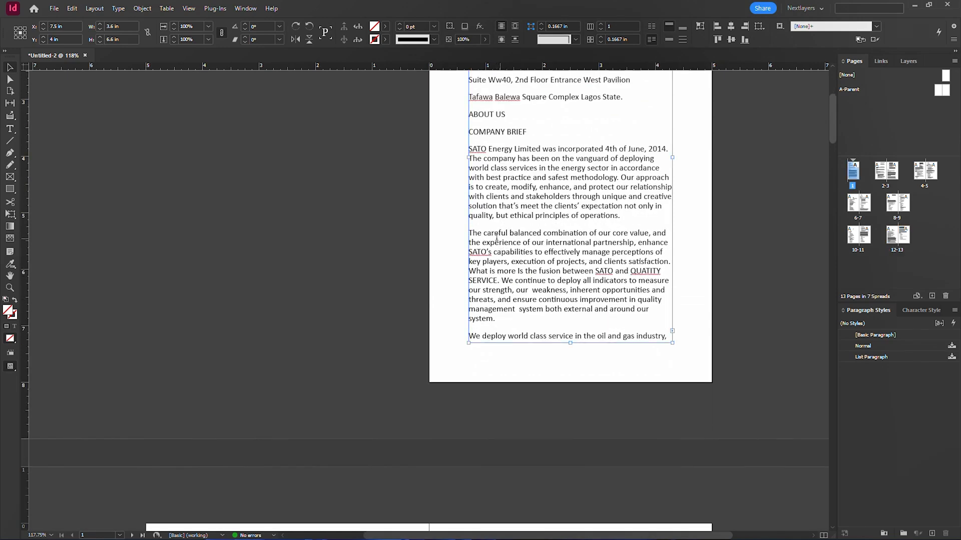
pyautogui.click(467, 230)
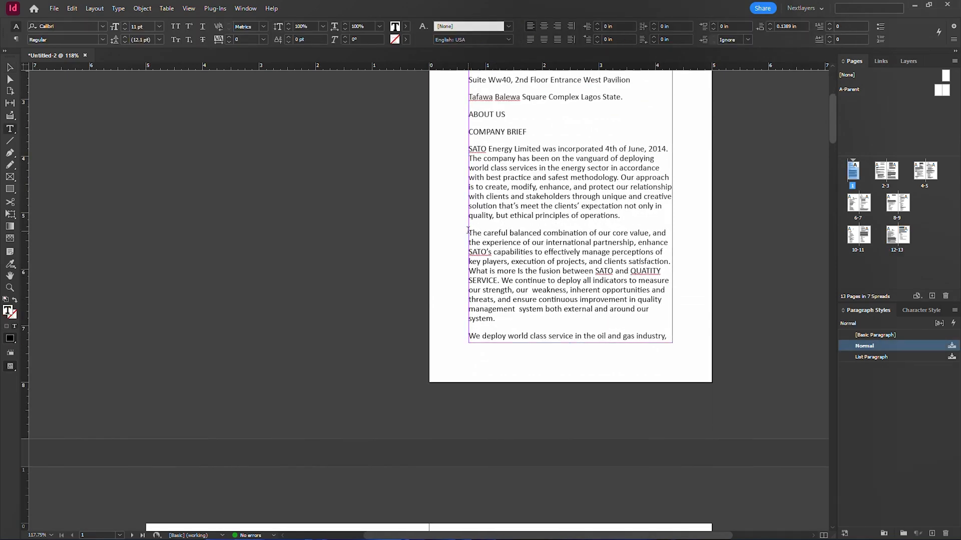
pyautogui.press('KP_Enter')
pyautogui.press('Escape')
pyautogui.scroll(4, 569, 141)
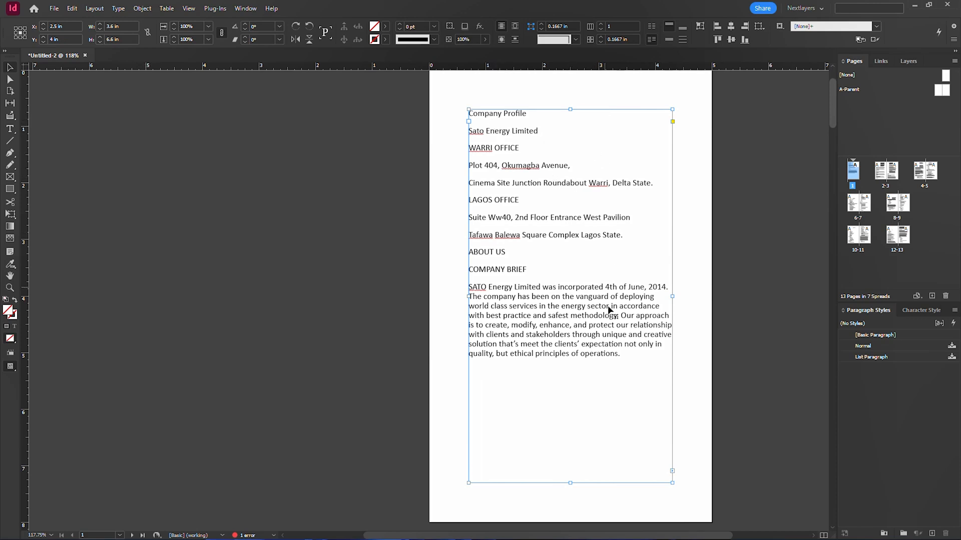
pyautogui.click(742, 281)
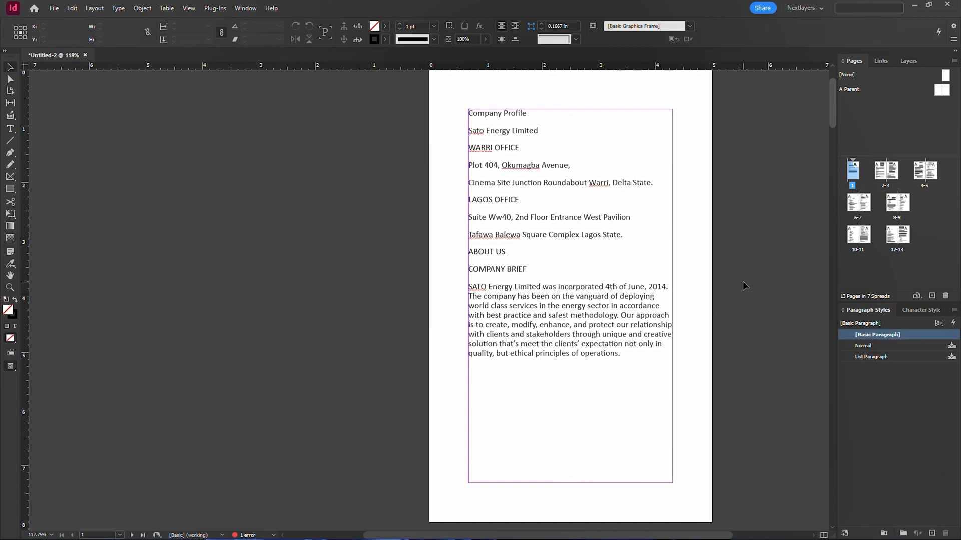
# Open the text frame options for the page 1 frame and preview three columns before setting the column number to 2.
pyautogui.click(583, 266)
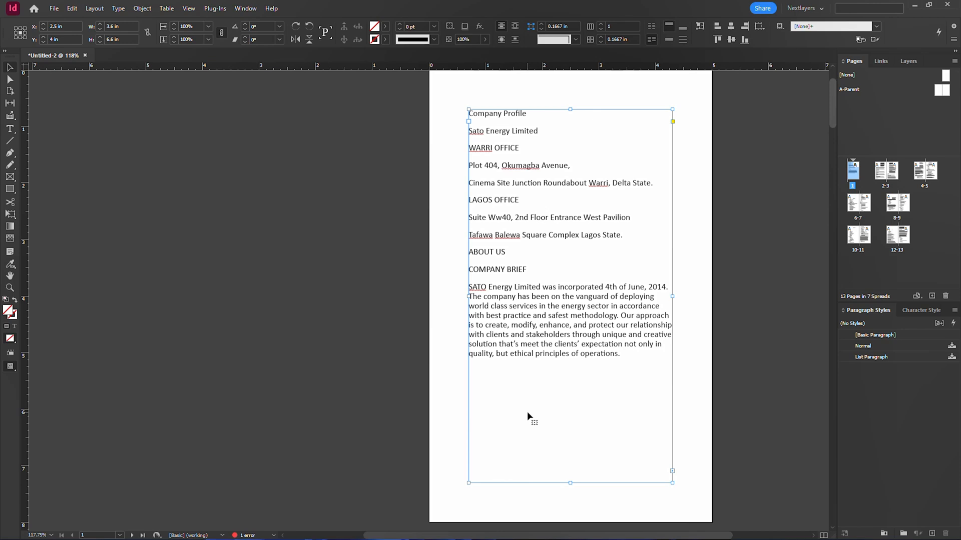
pyautogui.click(143, 8)
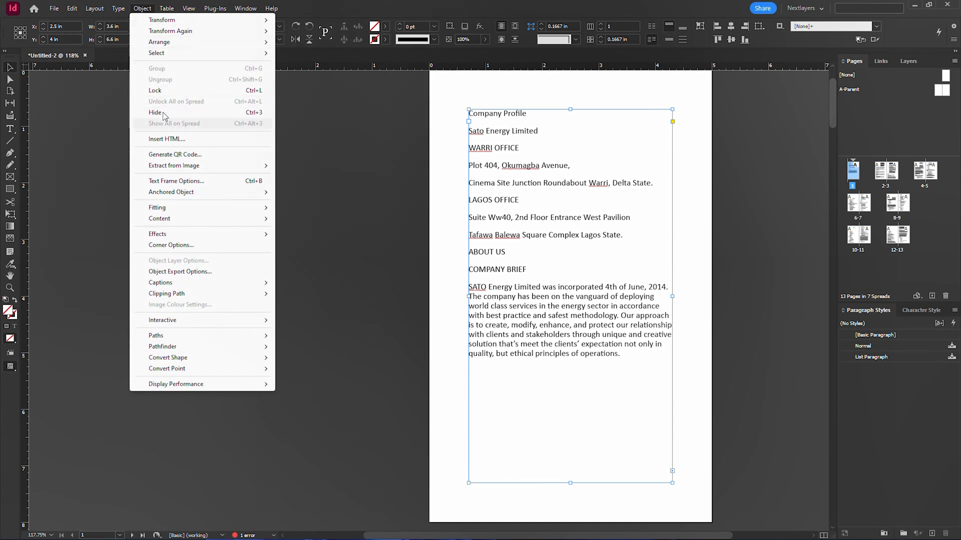
pyautogui.click(183, 183)
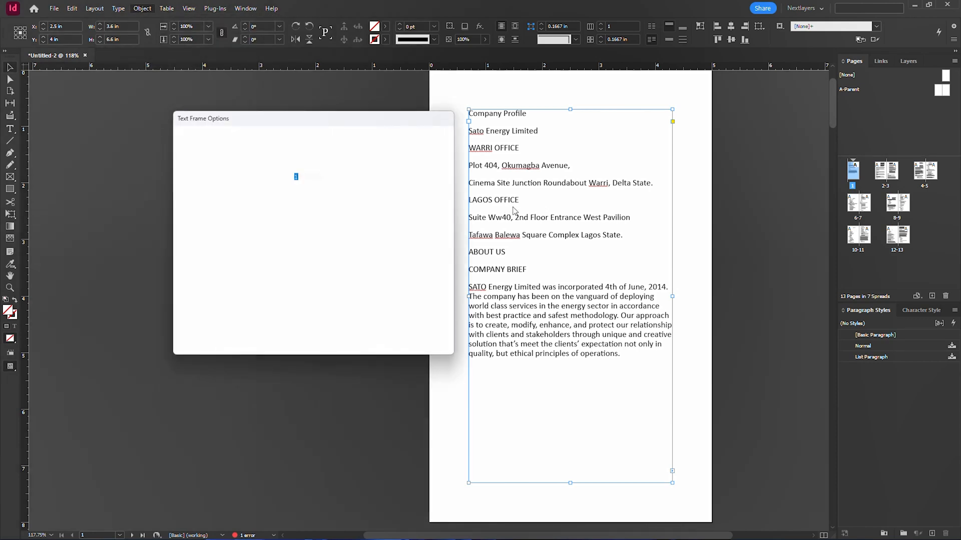
pyautogui.moveTo(318, 127); pyautogui.dragTo(304, 107)
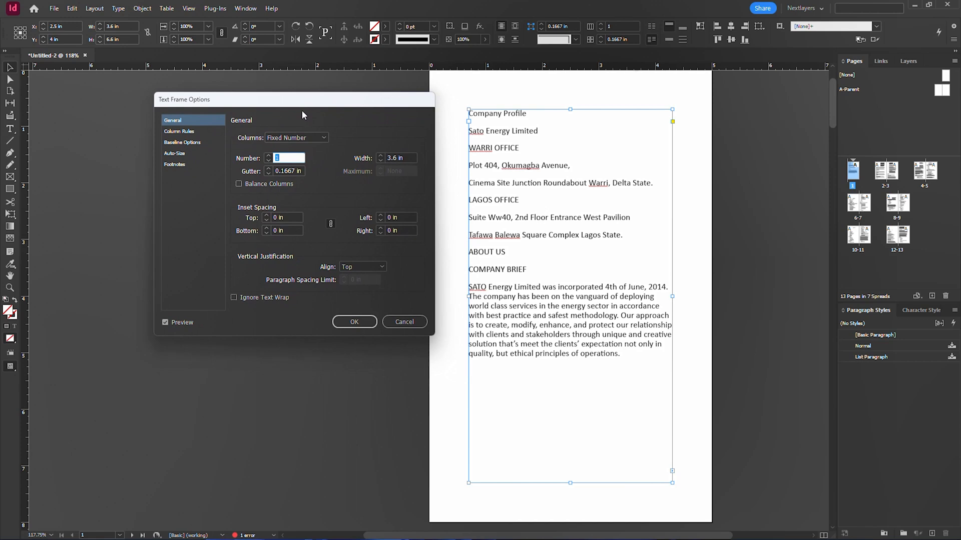
pyautogui.click(269, 156)
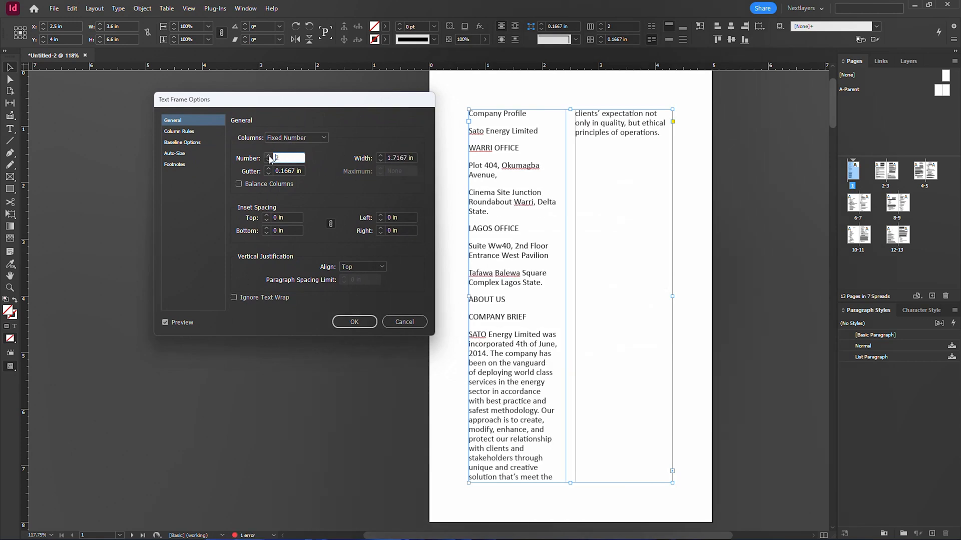
pyautogui.click(268, 156)
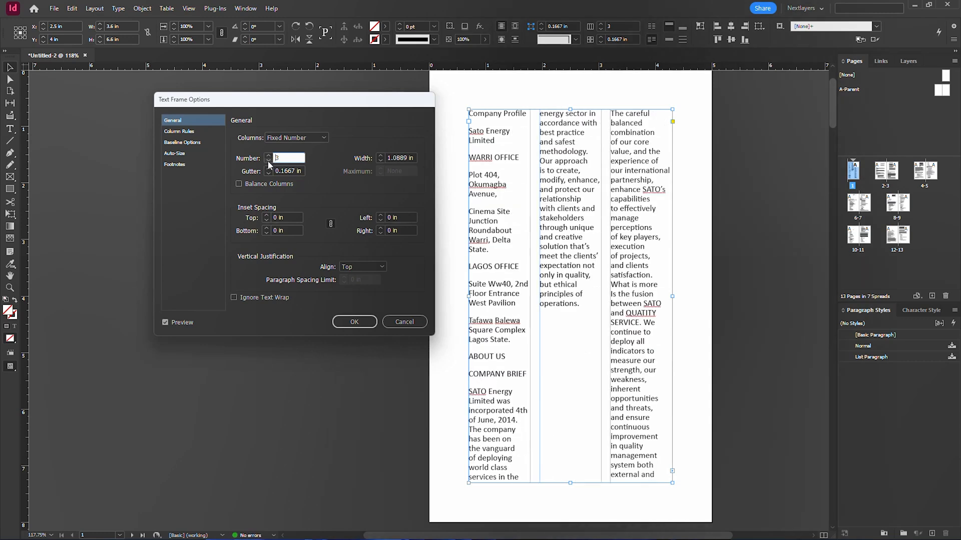
pyautogui.click(268, 161)
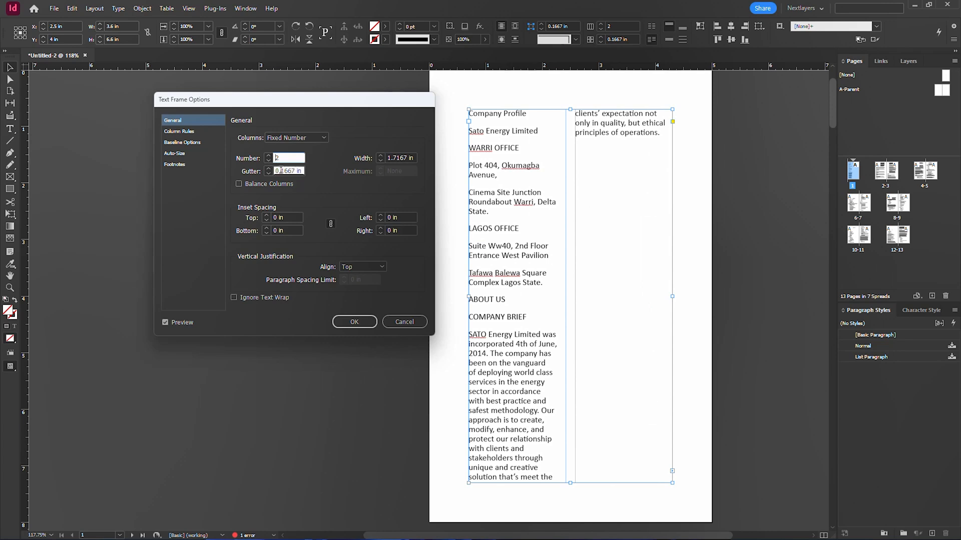
# Try a 0.25 in gutter, reduce it to 0.1875 in, and set the frame back to one column.
pyautogui.doubleClick(281, 171)
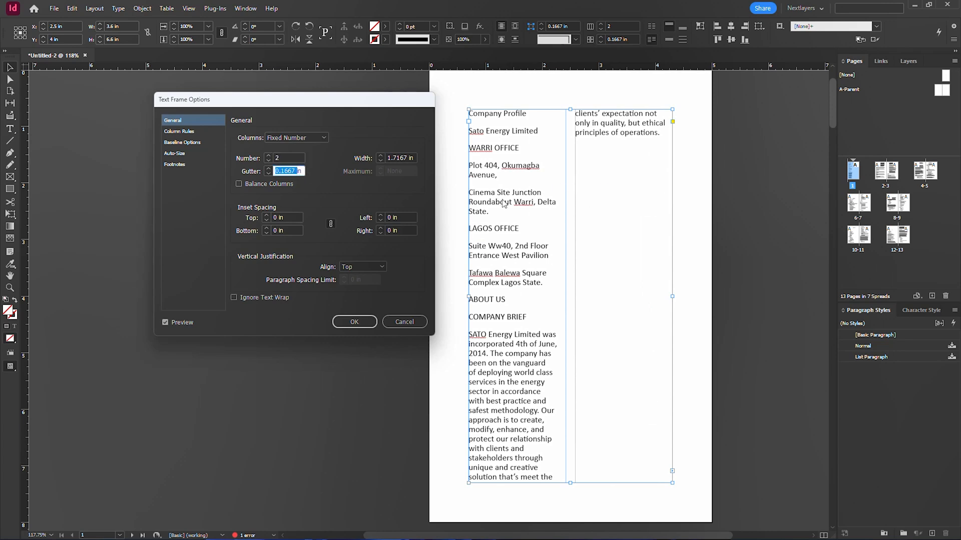
pyautogui.click(268, 169)
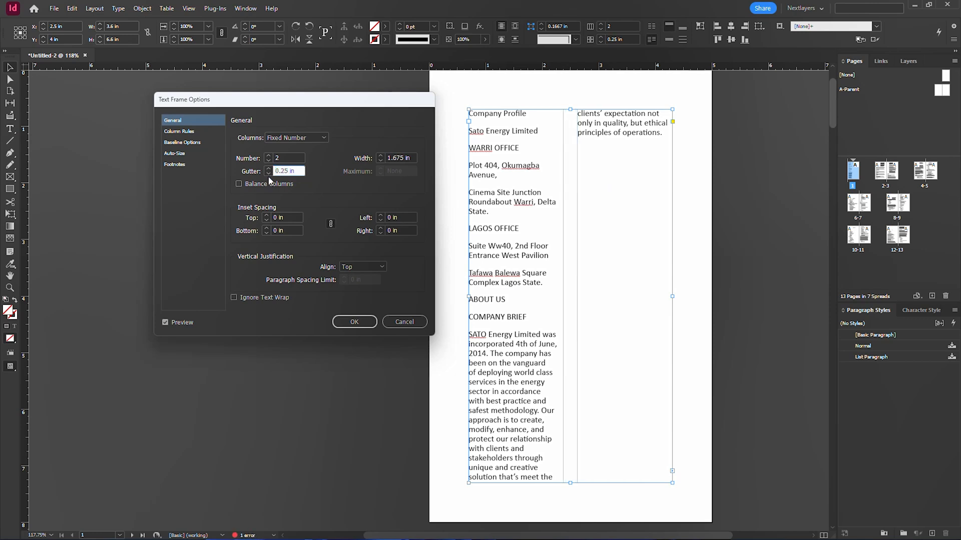
pyautogui.click(267, 174)
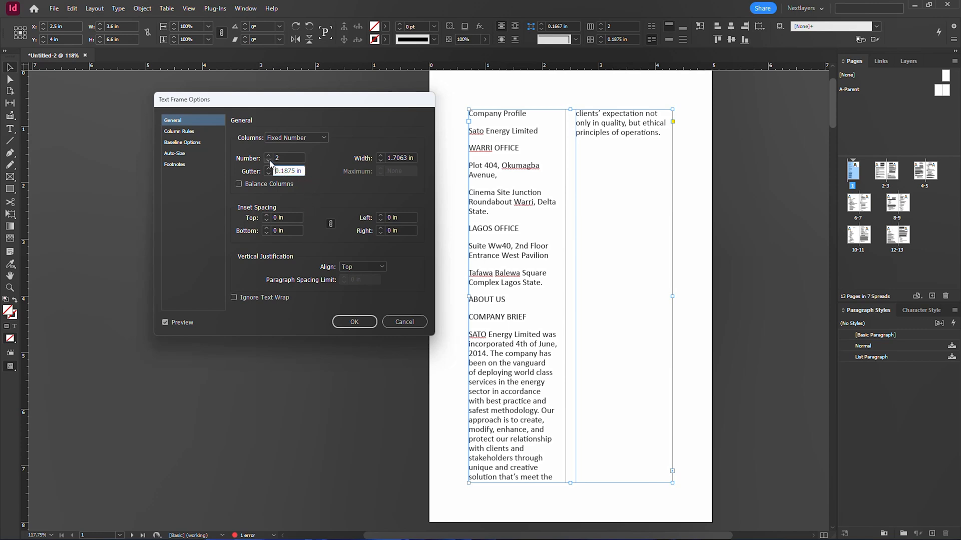
pyautogui.click(269, 161)
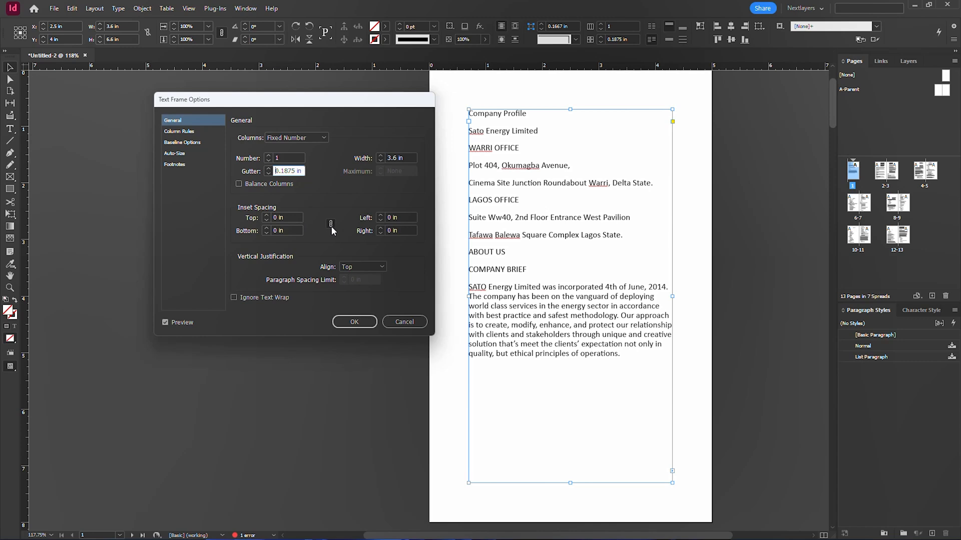
# Set the page 1 frame's linked inset spacing to 0.1875 in on all four sides.
pyautogui.click(261, 218)
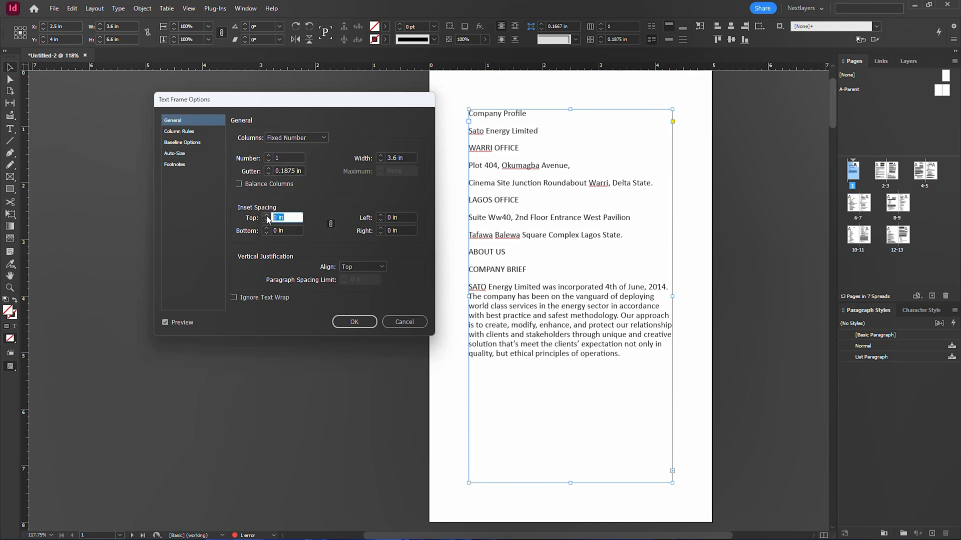
pyautogui.click(267, 216)
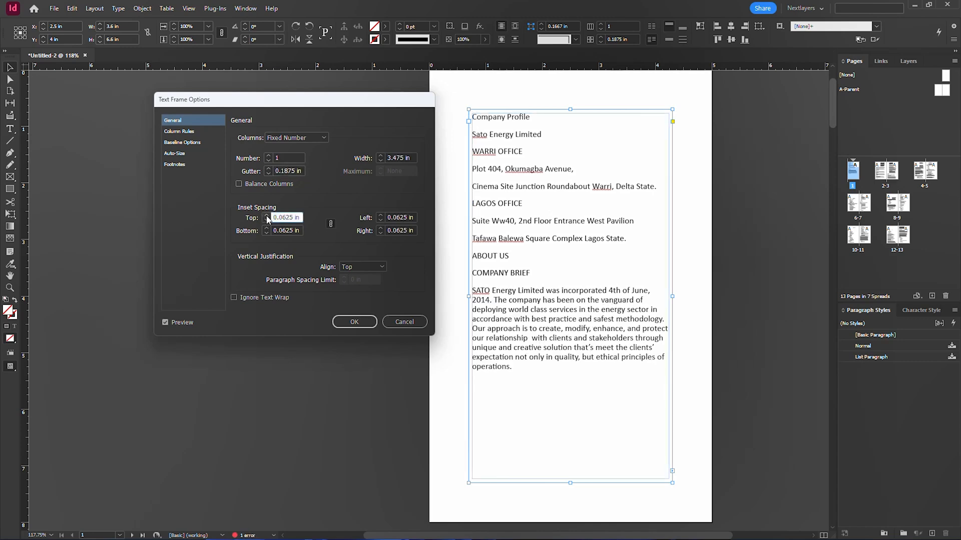
pyautogui.click(267, 216)
pyautogui.click(268, 216)
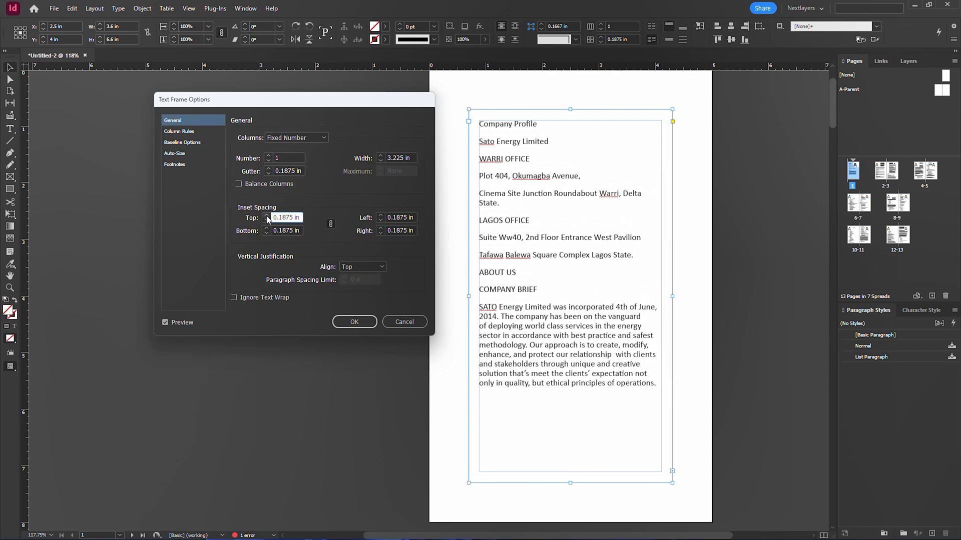
# Unlink the inset values, set the top and bottom insets to 0 in, and relink them to make all sides 0 in.
pyautogui.click(331, 225)
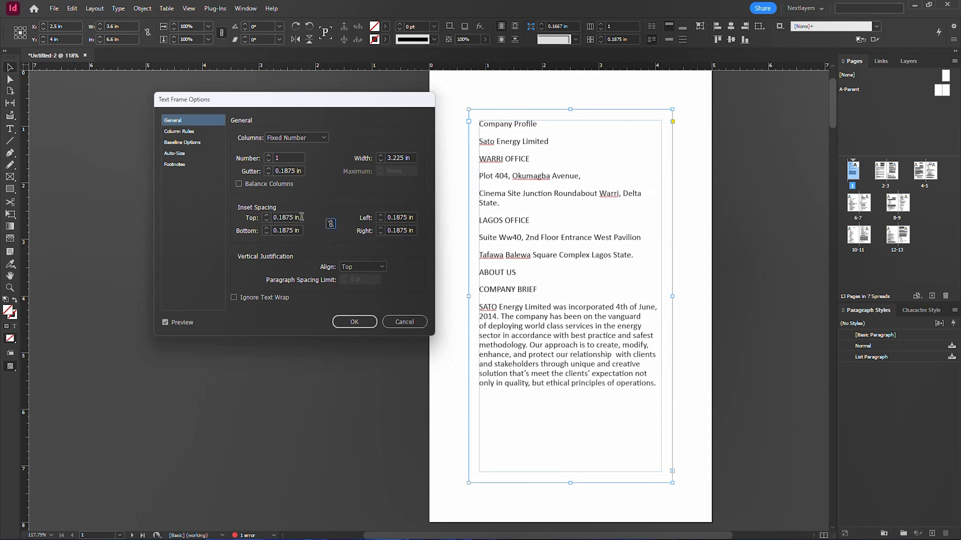
pyautogui.moveTo(301, 217); pyautogui.dragTo(260, 220)
pyautogui.write('0')
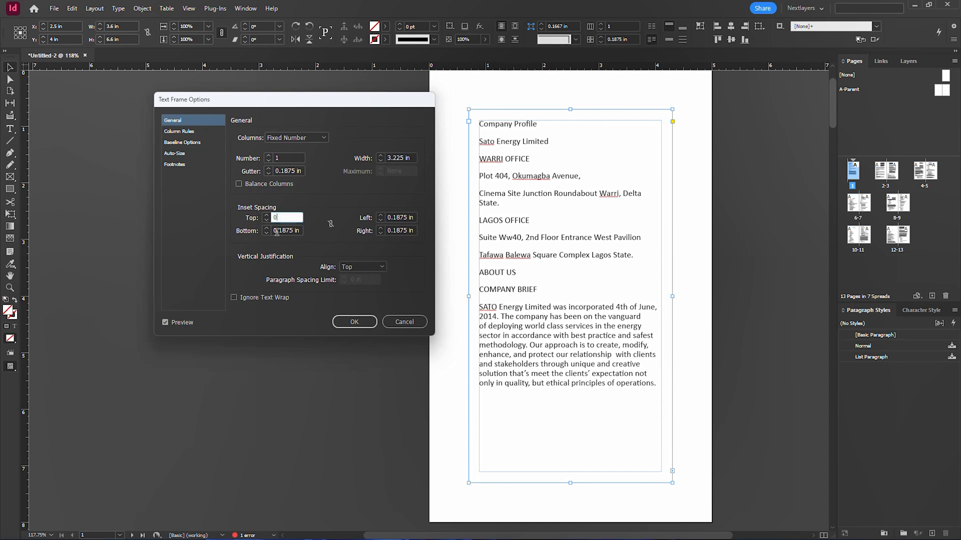
pyautogui.moveTo(295, 235); pyautogui.dragTo(233, 235)
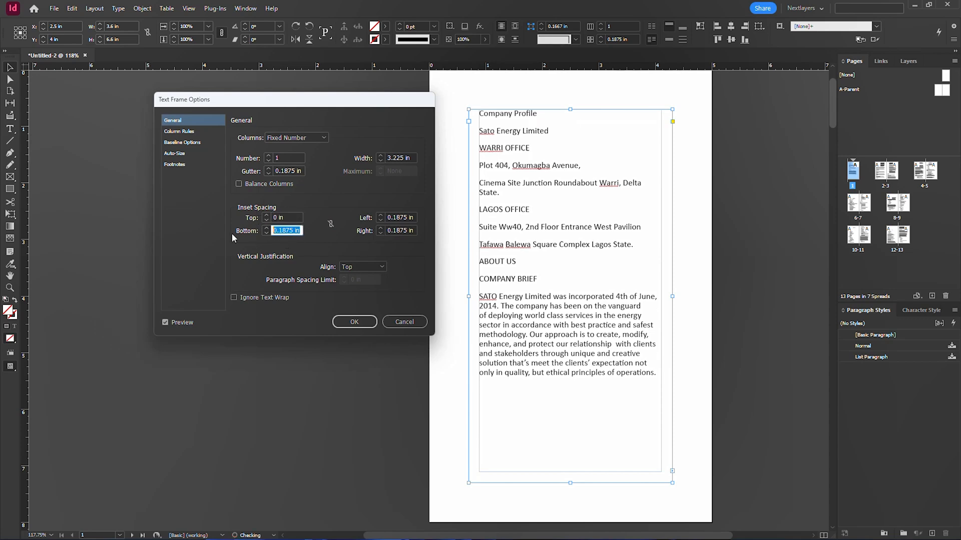
pyautogui.write('0')
pyautogui.press('Tab')
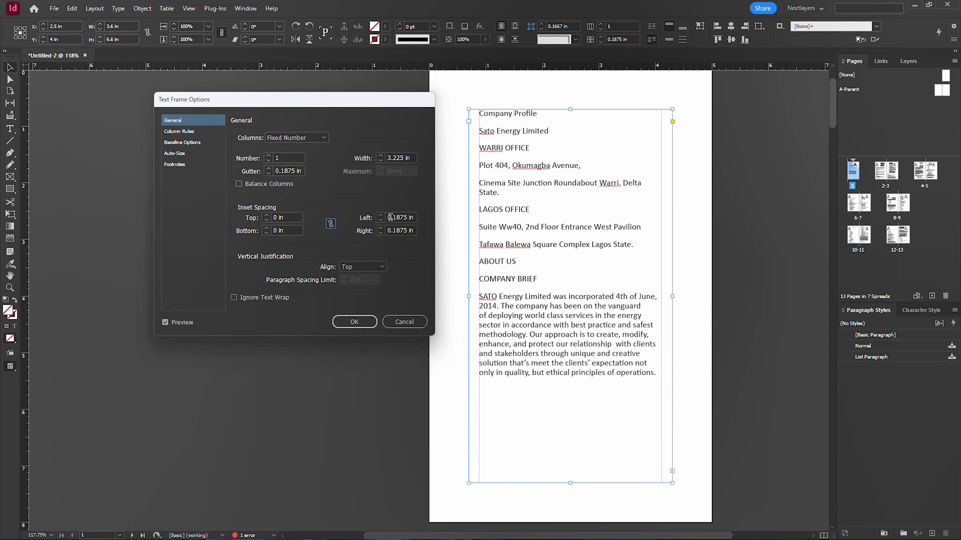
pyautogui.click(331, 223)
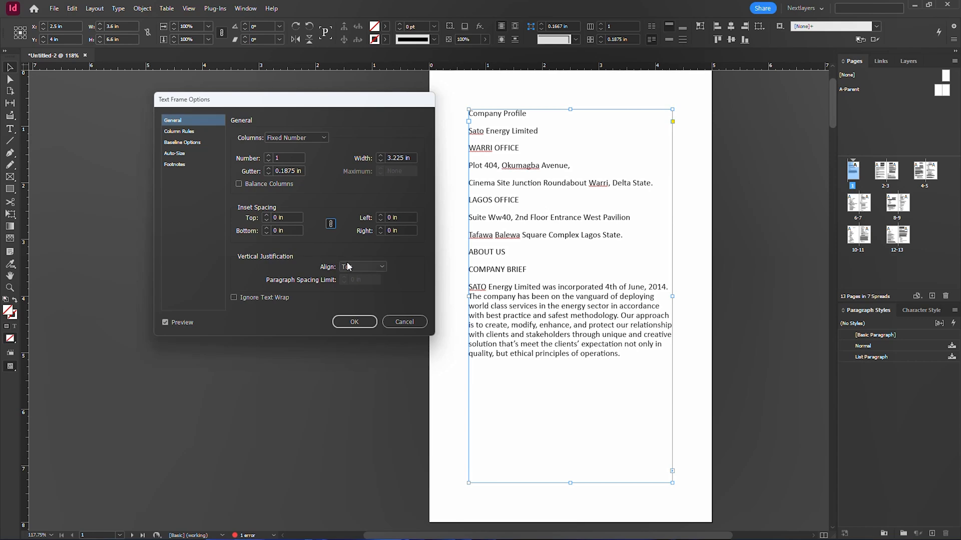
# Preview Centre, Bottom and Justify vertical alignment for the page 1 frame and cancel the text frame options.
pyautogui.click(383, 265)
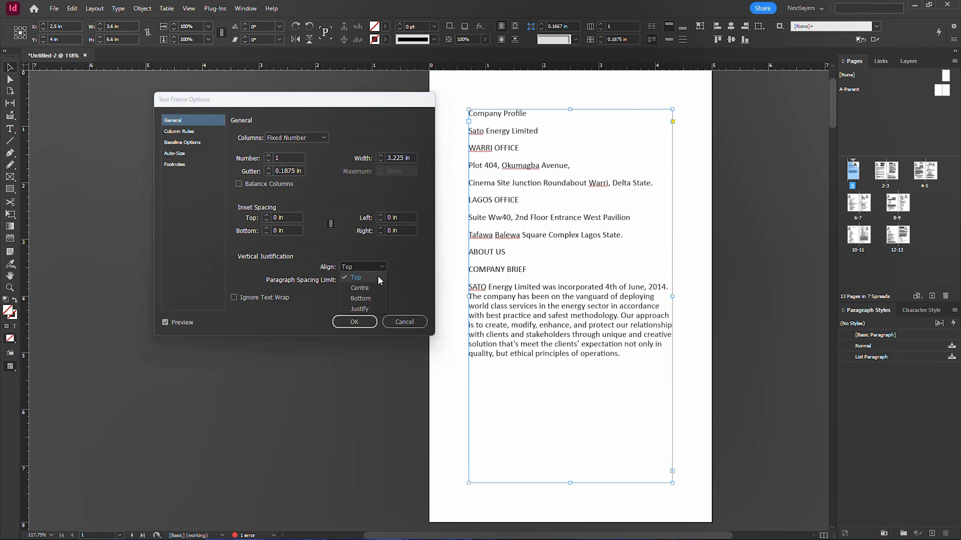
pyautogui.click(372, 284)
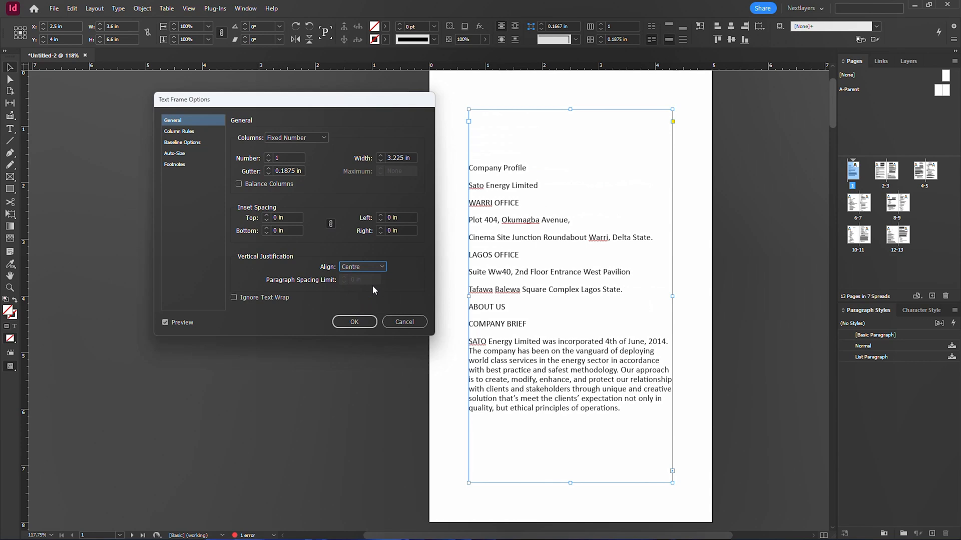
pyautogui.click(383, 267)
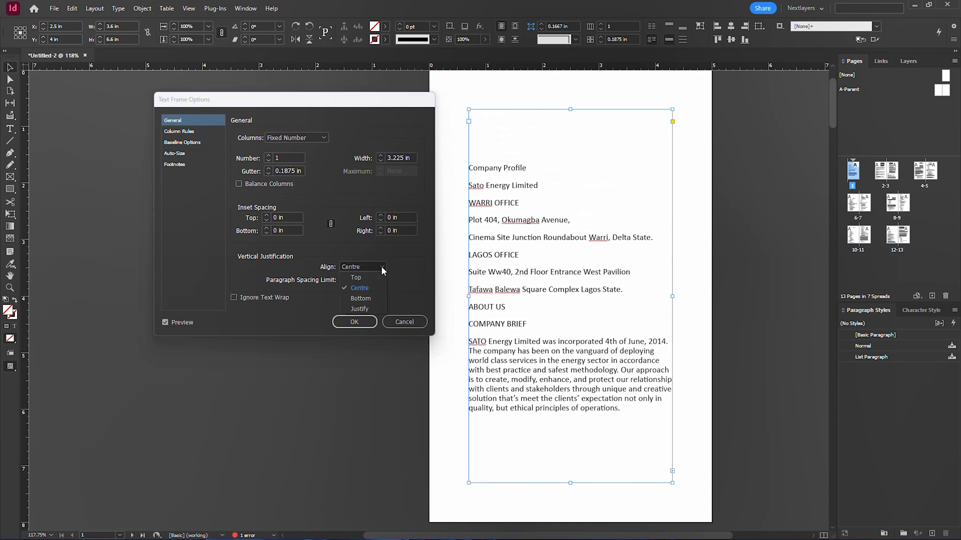
pyautogui.click(371, 298)
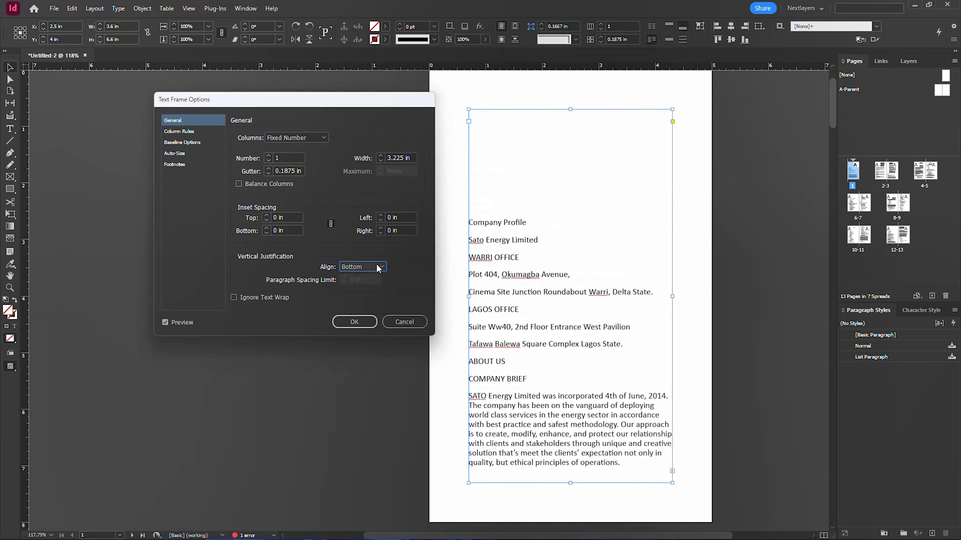
pyautogui.click(376, 268)
pyautogui.click(366, 310)
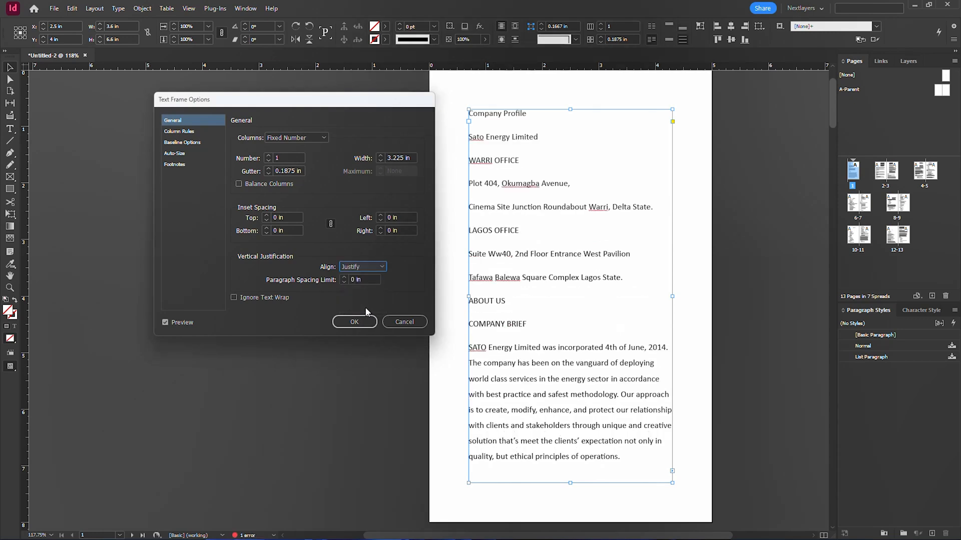
pyautogui.click(402, 320)
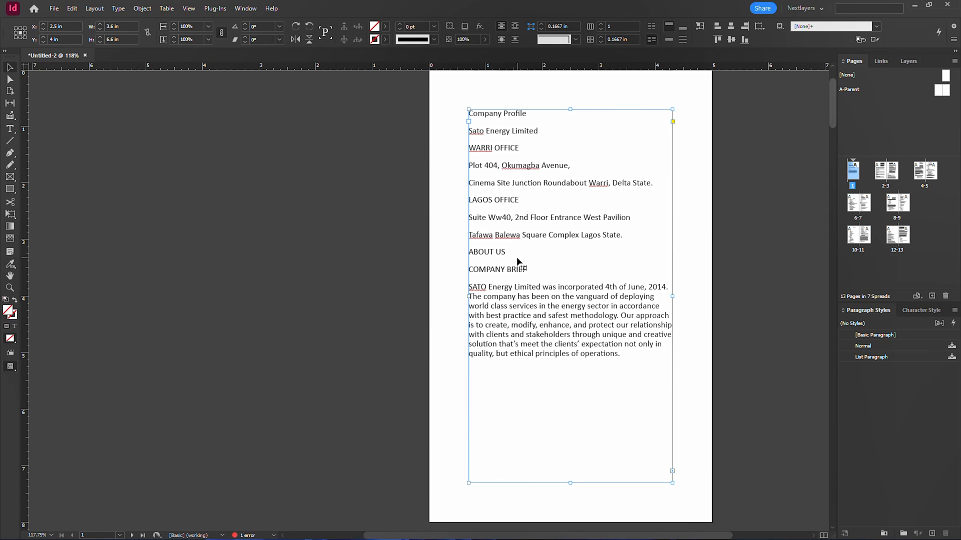
# Insert a registered trademark symbol directly after the word "expectation" in the Company Brief paragraph on page 1.
pyautogui.moveTo(442, 250); pyautogui.dragTo(731, 398)
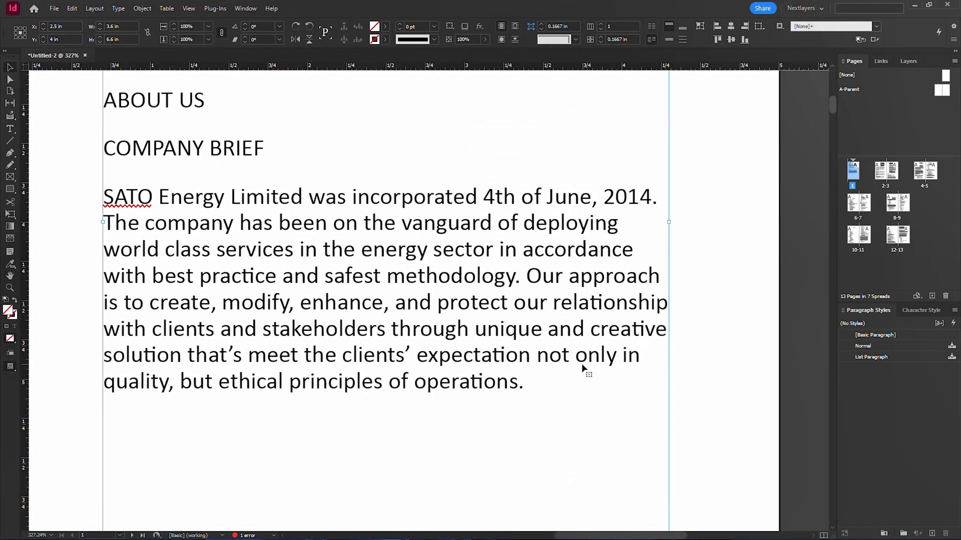
pyautogui.doubleClick(550, 381)
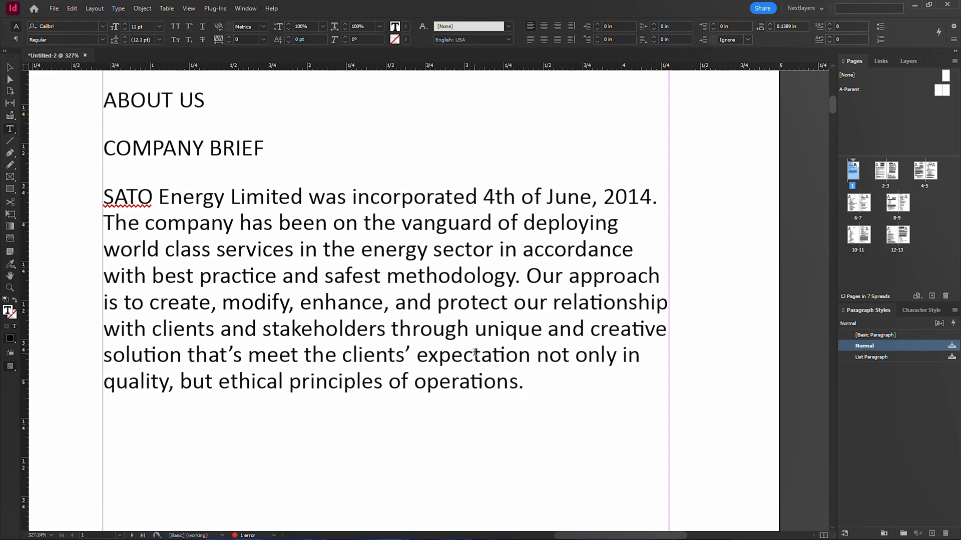
pyautogui.click(531, 354)
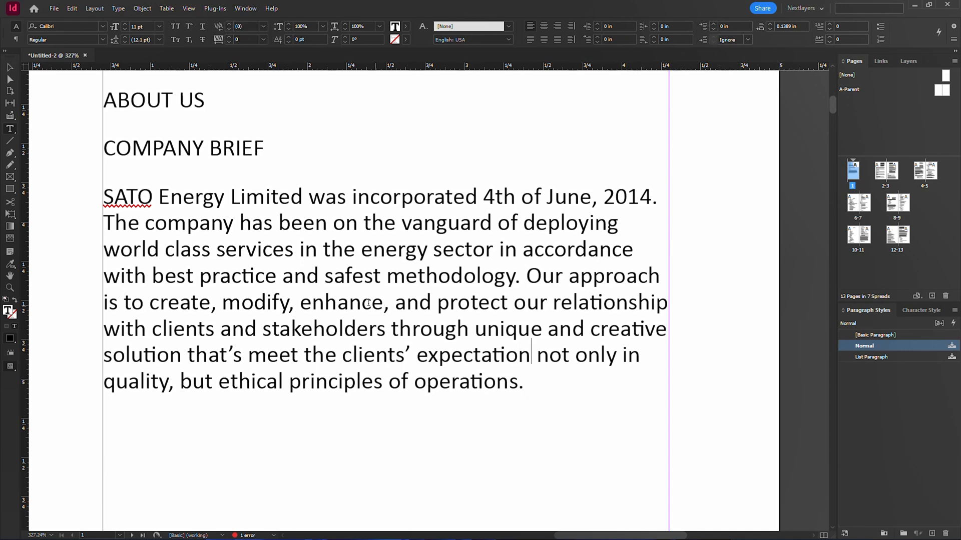
pyautogui.click(118, 8)
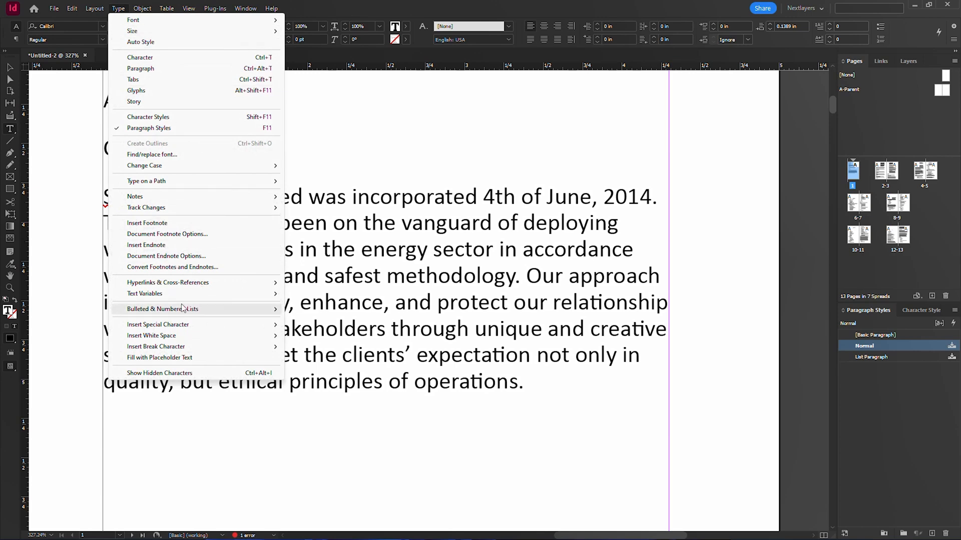
pyautogui.moveTo(190, 329)
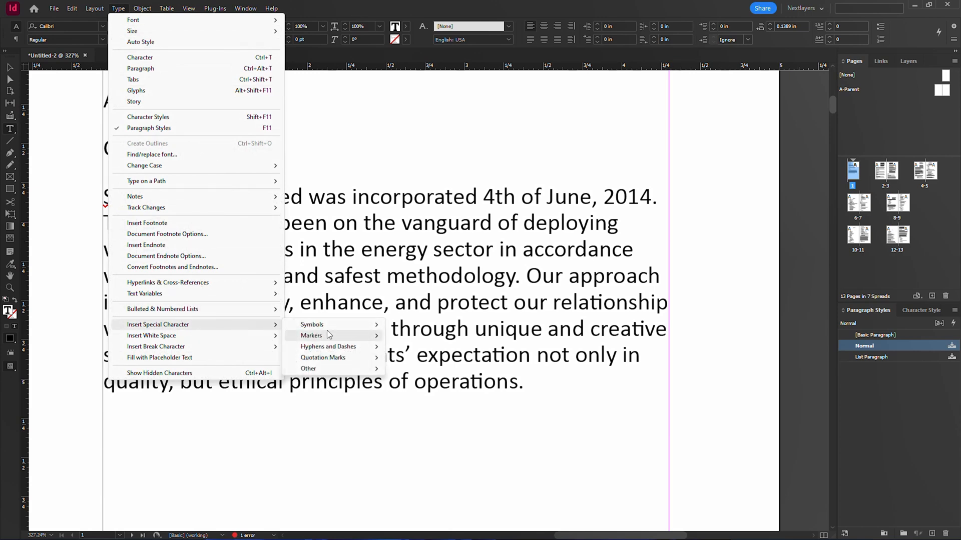
pyautogui.moveTo(329, 328)
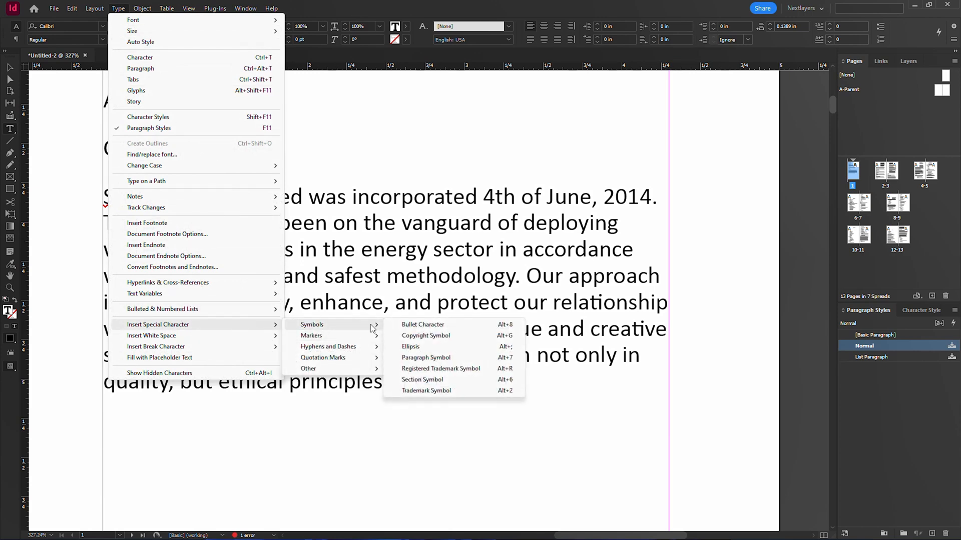
pyautogui.click(452, 371)
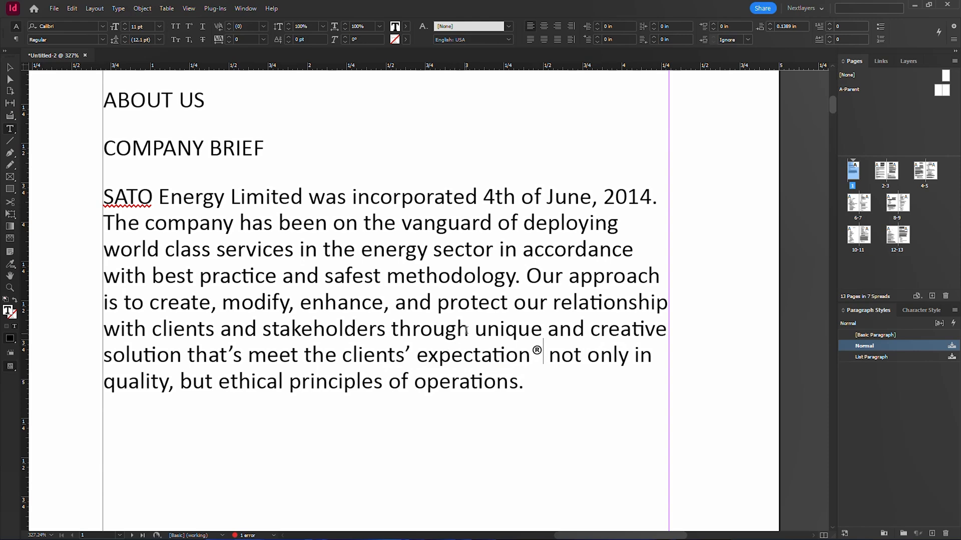
pyautogui.click(119, 9)
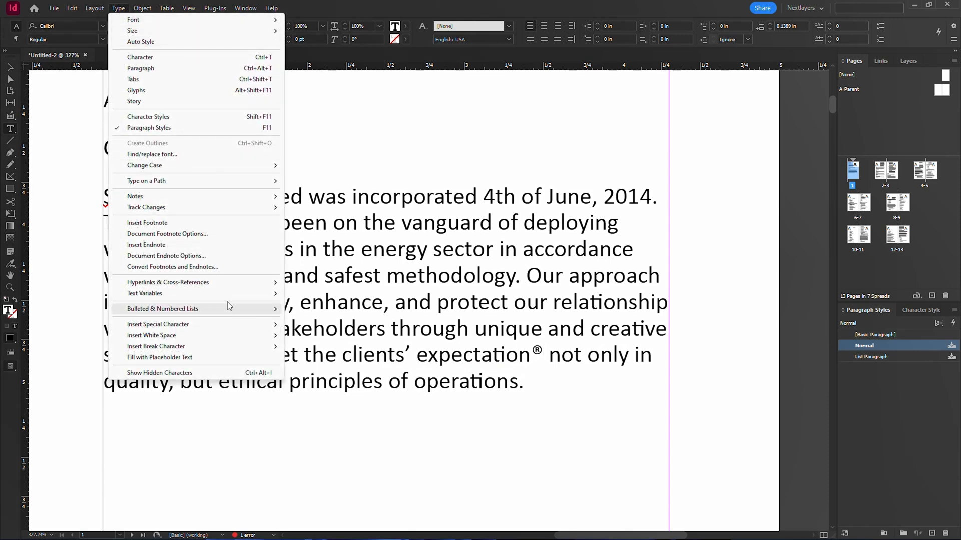
pyautogui.moveTo(245, 326)
pyautogui.moveTo(319, 328)
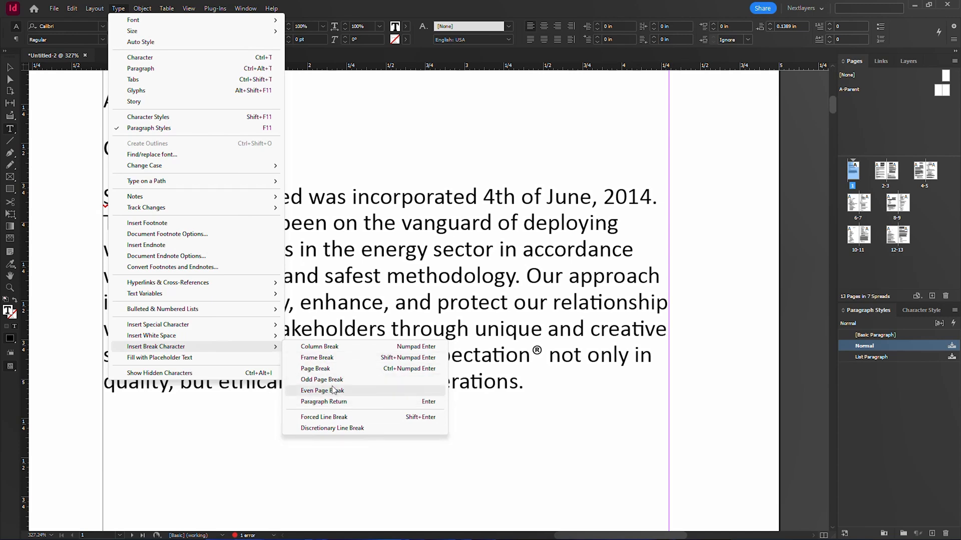
pyautogui.click(358, 290)
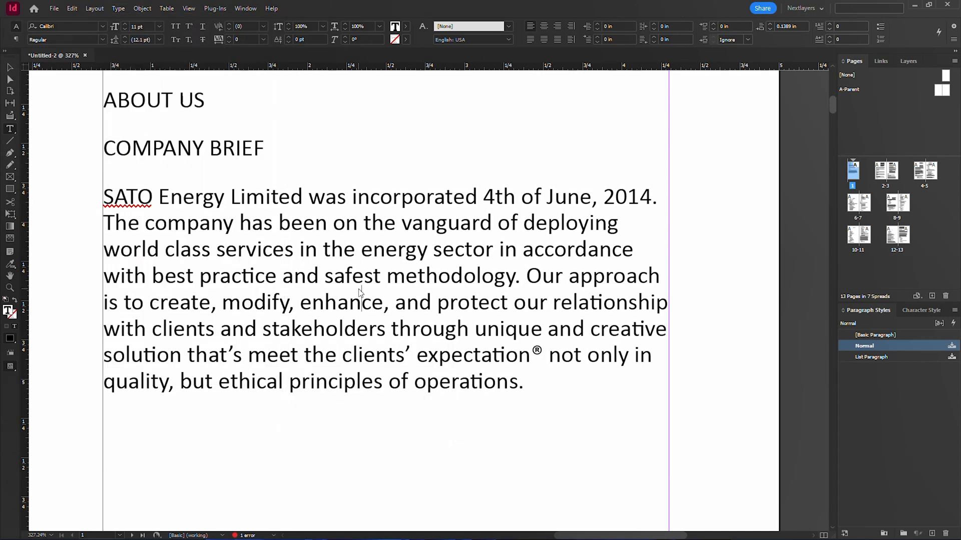
# Show the Calibri glyph set for the page 1 text and enlarge its character previews by one size.
pyautogui.click(537, 384)
pyautogui.click(454, 248)
pyautogui.click(118, 9)
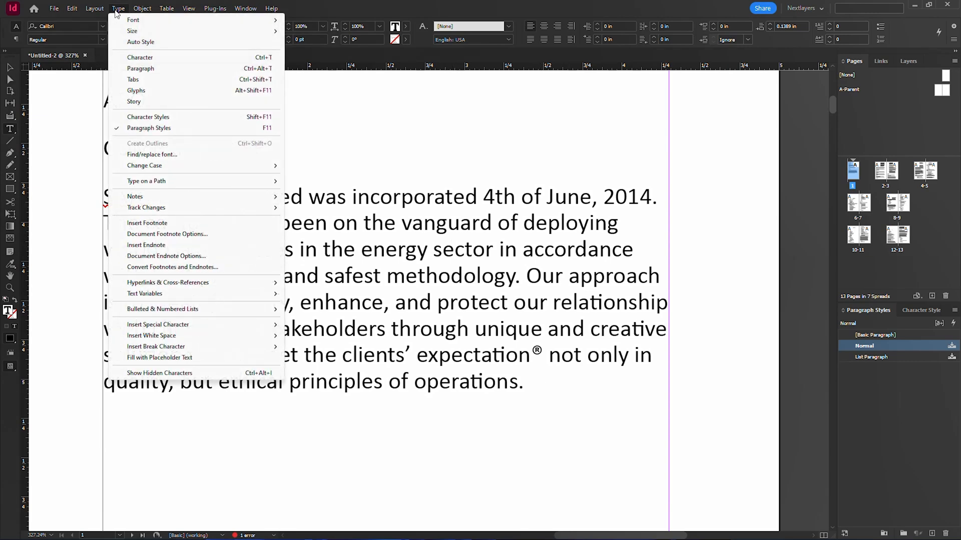
pyautogui.click(151, 91)
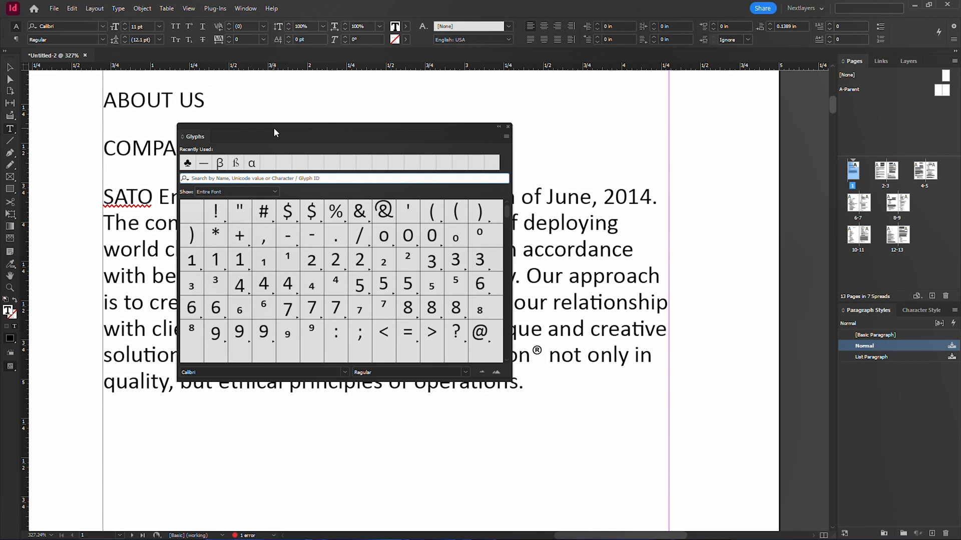
pyautogui.moveTo(274, 131); pyautogui.dragTo(291, 122)
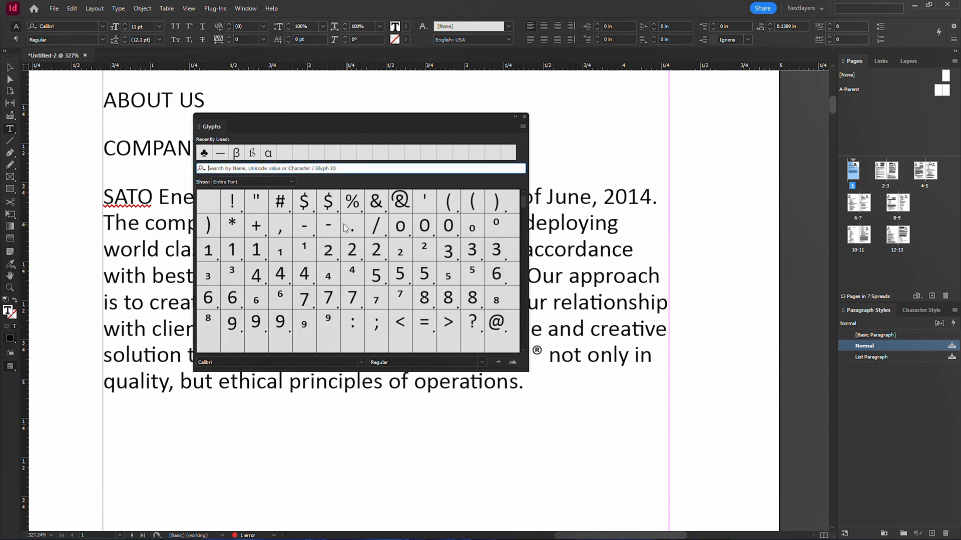
pyautogui.click(513, 362)
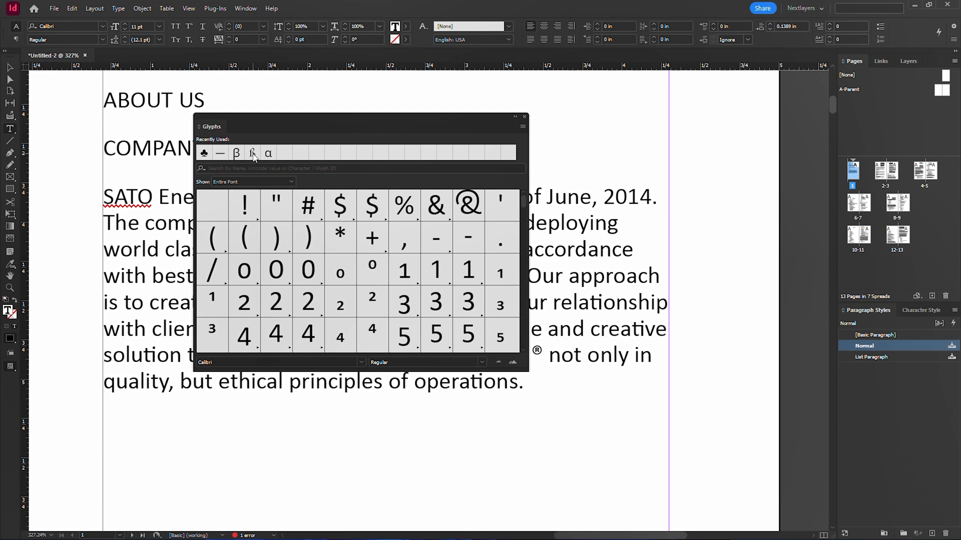
# Examine the Calibri glyph set from the numerals and accented Latin letters through the Cyrillic and Armenian characters, and close it.
pyautogui.scroll(-10, 367, 261)
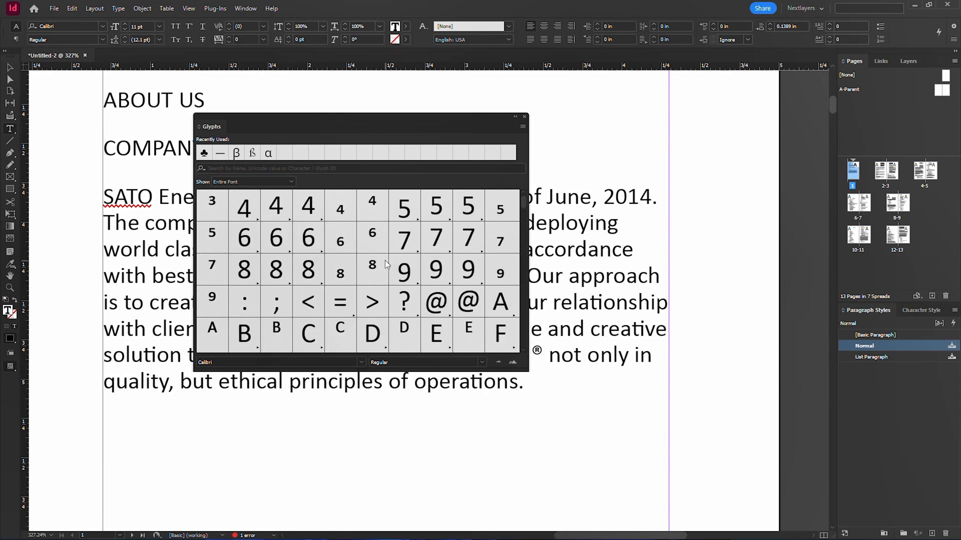
pyautogui.scroll(-6, 404, 266)
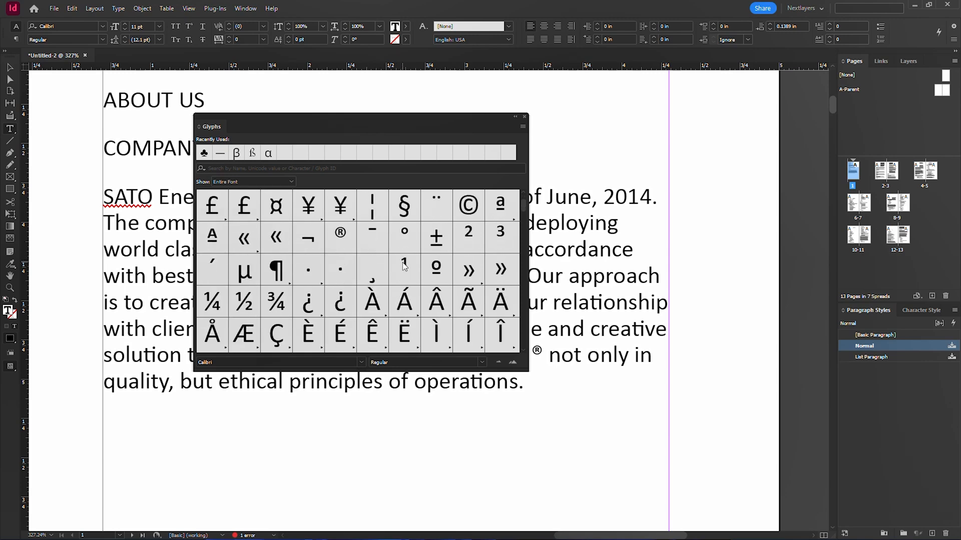
pyautogui.scroll(2, 265, 266)
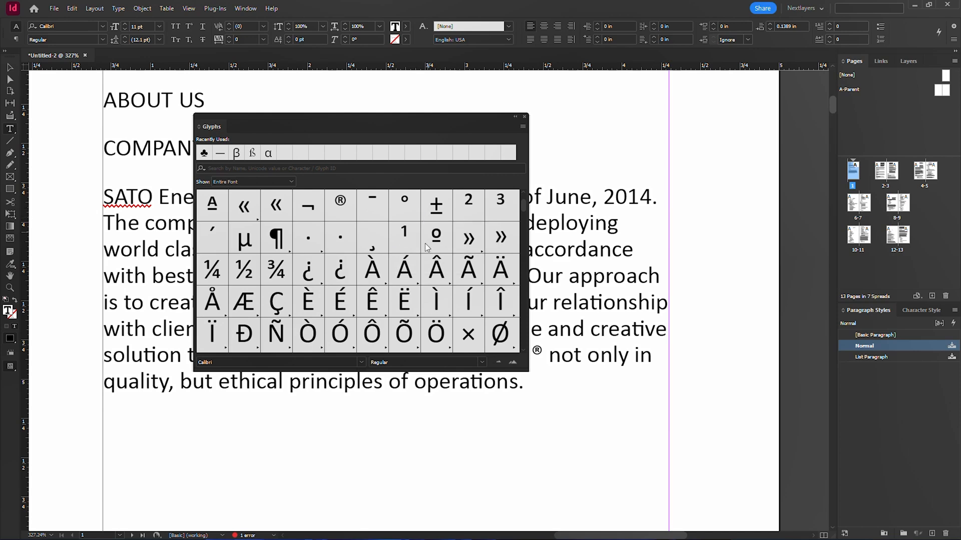
pyautogui.scroll(-2, 366, 263)
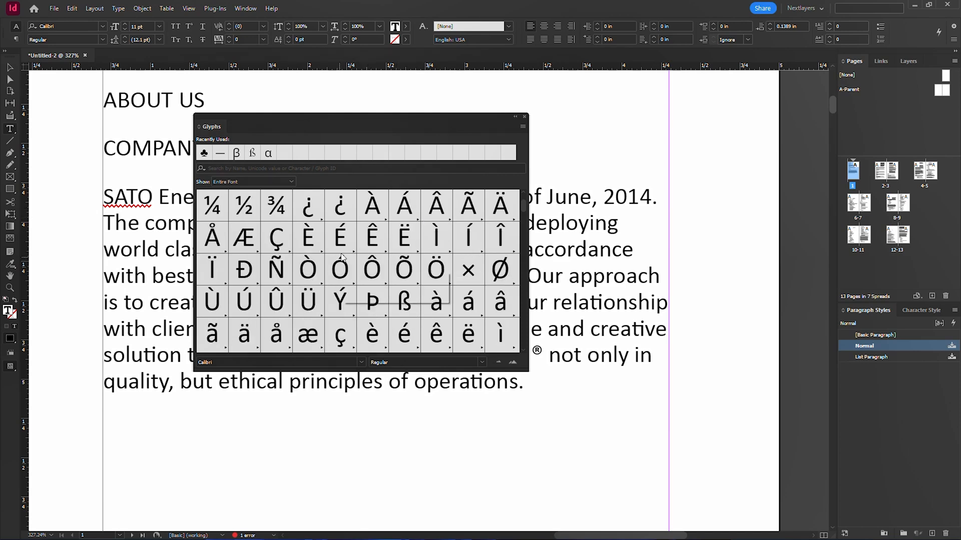
pyautogui.scroll(-2, 413, 272)
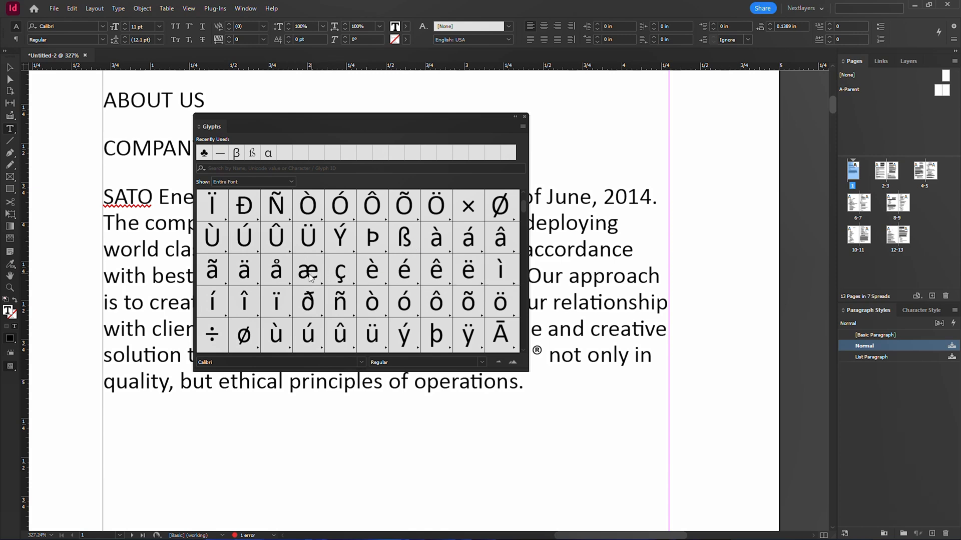
pyautogui.scroll(-7, 361, 278)
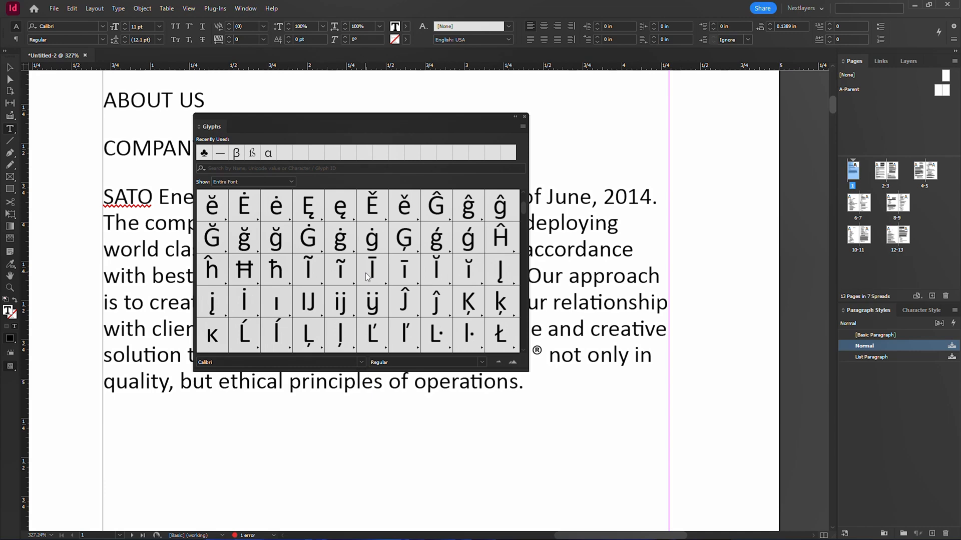
pyautogui.scroll(-15, 419, 275)
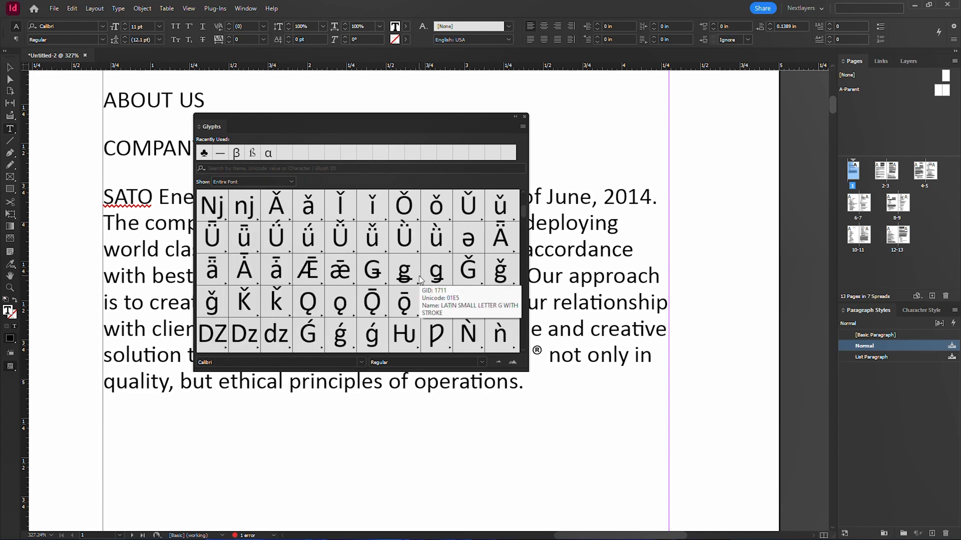
pyautogui.scroll(3, 419, 279)
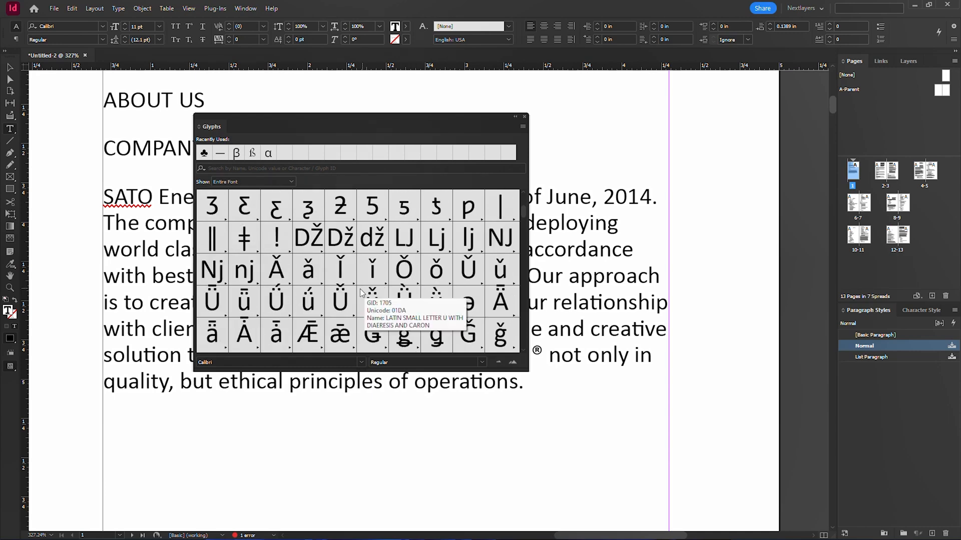
pyautogui.scroll(-15, 361, 292)
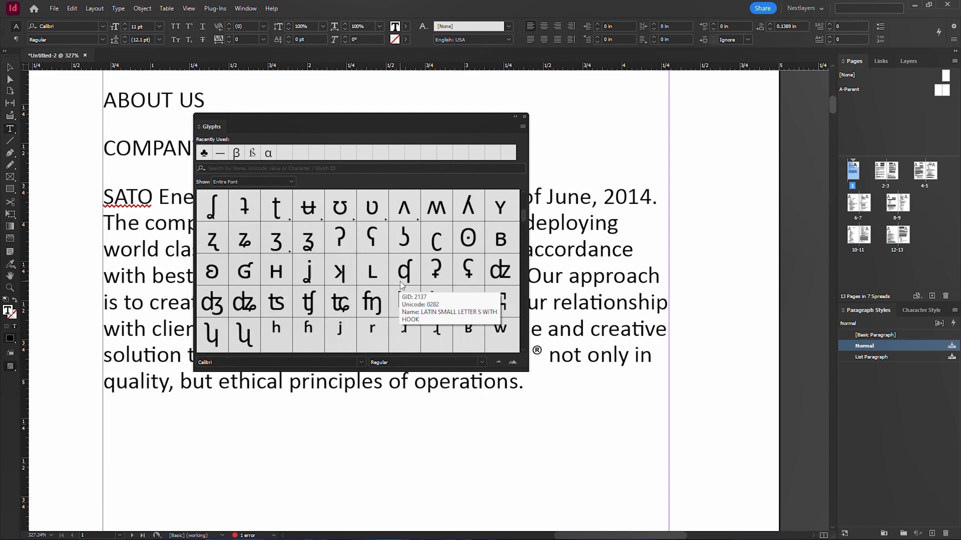
pyautogui.scroll(5, 400, 283)
pyautogui.scroll(-4, 400, 281)
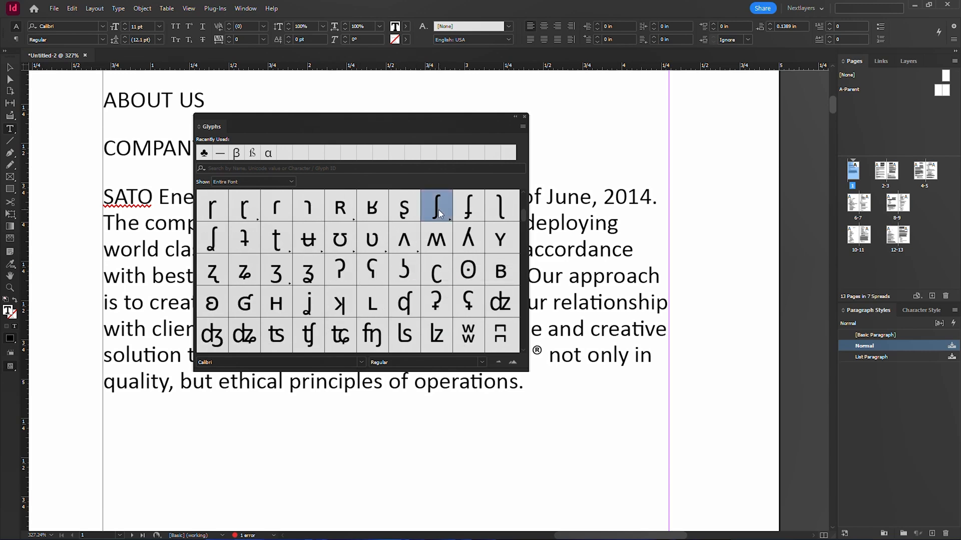
pyautogui.scroll(-10, 368, 297)
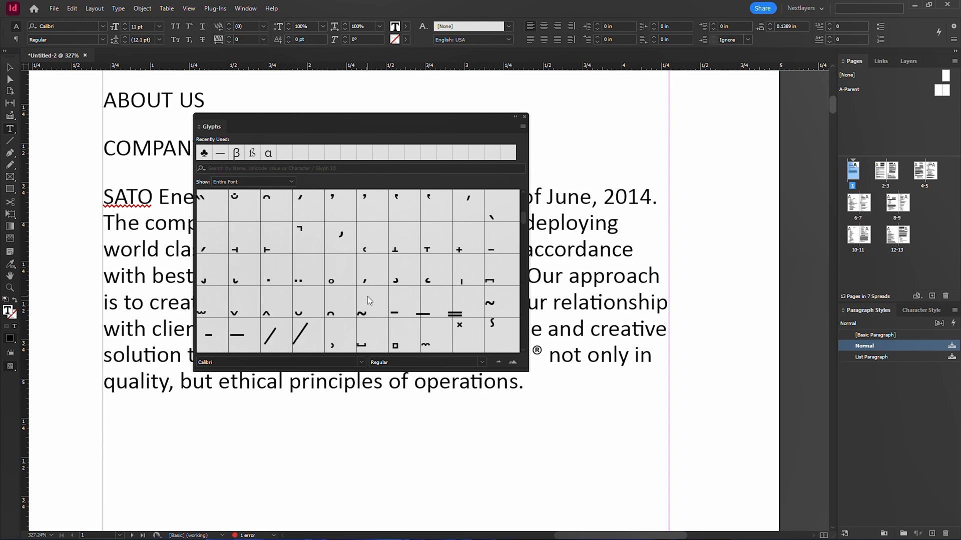
pyautogui.scroll(-15, 368, 297)
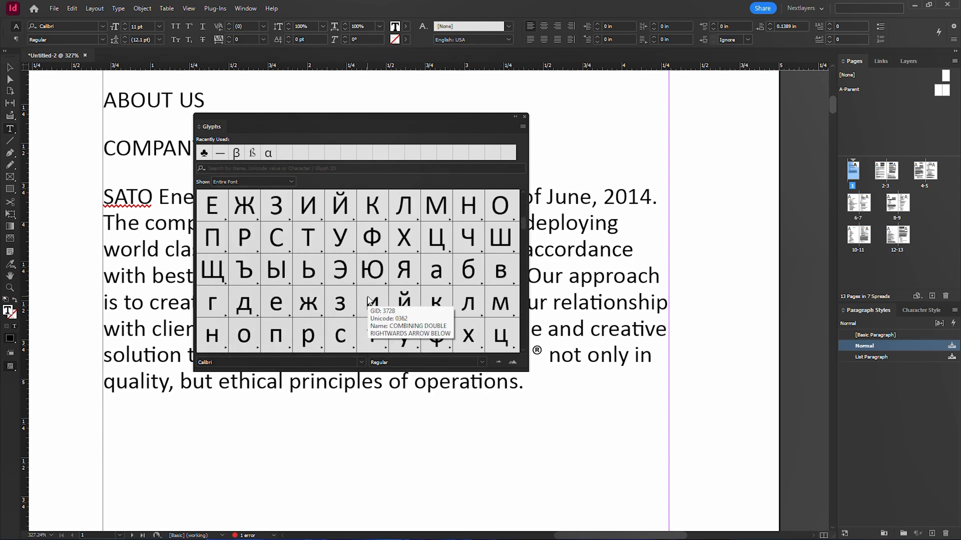
pyautogui.scroll(-15, 368, 300)
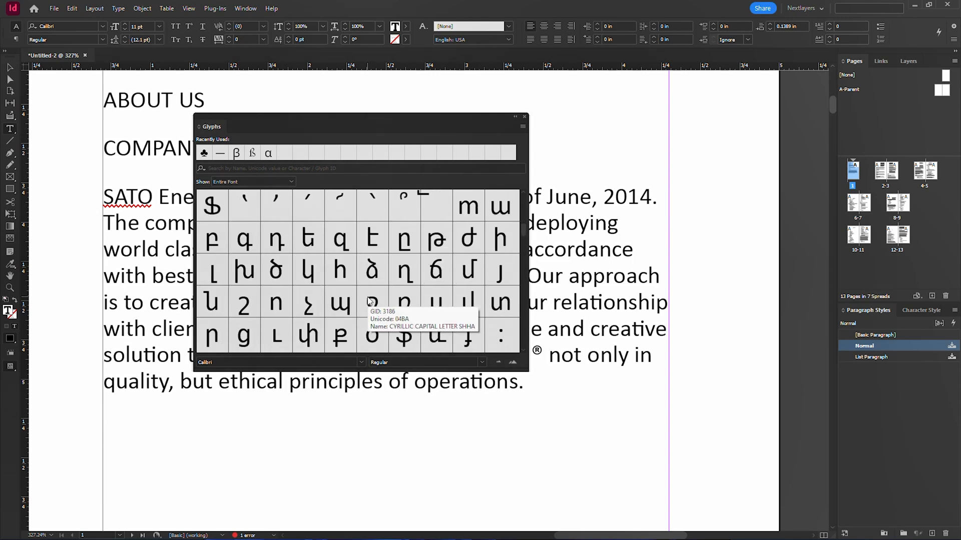
pyautogui.scroll(-4, 367, 300)
pyautogui.scroll(1, 368, 297)
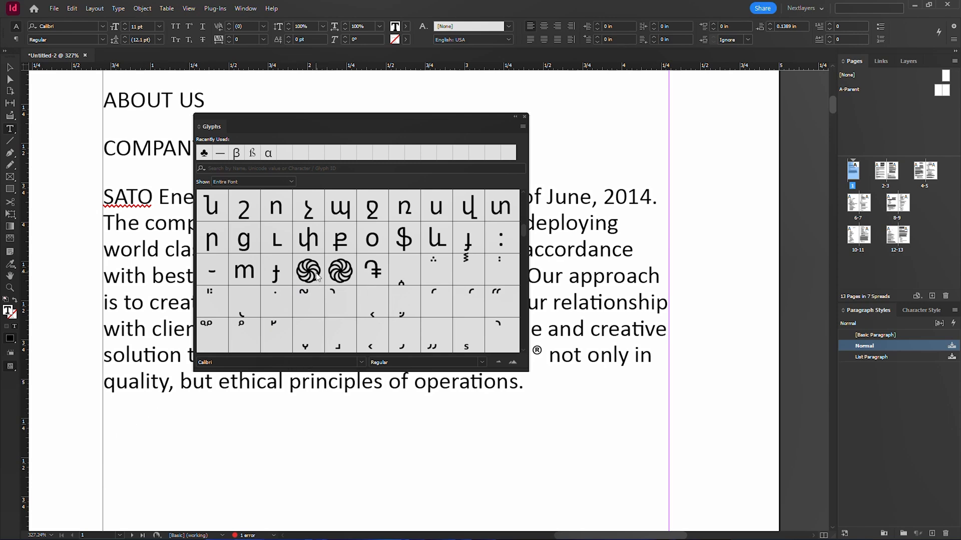
pyautogui.click(525, 117)
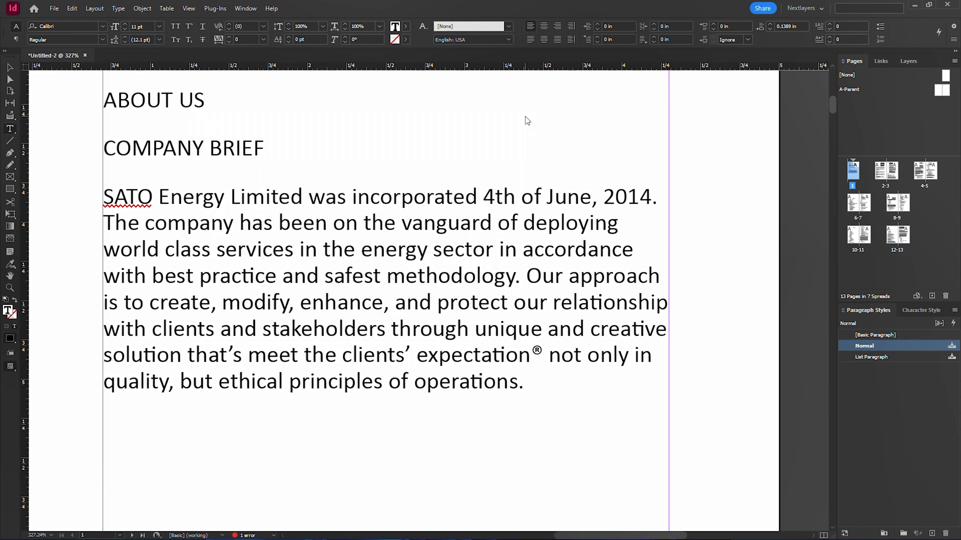
# Insert the first round spiral glyph from the Calibri set on the empty line below the Company Brief paragraph.
pyautogui.click(137, 450)
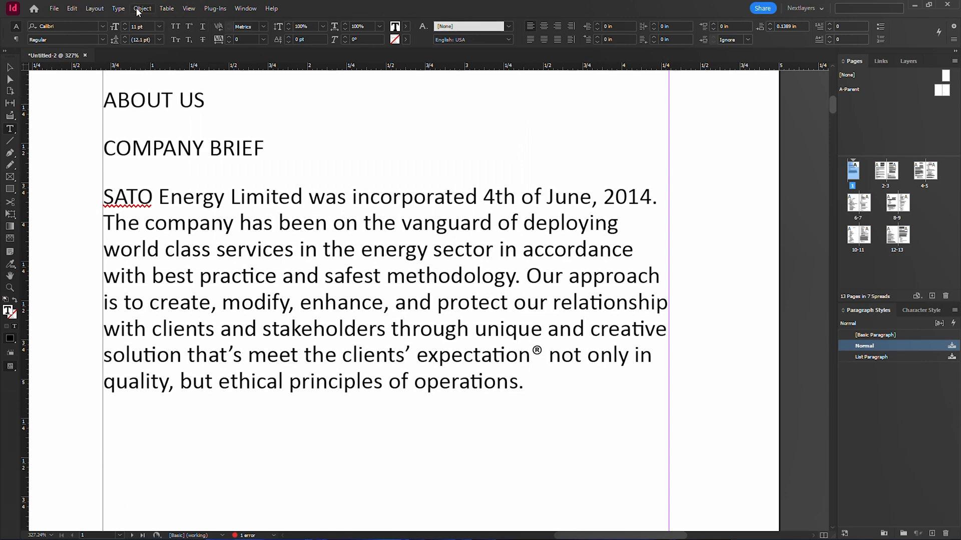
pyautogui.click(118, 8)
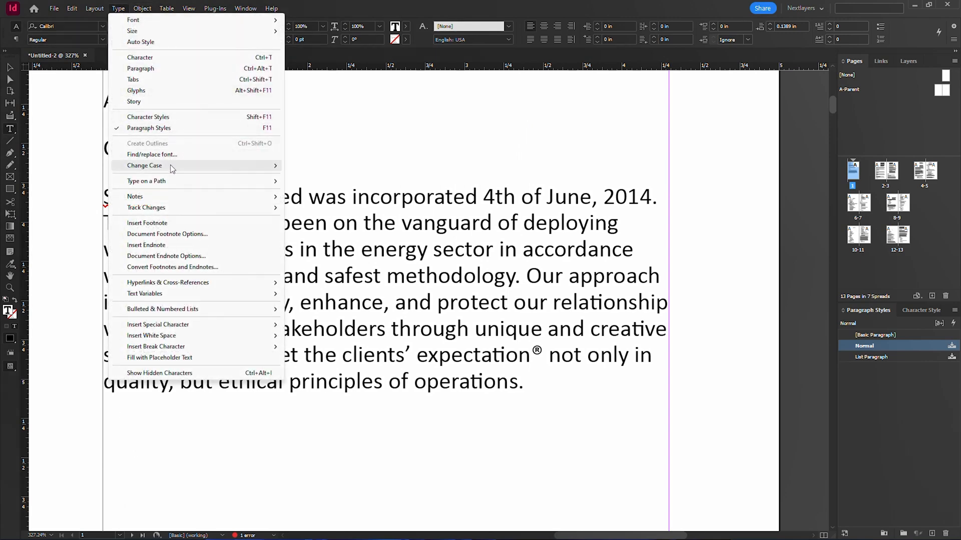
pyautogui.click(157, 92)
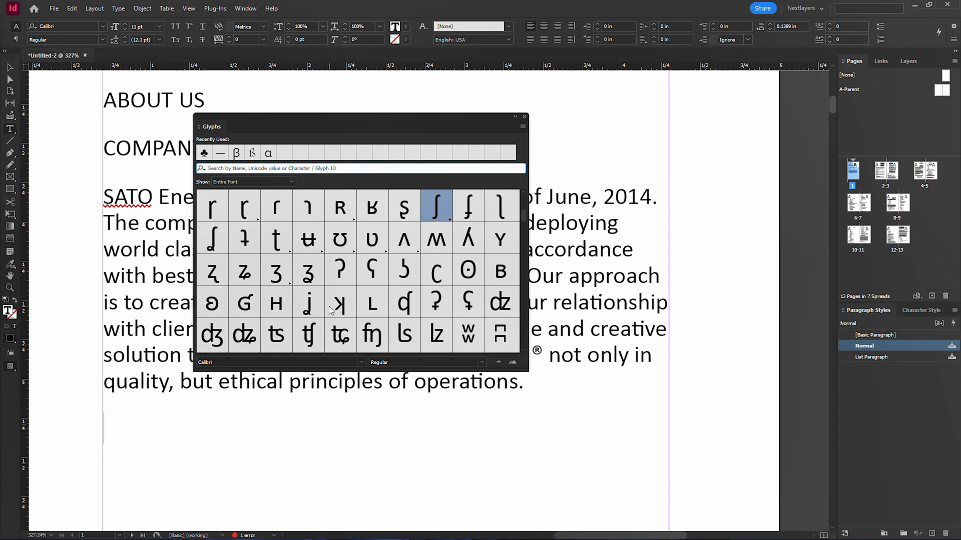
pyautogui.scroll(-15, 433, 264)
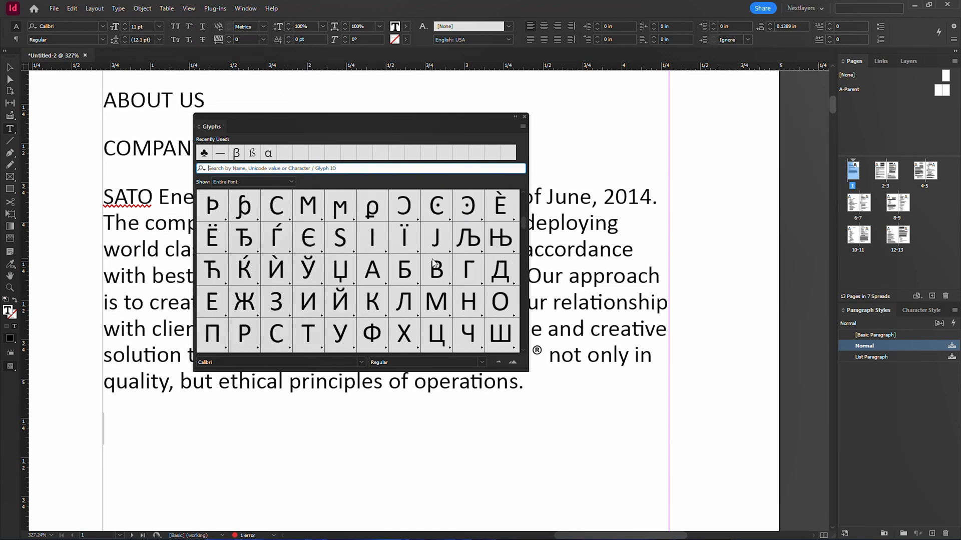
pyautogui.scroll(-15, 433, 262)
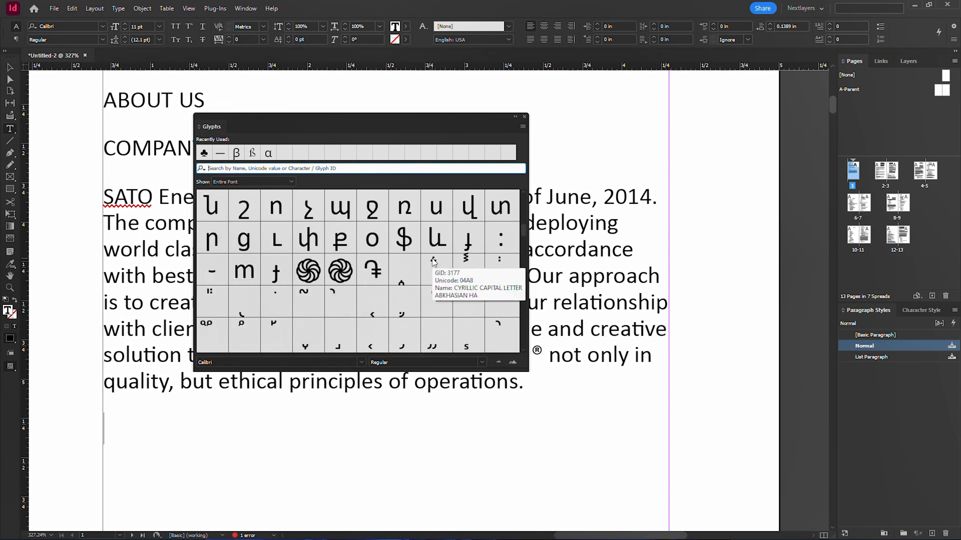
pyautogui.doubleClick(307, 270)
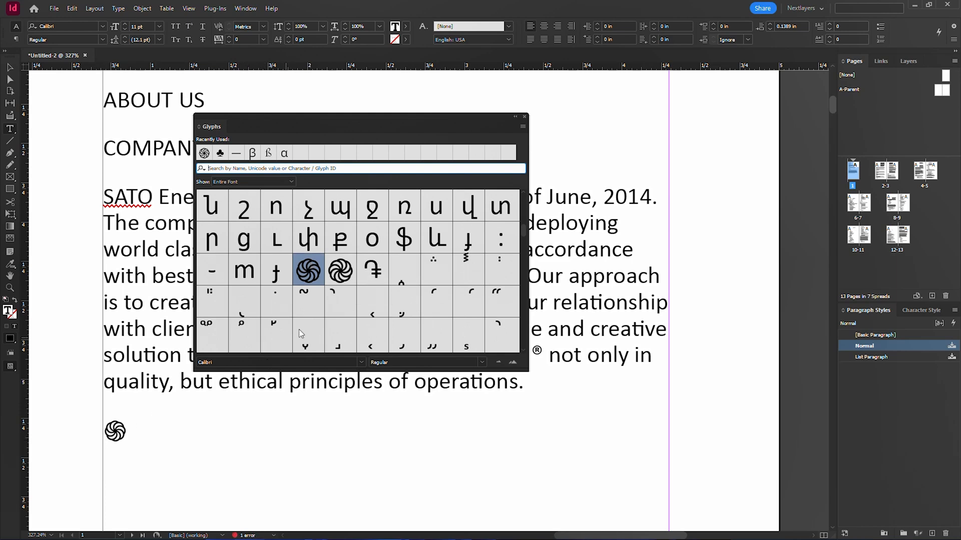
# Insert the Arabic glyphs ي, ف, غ, ػ and ٹ in that order after the spiral glyph.
pyautogui.scroll(-10, 300, 334)
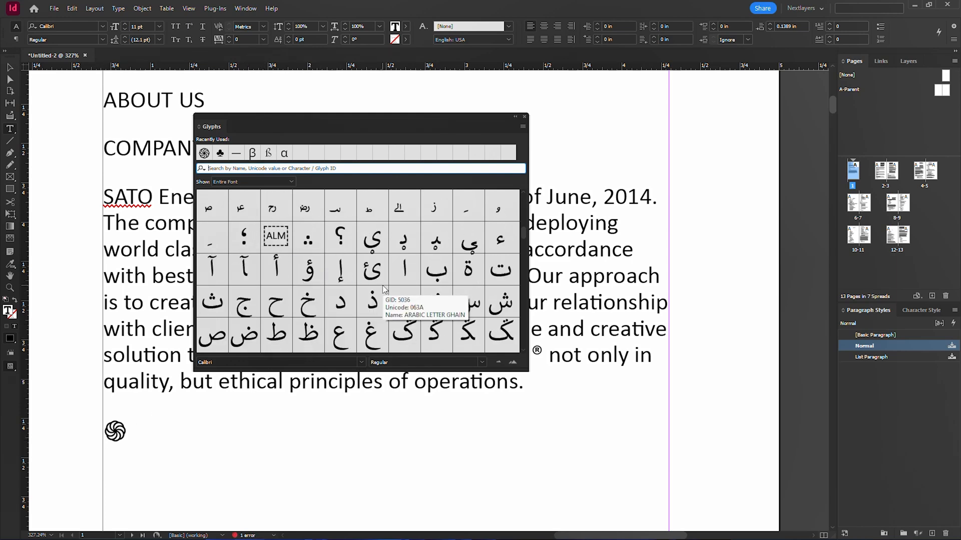
pyautogui.scroll(-2, 384, 289)
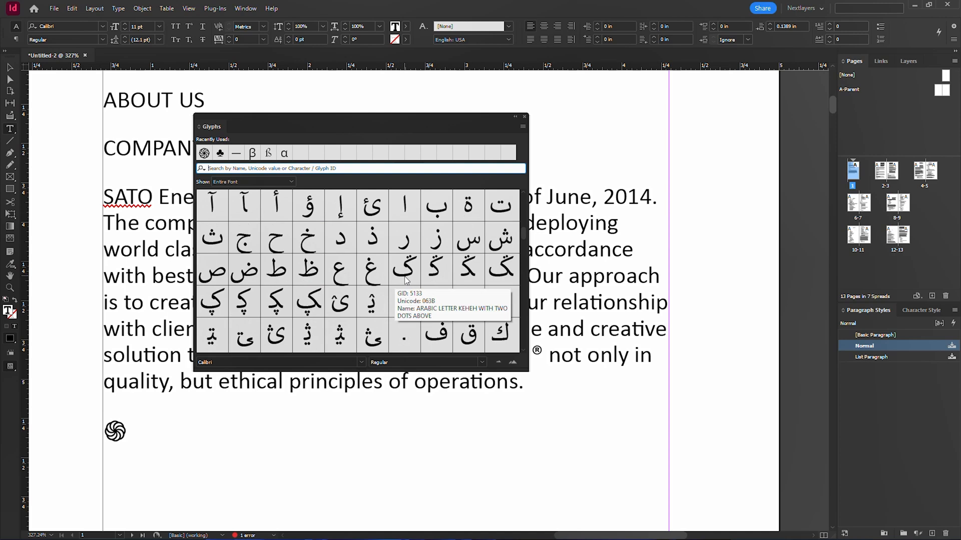
pyautogui.scroll(-2, 383, 289)
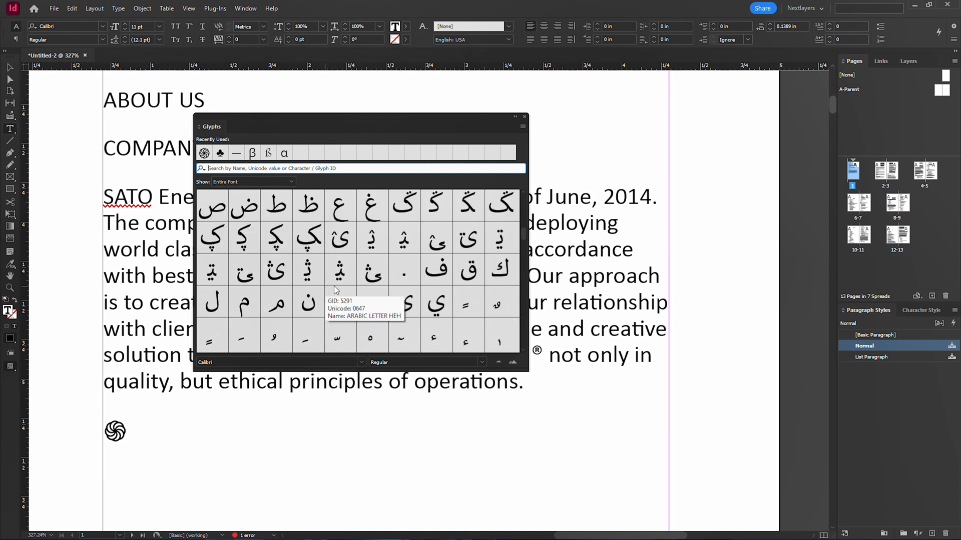
pyautogui.click(439, 304)
pyautogui.doubleClick(439, 304)
pyautogui.doubleClick(439, 270)
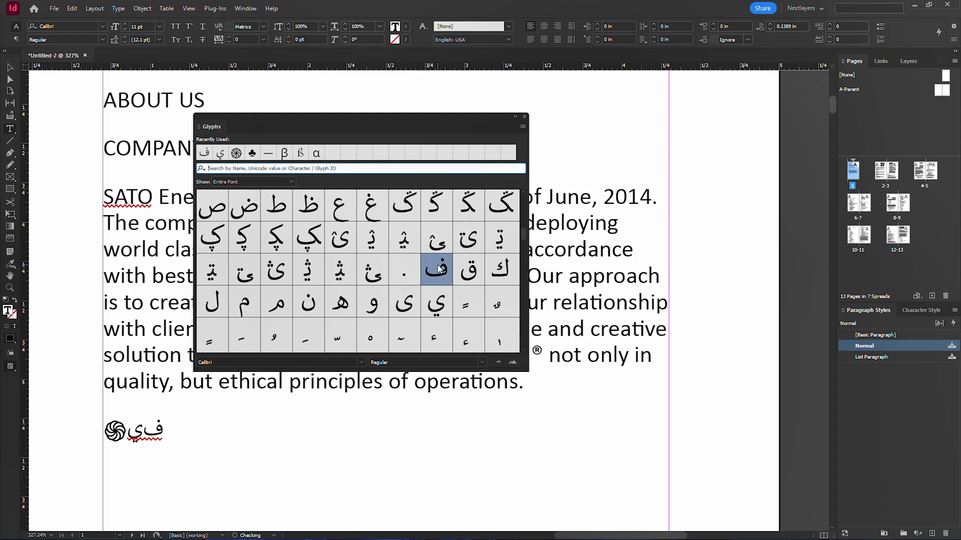
pyautogui.doubleClick(365, 216)
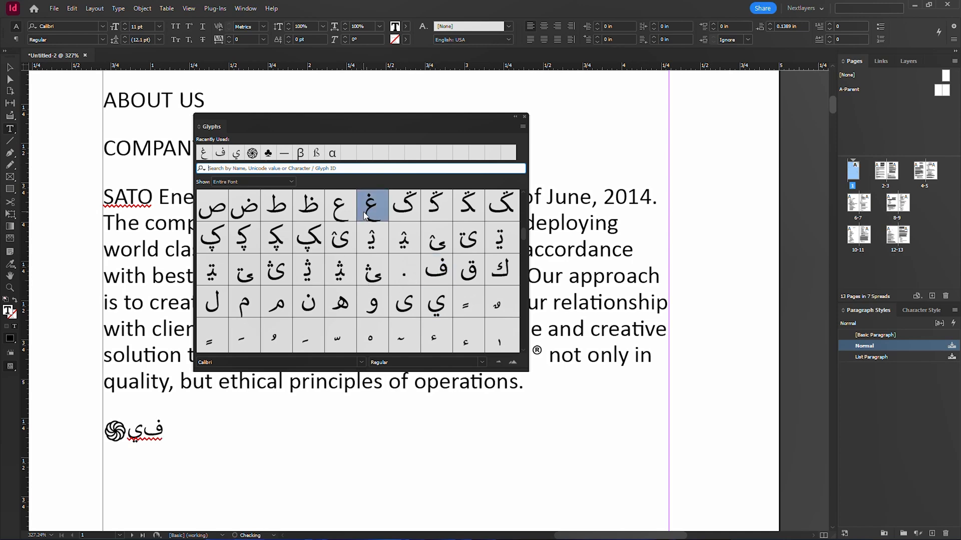
pyautogui.doubleClick(404, 206)
pyautogui.scroll(-5, 416, 319)
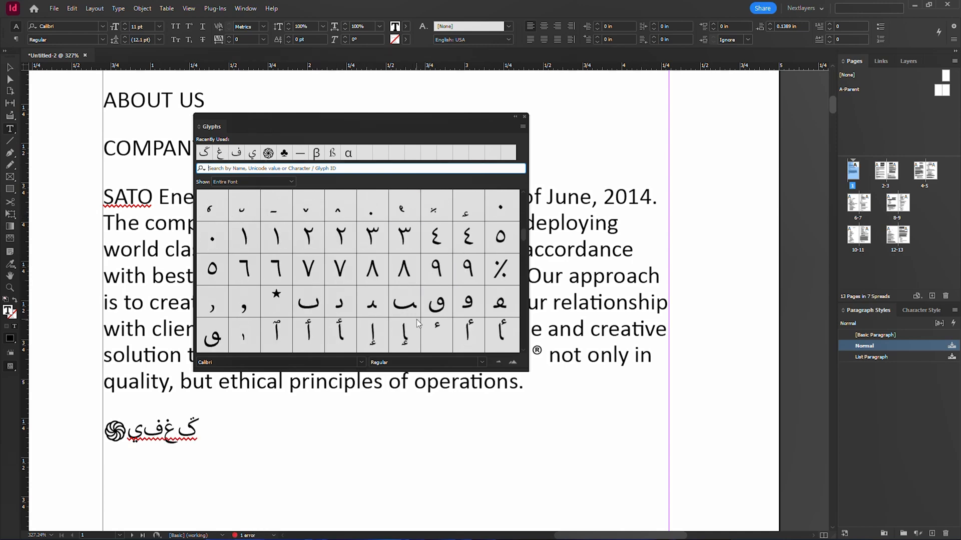
pyautogui.doubleClick(468, 303)
pyautogui.scroll(-6, 384, 298)
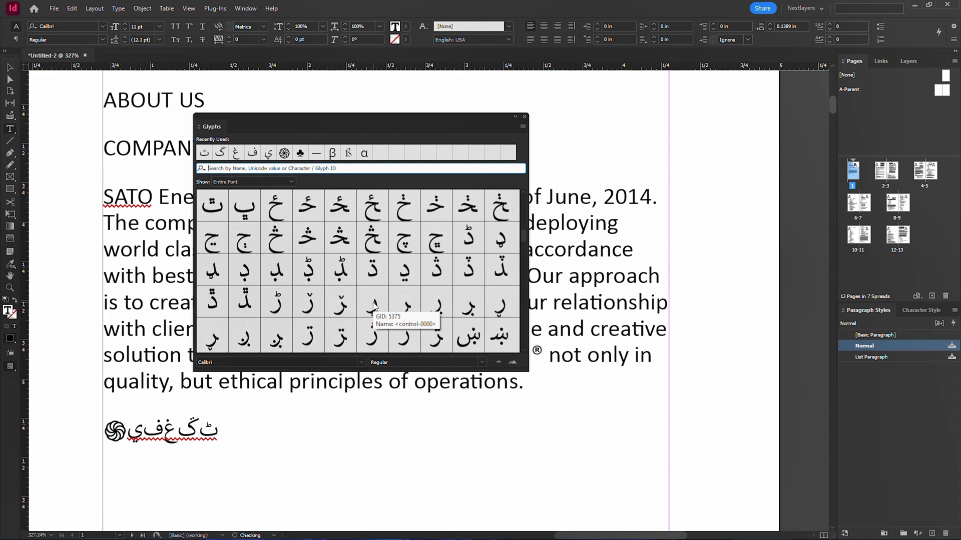
# Examine the remaining Calibri glyphs from the Arabic forms through the Georgian and phonetic characters to the accented Latin letters, and close the glyph set.
pyautogui.scroll(-10, 384, 298)
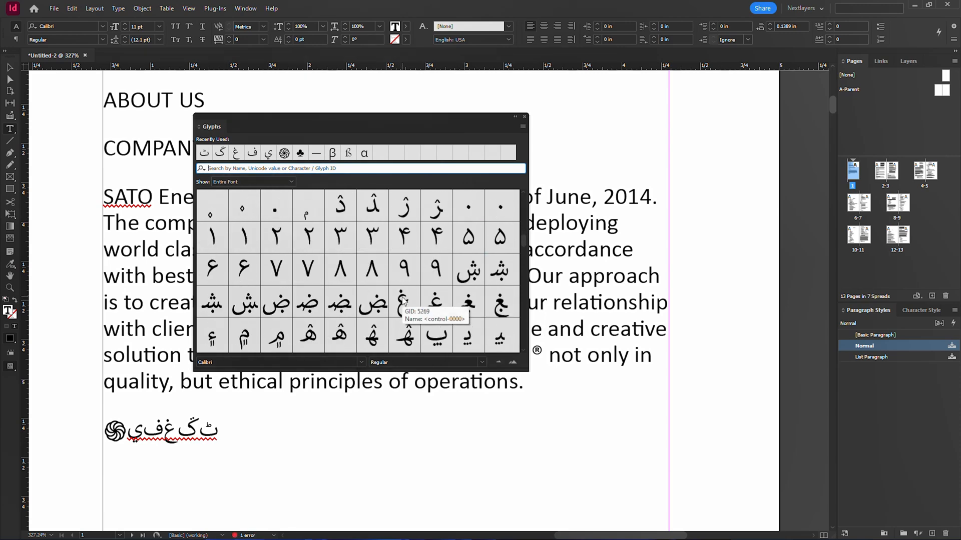
pyautogui.scroll(-10, 404, 300)
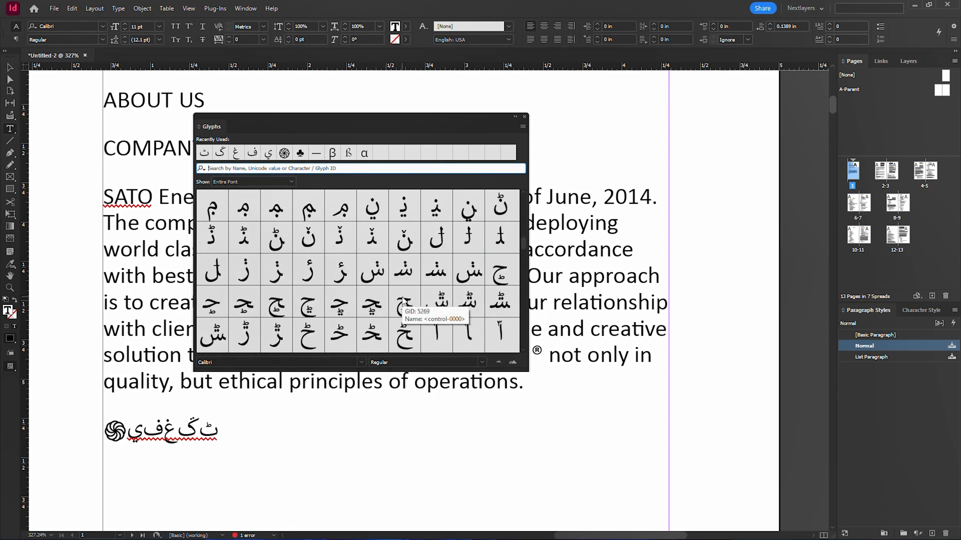
pyautogui.scroll(-10, 404, 301)
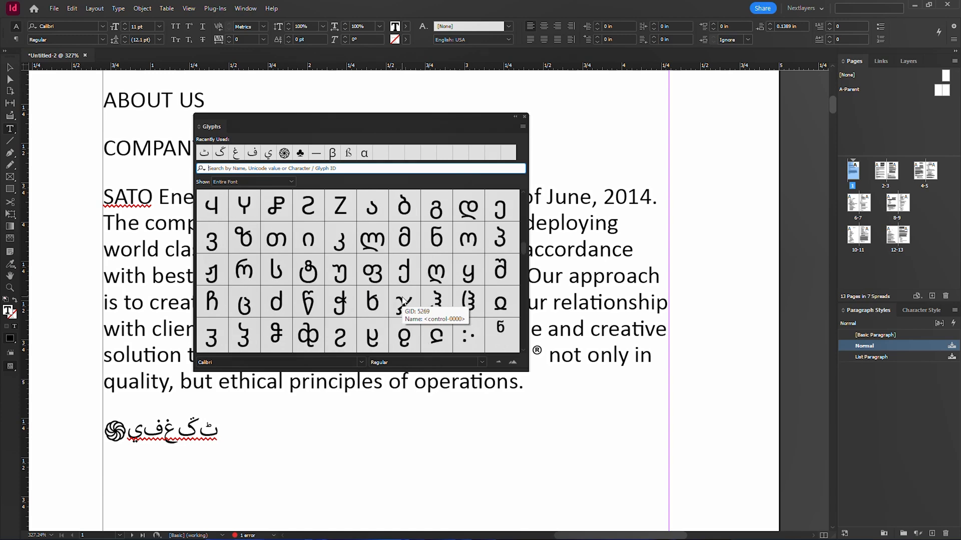
pyautogui.scroll(-8, 404, 300)
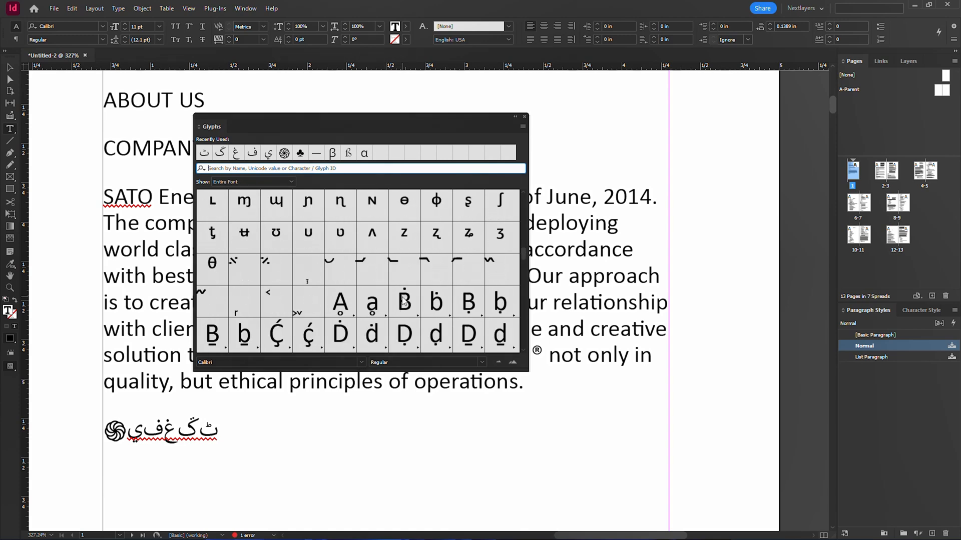
pyautogui.scroll(-6, 404, 301)
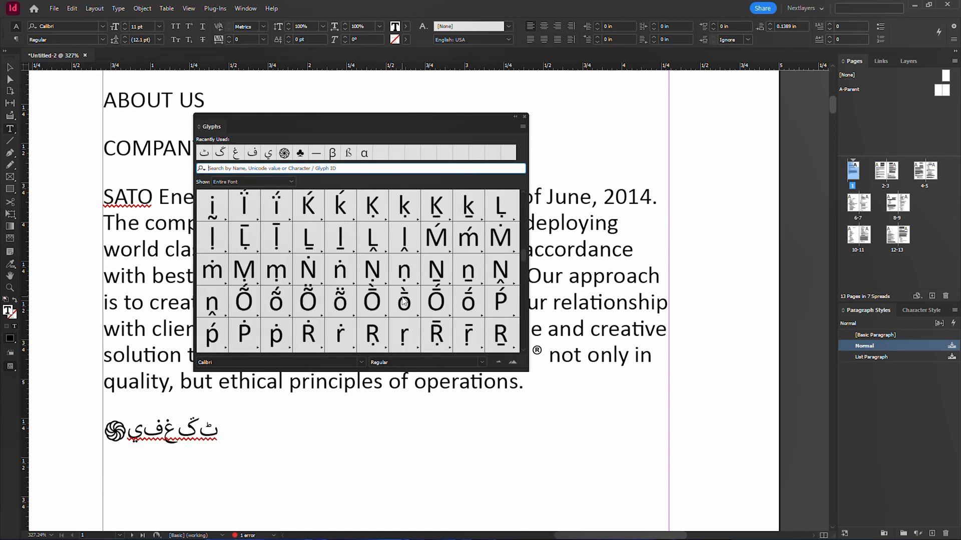
pyautogui.scroll(-4, 404, 300)
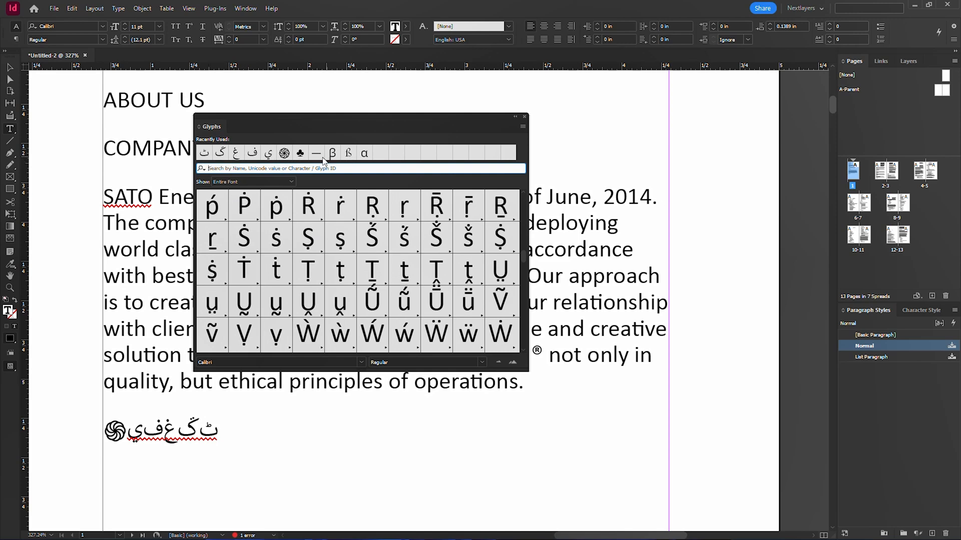
pyautogui.click(524, 116)
# Delete the Arabic glyphs after the spiral glyph and center the spiral on its line.
pyautogui.moveTo(218, 428); pyautogui.dragTo(134, 426)
pyautogui.press('BackSpace')
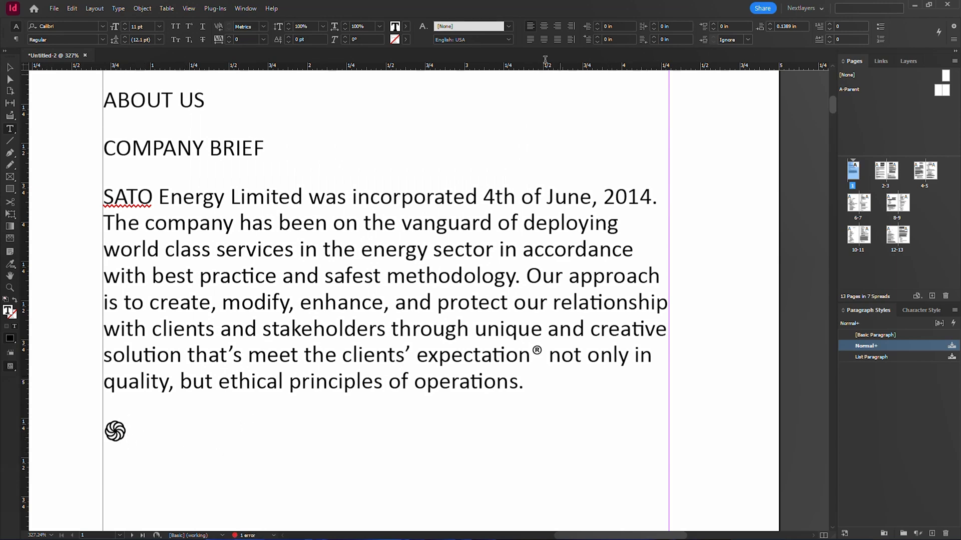
pyautogui.click(544, 26)
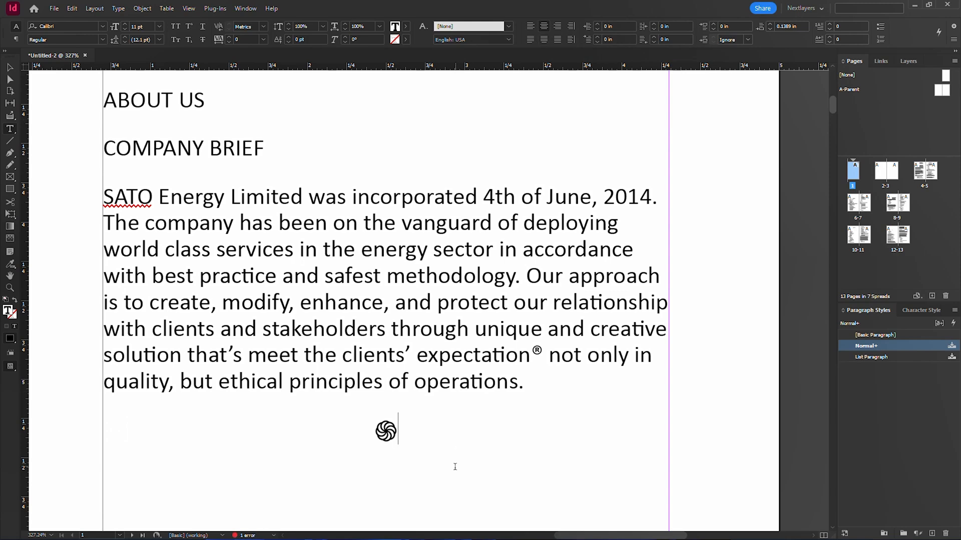
# Bring the left-aligned paragraph beginning "The careful balanced combination" up below the centered spiral, and show the whole page.
pyautogui.scroll(-3, 454, 467)
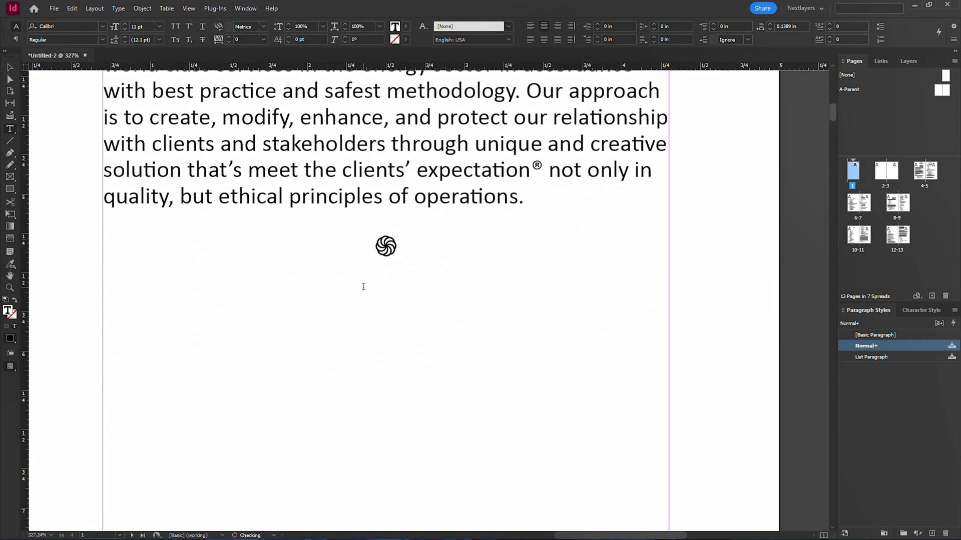
pyautogui.hotkey('ctrl', 'shift', 'l')
pyautogui.hotkey('ctrl', 'v')
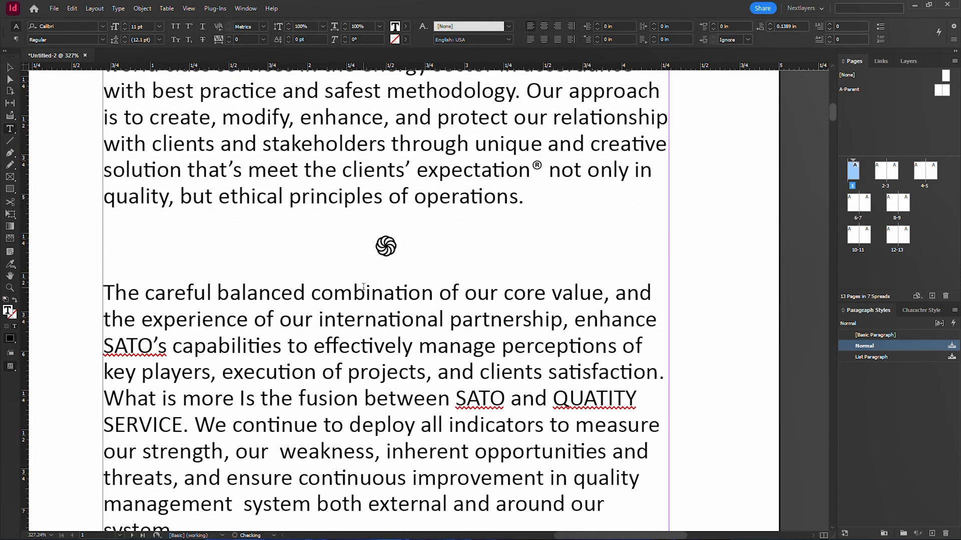
pyautogui.hotkey('ctrl', '0')
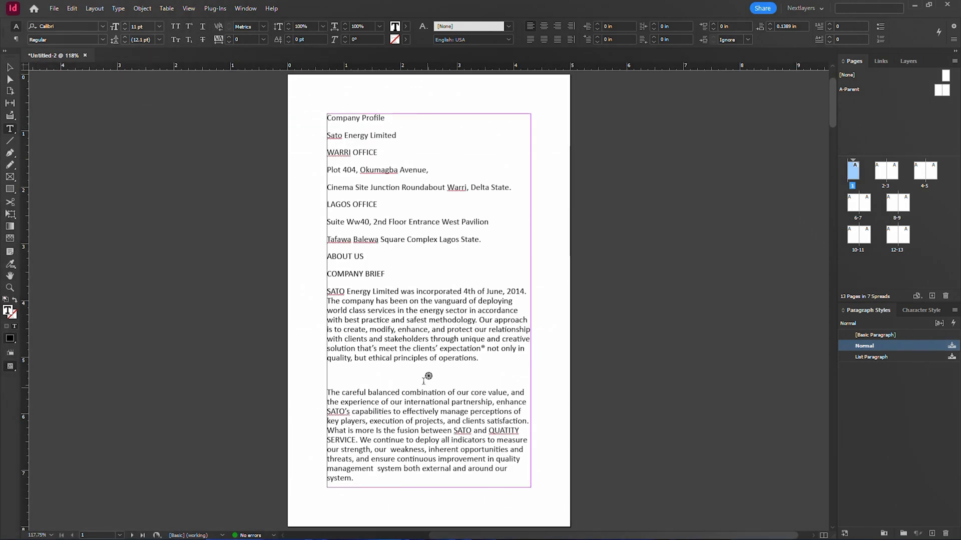
# Set the size of the spiral glyph on page 1 to 24 pt.
pyautogui.doubleClick(435, 375)
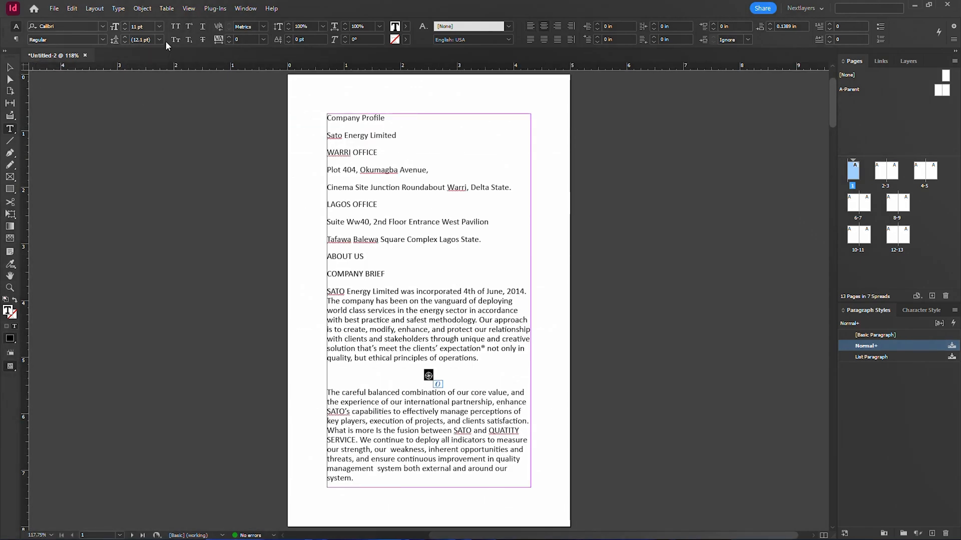
pyautogui.click(158, 28)
pyautogui.click(148, 136)
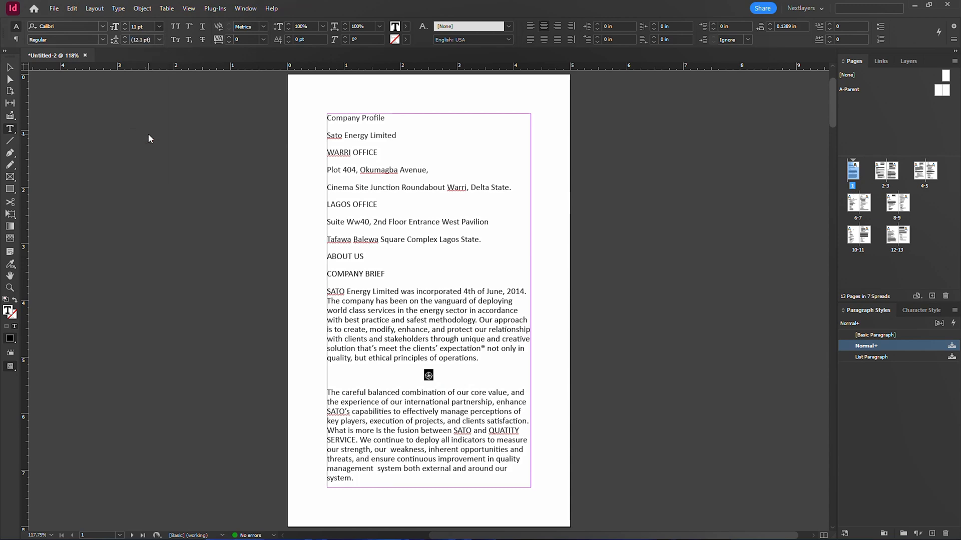
pyautogui.click(9, 68)
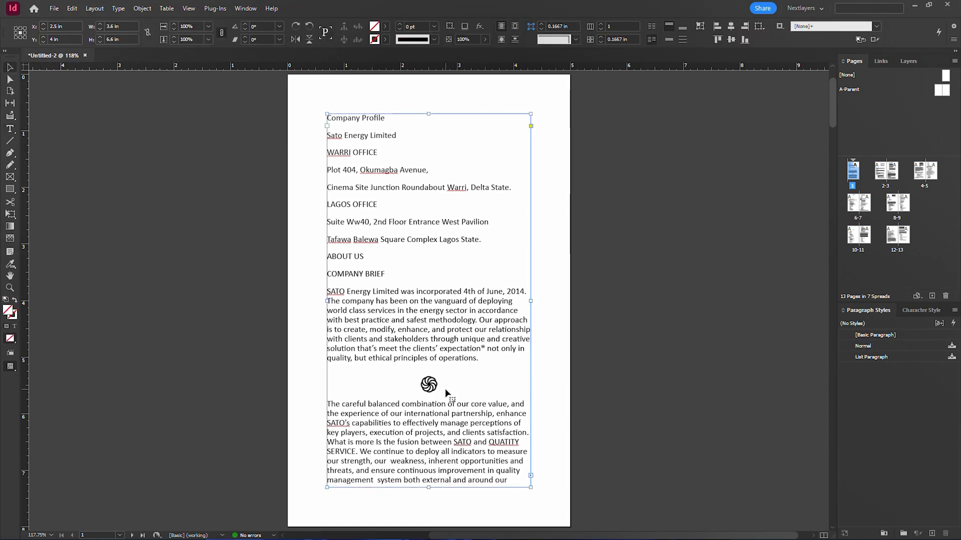
# Lighten the spiral glyph to a gray by reducing its black fill tint to about 30%.
pyautogui.scroll(-3, 445, 389)
pyautogui.scroll(-6, 445, 390)
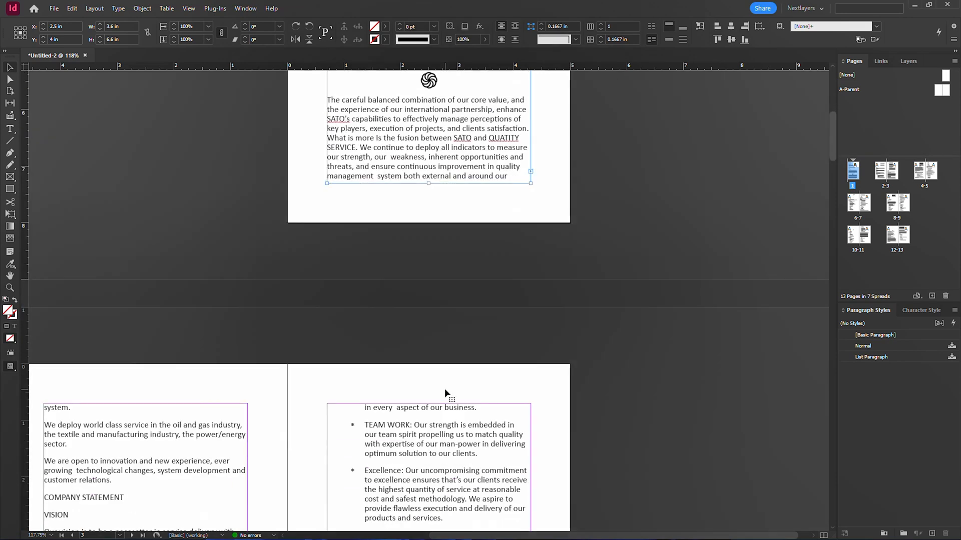
pyautogui.scroll(6, 446, 393)
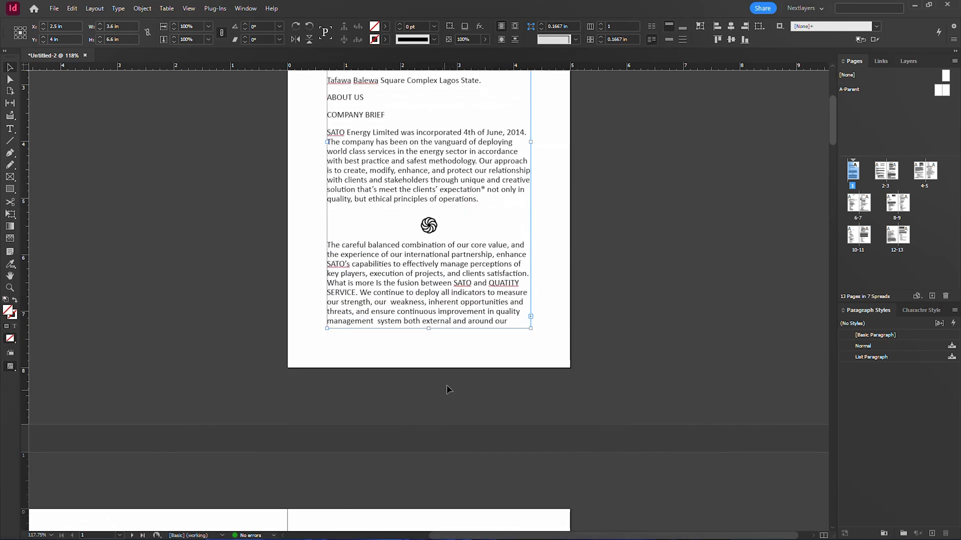
pyautogui.doubleClick(430, 227)
pyautogui.doubleClick(429, 226)
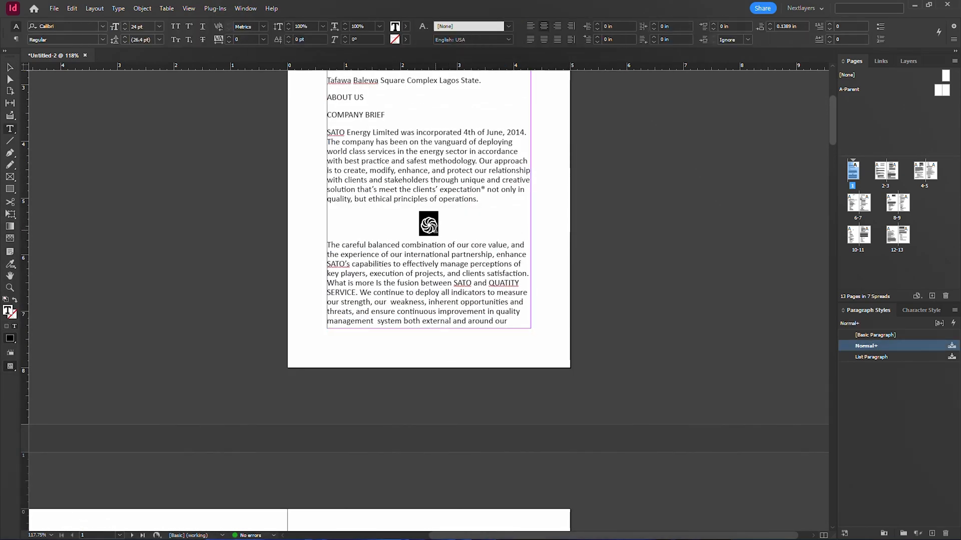
pyautogui.click(405, 26)
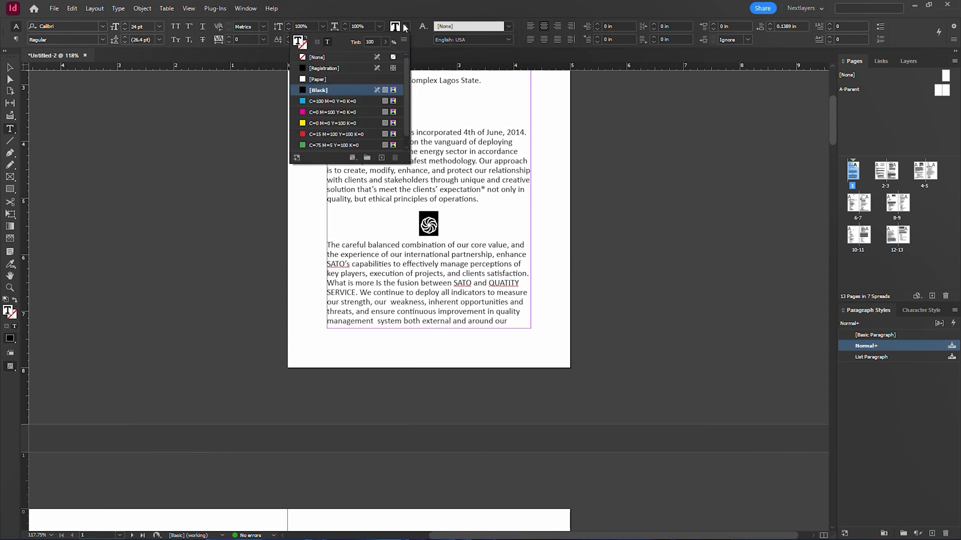
pyautogui.click(386, 41)
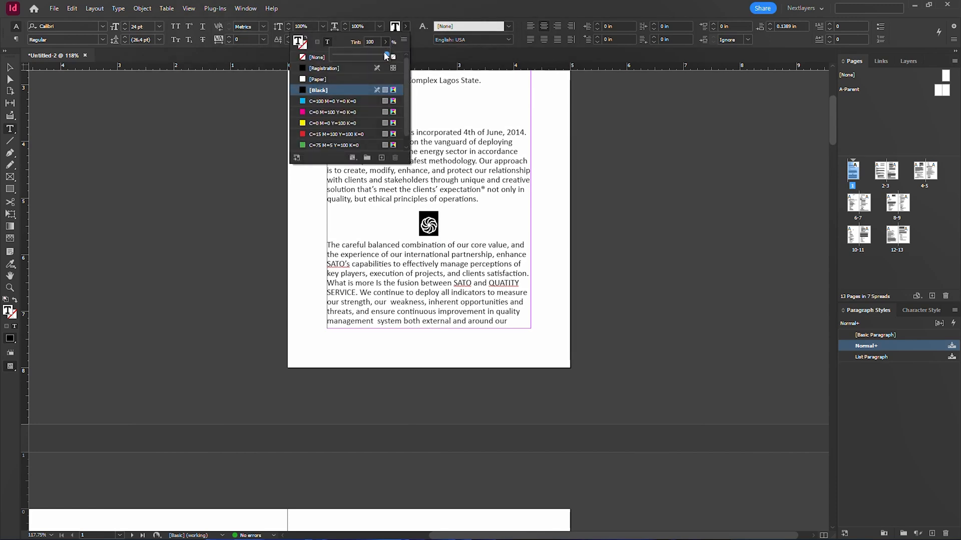
pyautogui.moveTo(385, 55); pyautogui.dragTo(349, 60)
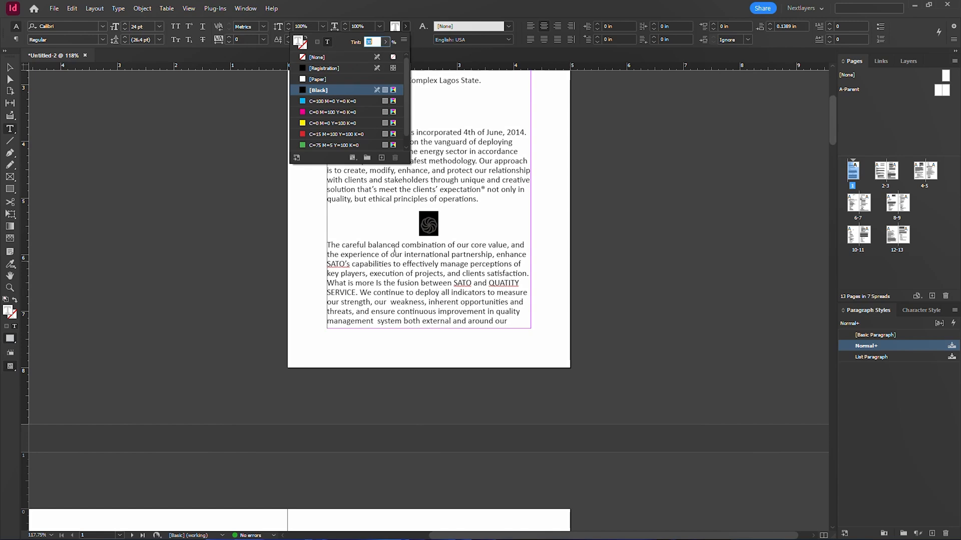
pyautogui.click(459, 157)
pyautogui.press('Escape')
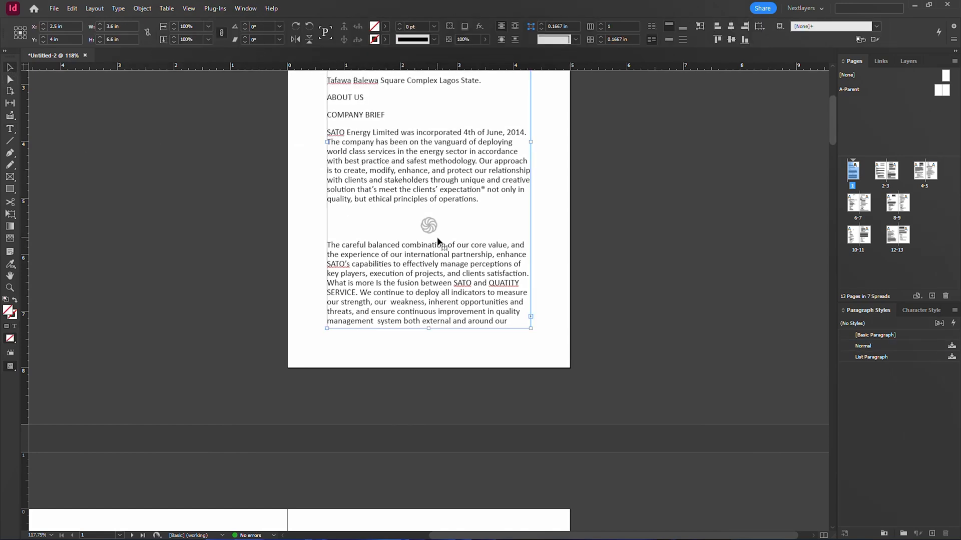
# Start a spelling check of the company profile story, keeping the flagged words on page 1 in view.
pyautogui.scroll(1, 437, 241)
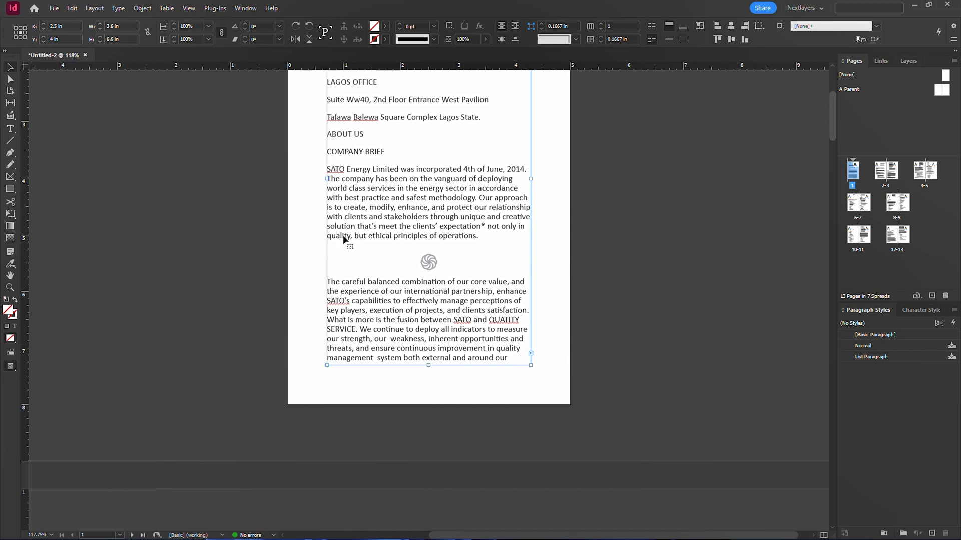
pyautogui.press('space')
pyautogui.moveTo(346, 221); pyautogui.dragTo(444, 322)
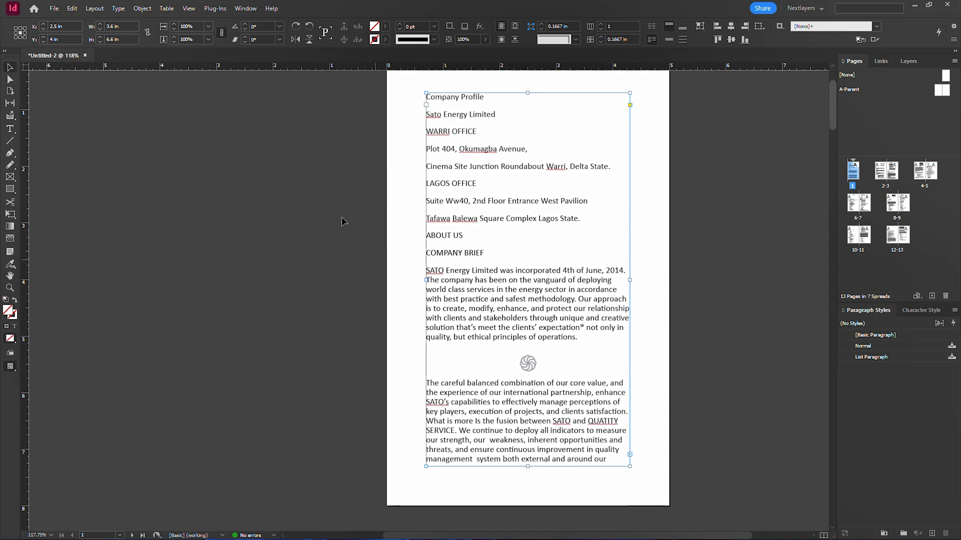
pyautogui.click(74, 9)
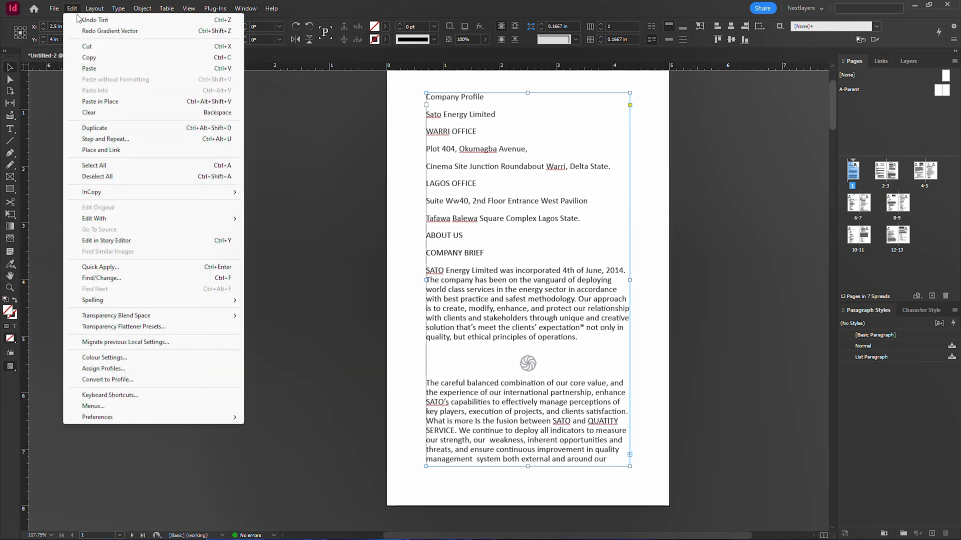
pyautogui.moveTo(131, 306)
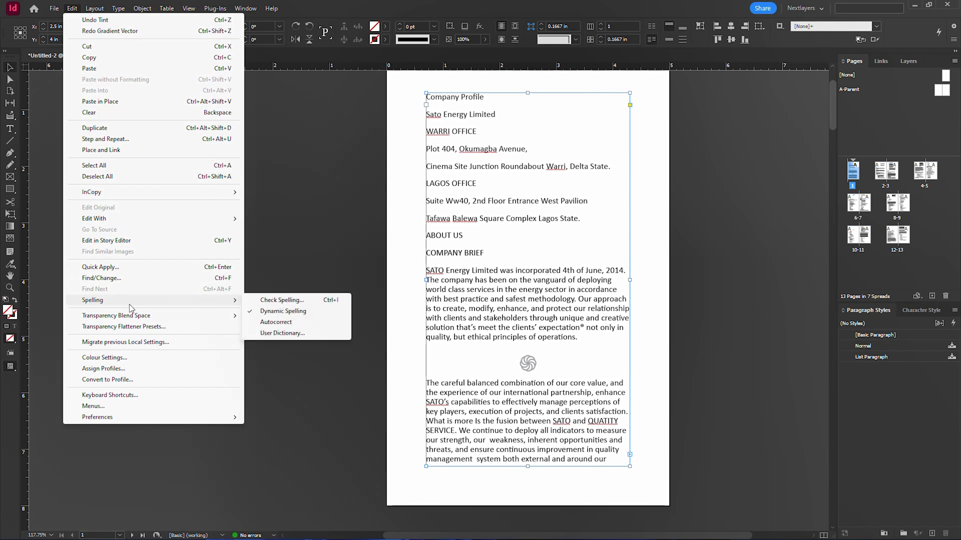
pyautogui.click(317, 301)
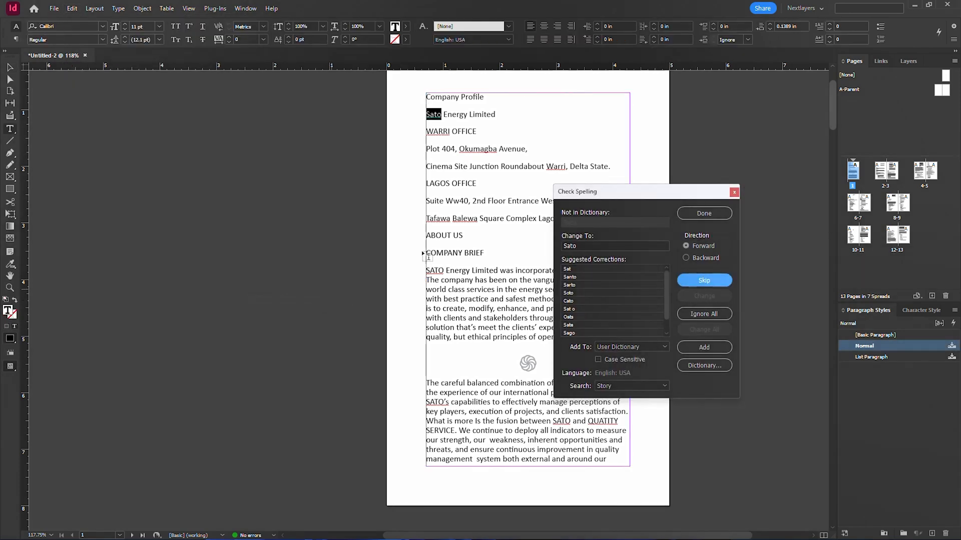
pyautogui.moveTo(629, 202); pyautogui.dragTo(467, 178)
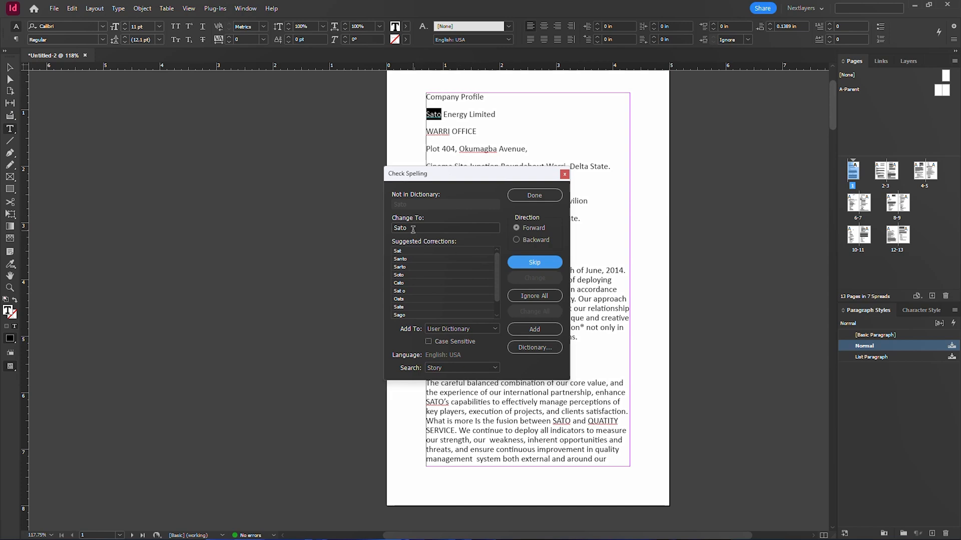
# Try the suggestion Santo for the flagged word Sato, skip that word, and ignore all occurrences of WARRI.
pyautogui.click(415, 260)
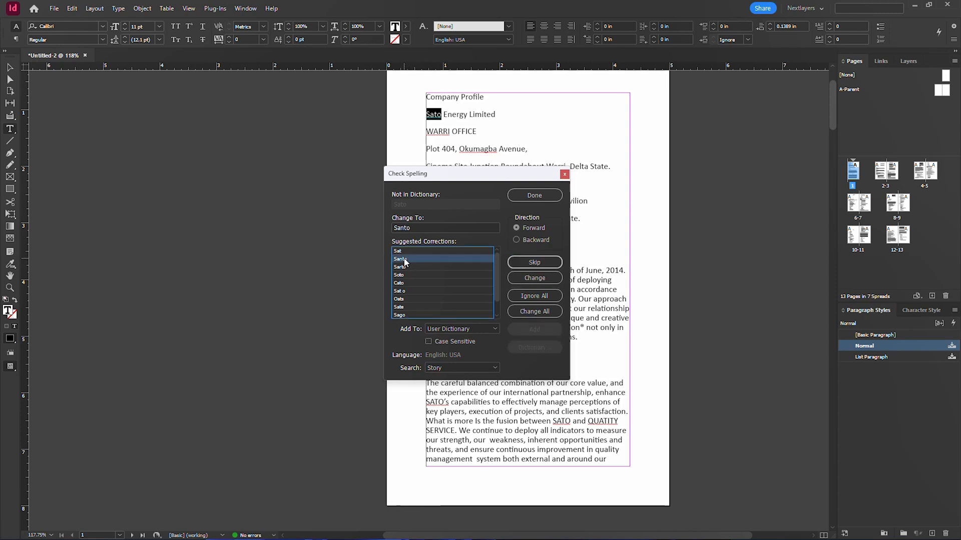
pyautogui.click(539, 264)
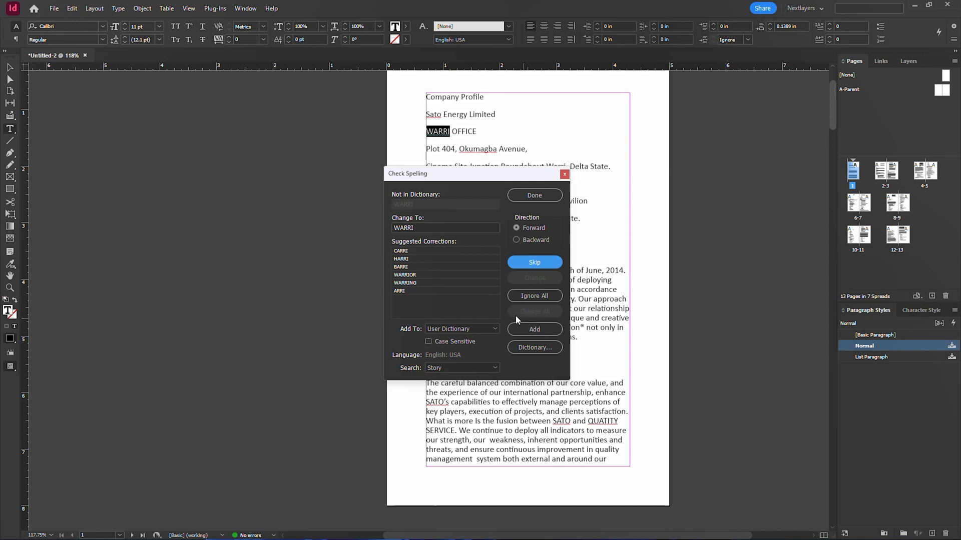
pyautogui.click(546, 299)
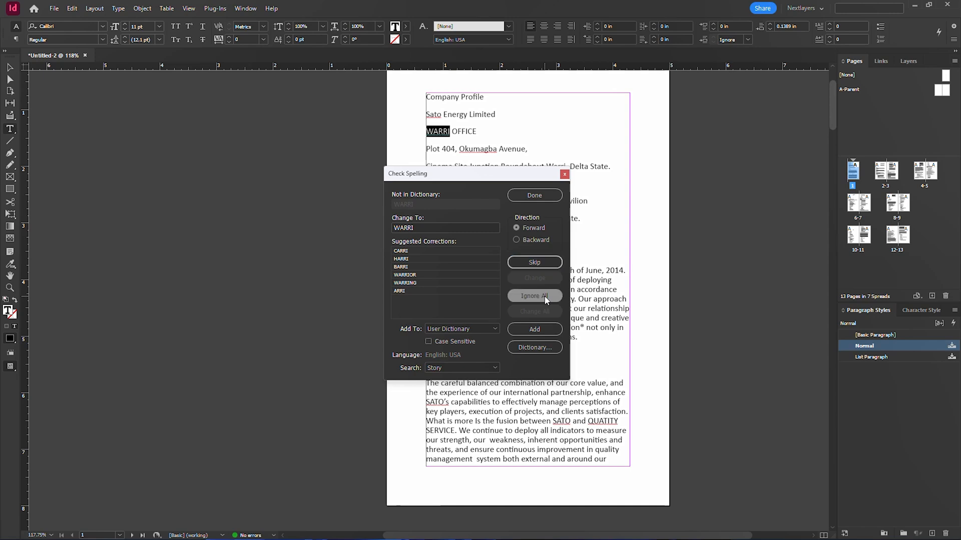
# End the spelling check and place the text cursor in the last line of the Lagos office address.
pyautogui.moveTo(489, 180); pyautogui.dragTo(626, 179)
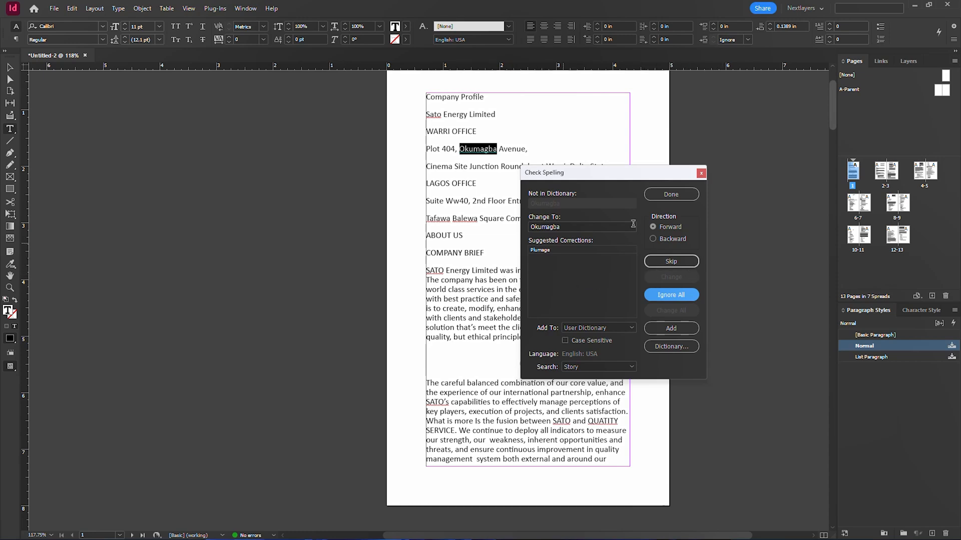
pyautogui.click(671, 195)
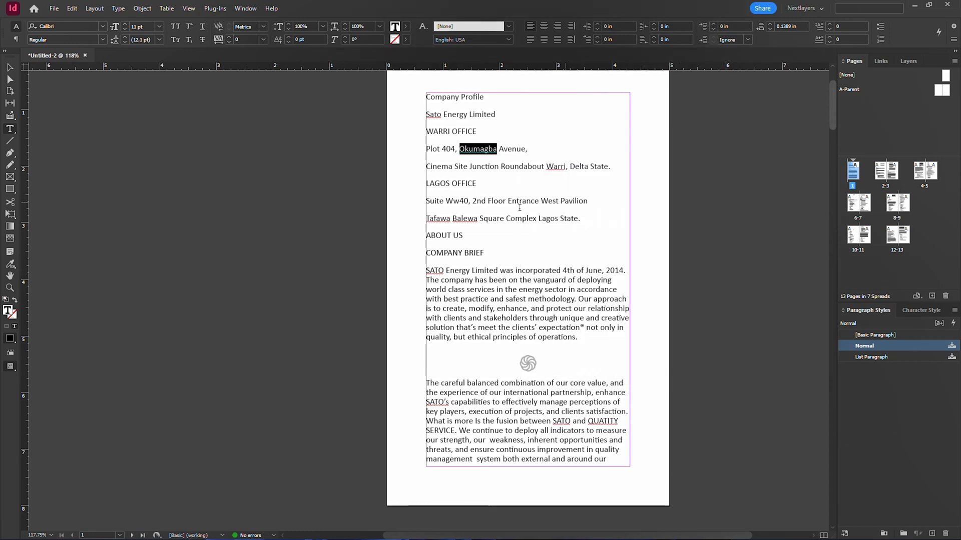
pyautogui.click(494, 214)
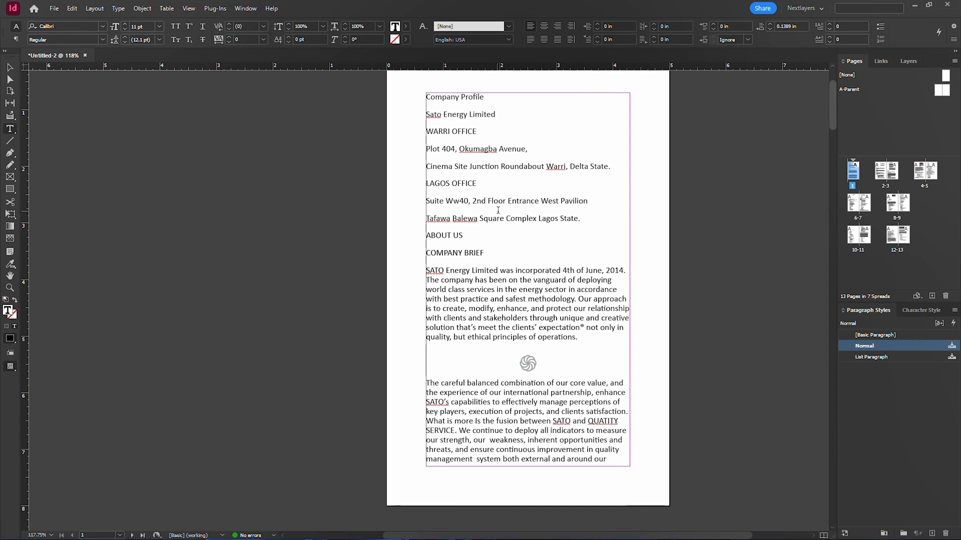
pyautogui.click(118, 8)
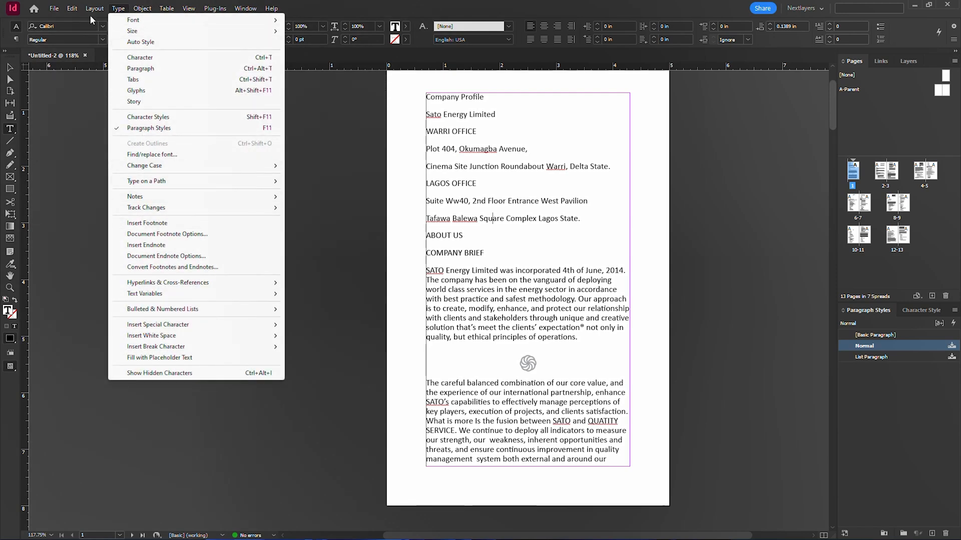
pyautogui.moveTo(78, 10)
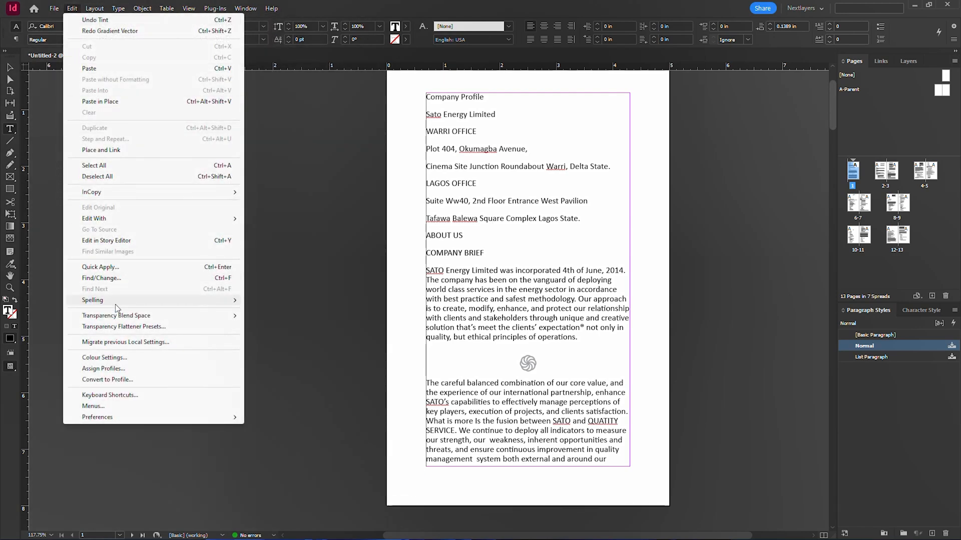
pyautogui.moveTo(115, 304)
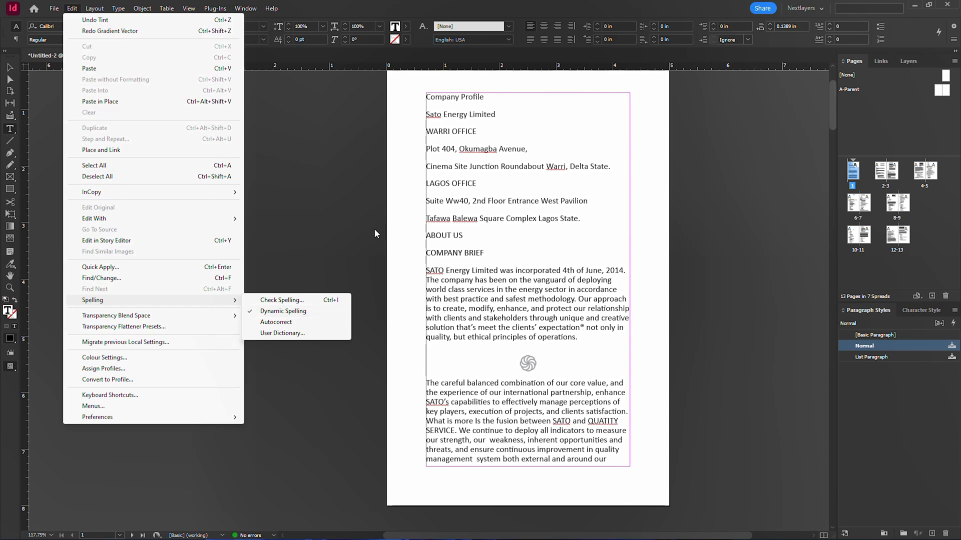
pyautogui.click(475, 182)
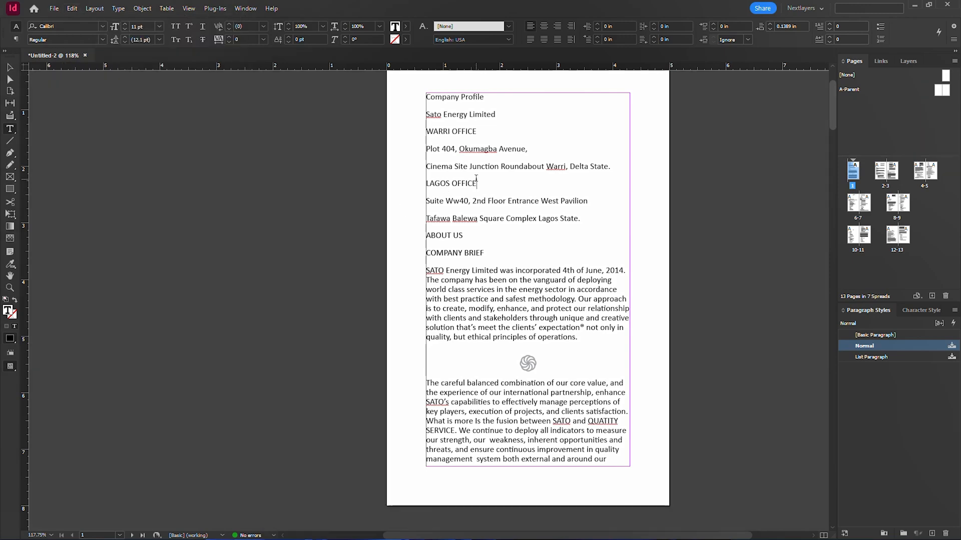
# Turn off Dynamic Spelling, keeping the office addresses on page 1 enlarged to see the flagged words.
pyautogui.click(9, 288)
pyautogui.moveTo(386, 131); pyautogui.dragTo(675, 269)
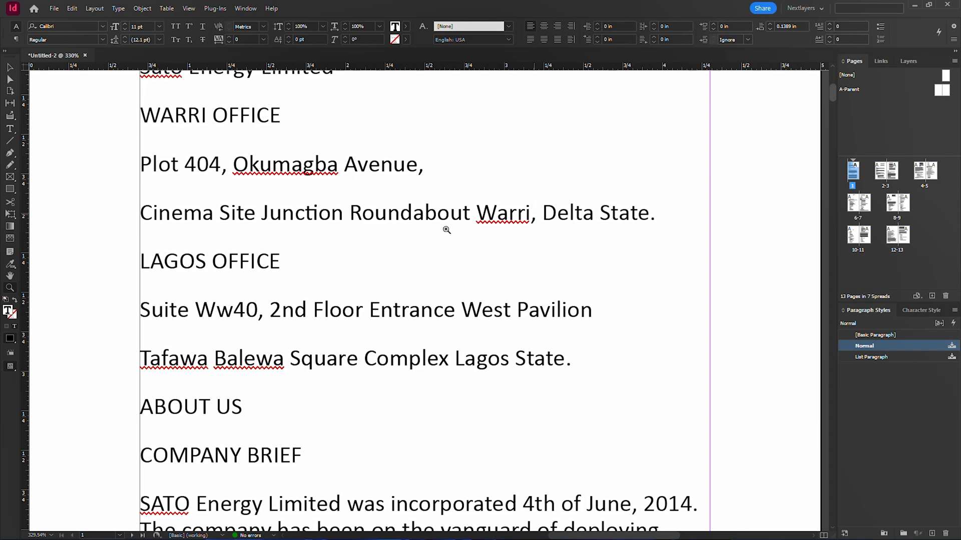
pyautogui.click(12, 68)
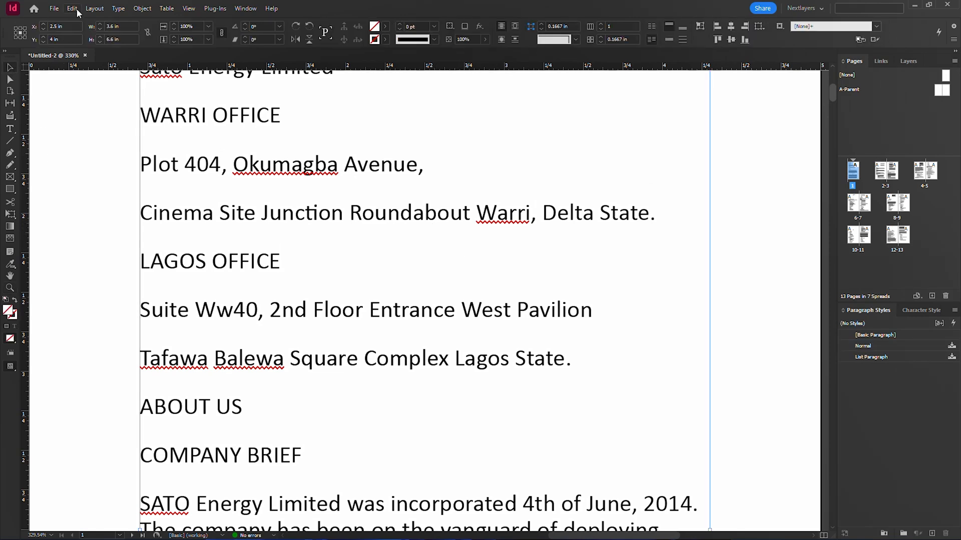
pyautogui.click(72, 9)
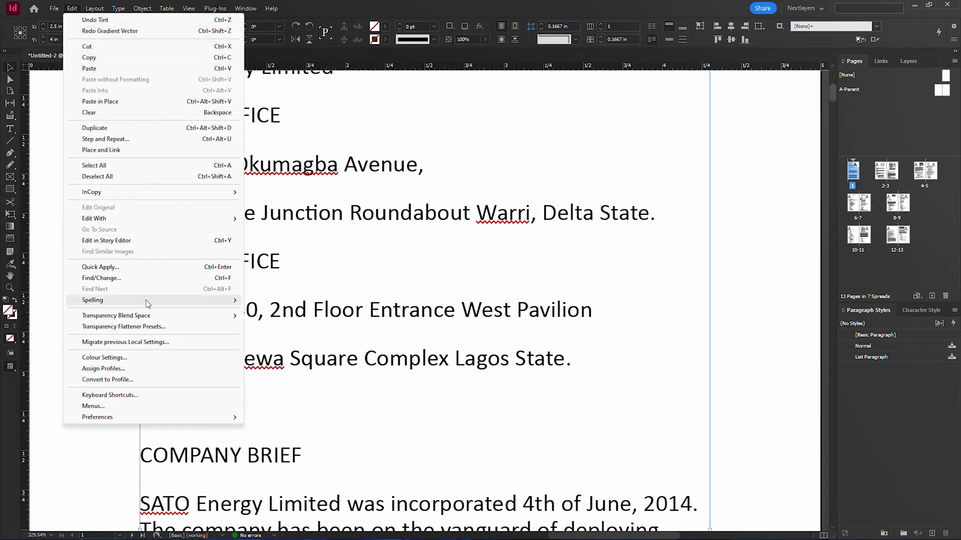
pyautogui.moveTo(148, 301)
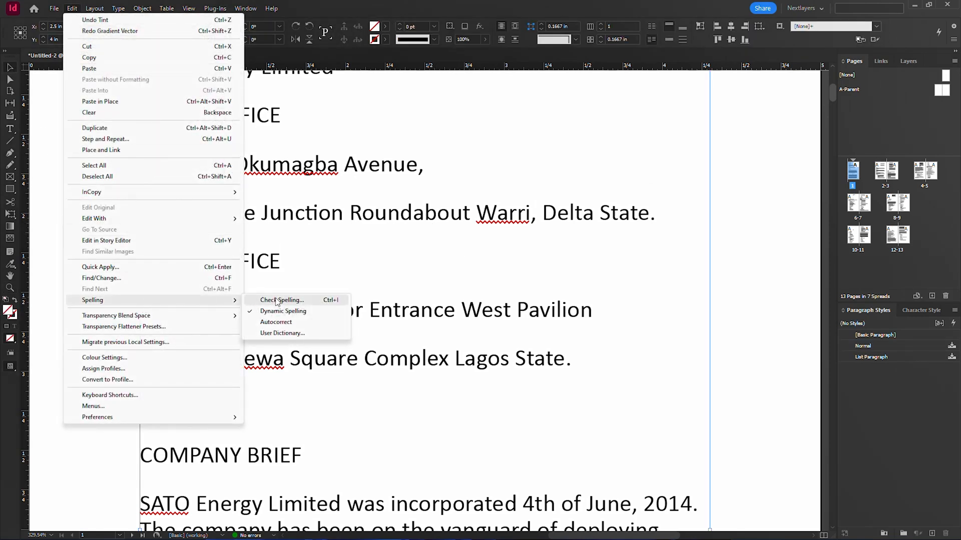
pyautogui.click(303, 311)
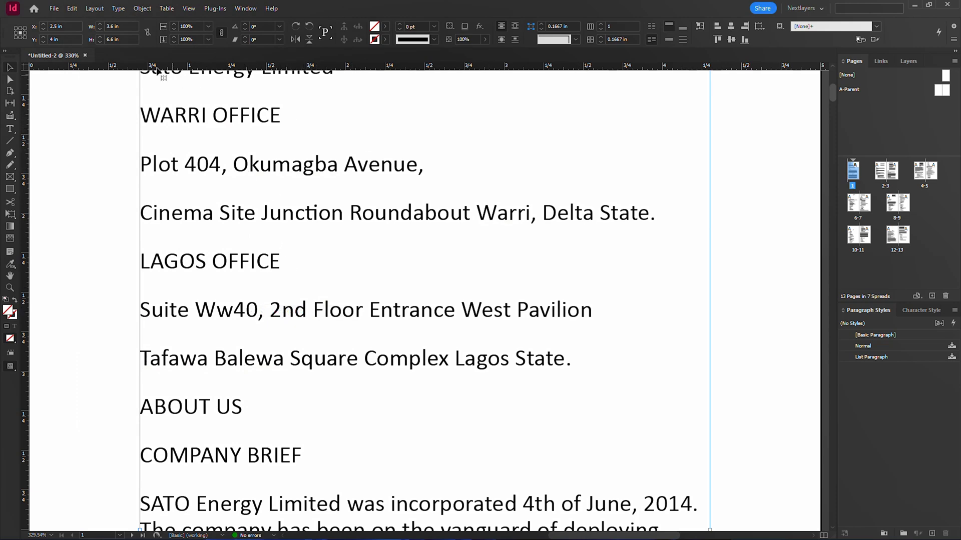
# Turn Dynamic Spelling back on for the document.
pyautogui.click(116, 11)
pyautogui.moveTo(72, 8)
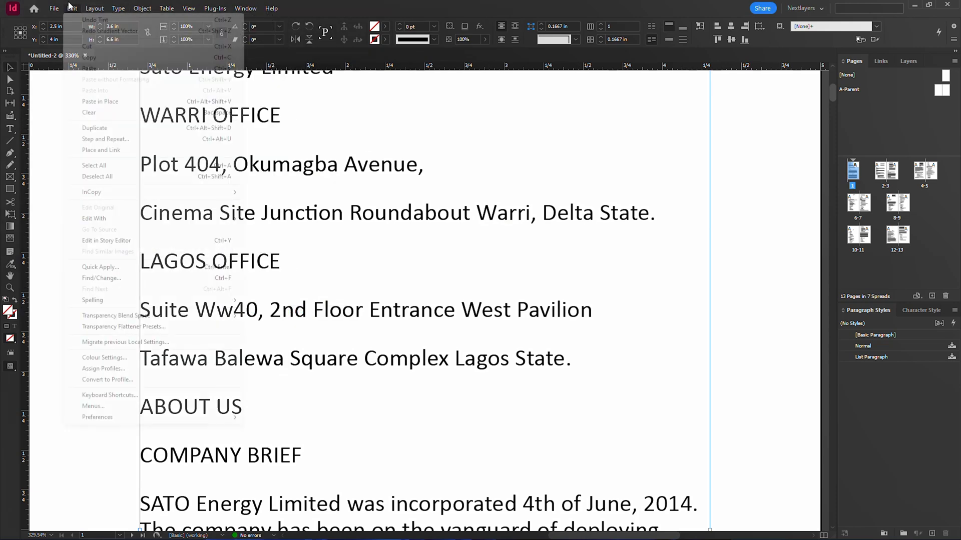
pyautogui.moveTo(190, 300)
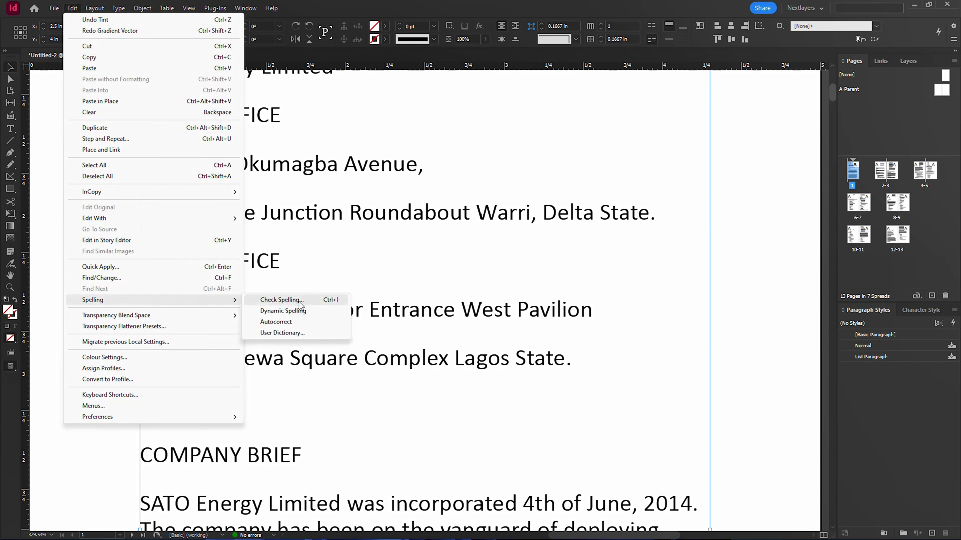
pyautogui.click(311, 312)
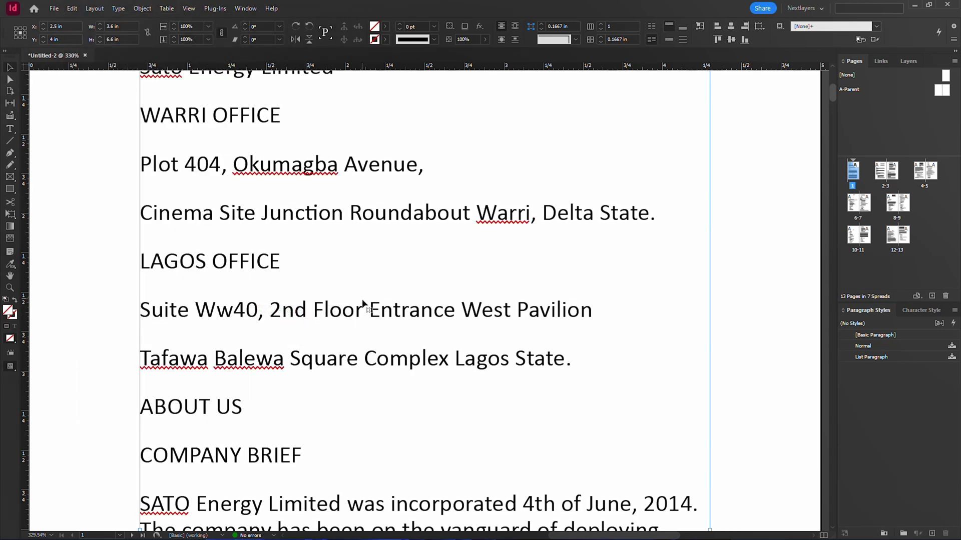
# Examine the underlined spelling errors in the closing paragraph of page 1 and the transformers paragraph on page 4.
pyautogui.hotkey('ctrl', '0')
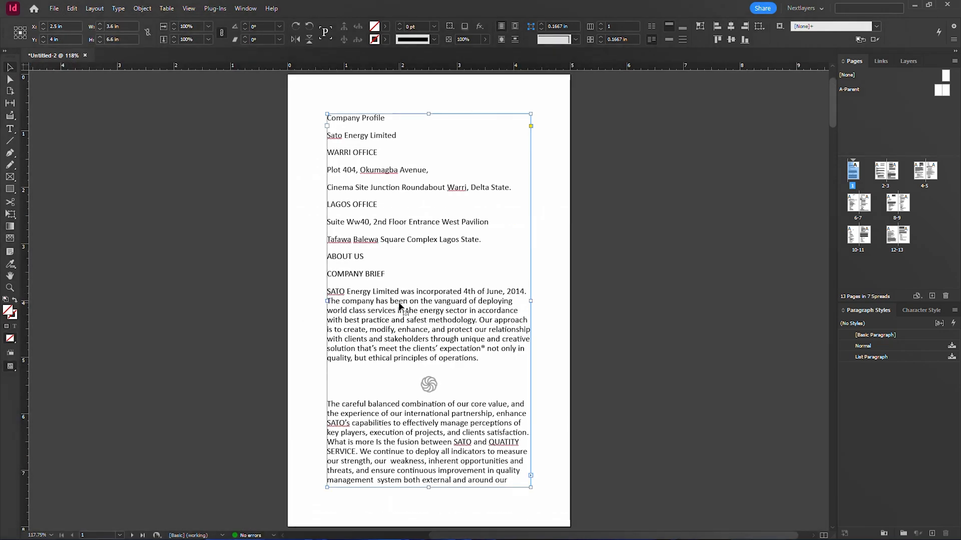
pyautogui.scroll(-5, 398, 306)
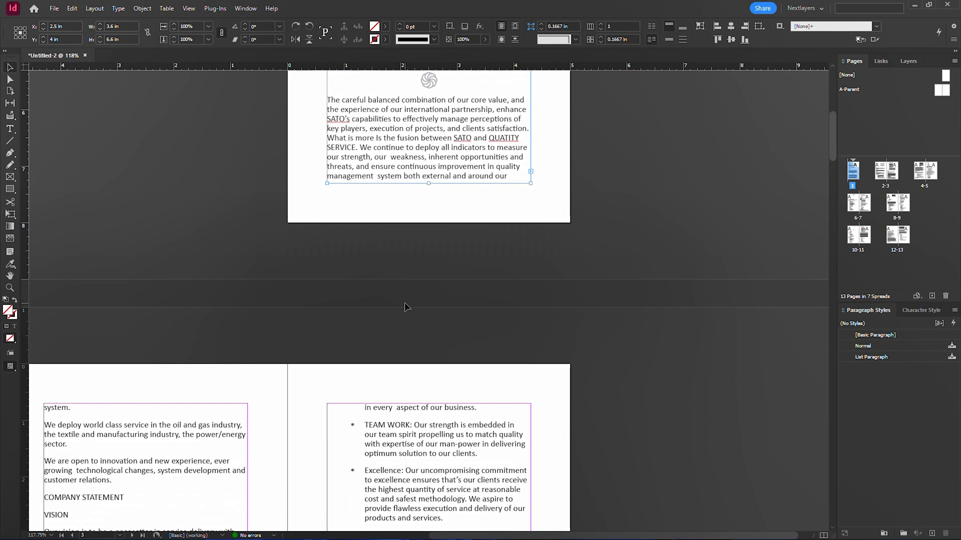
pyautogui.scroll(-4, 317, 296)
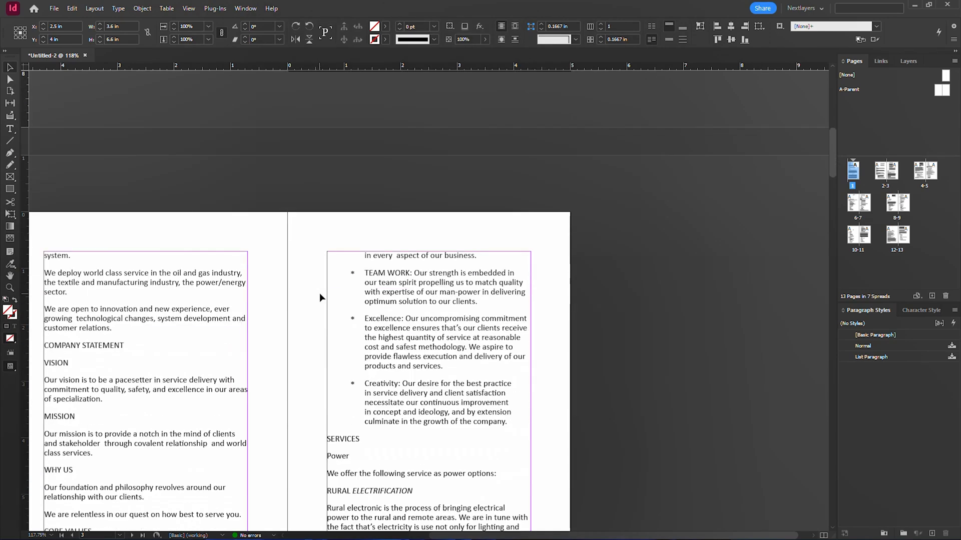
pyautogui.scroll(5, 388, 294)
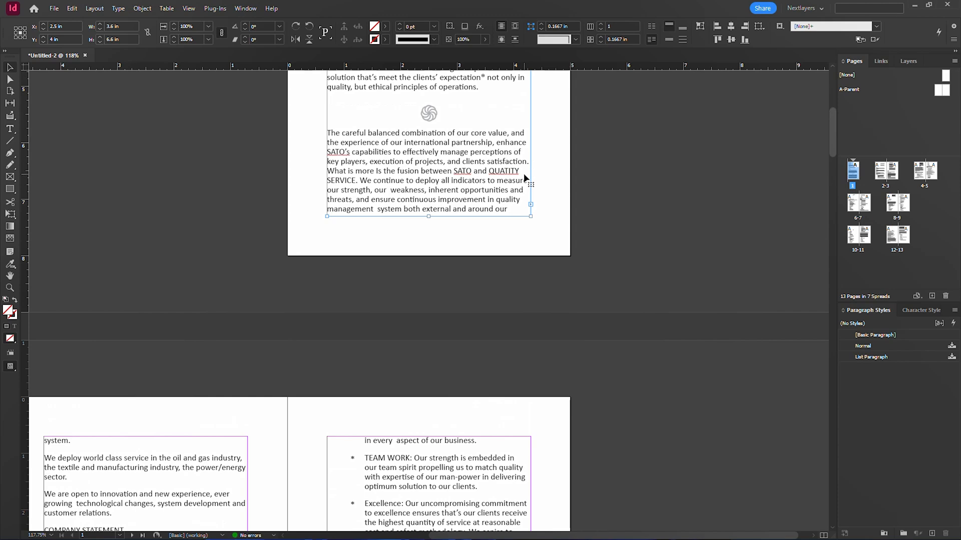
pyautogui.press('z')
pyautogui.moveTo(321, 125); pyautogui.dragTo(546, 239)
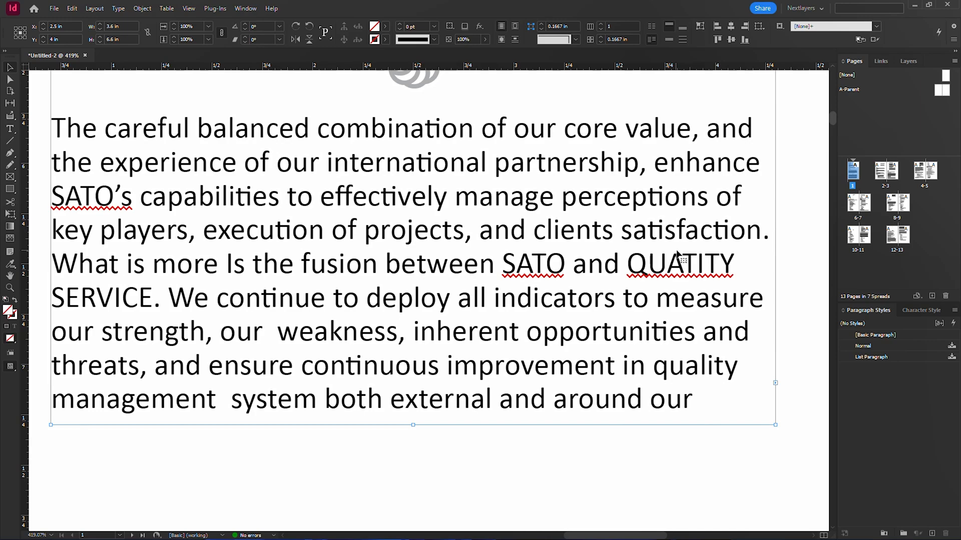
pyautogui.hotkey('ctrl', '0')
pyautogui.scroll(-10, 454, 308)
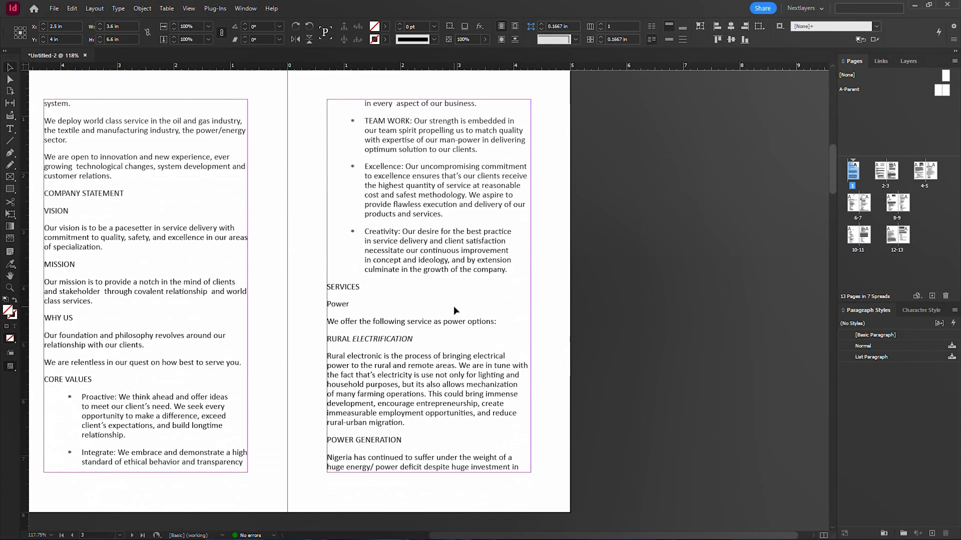
pyautogui.scroll(-12, 454, 307)
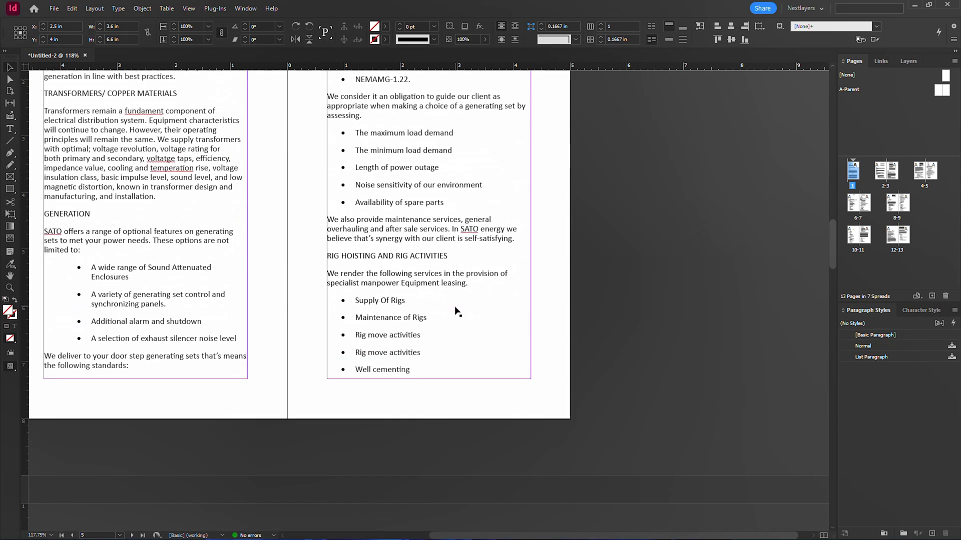
pyautogui.scroll(1, 457, 311)
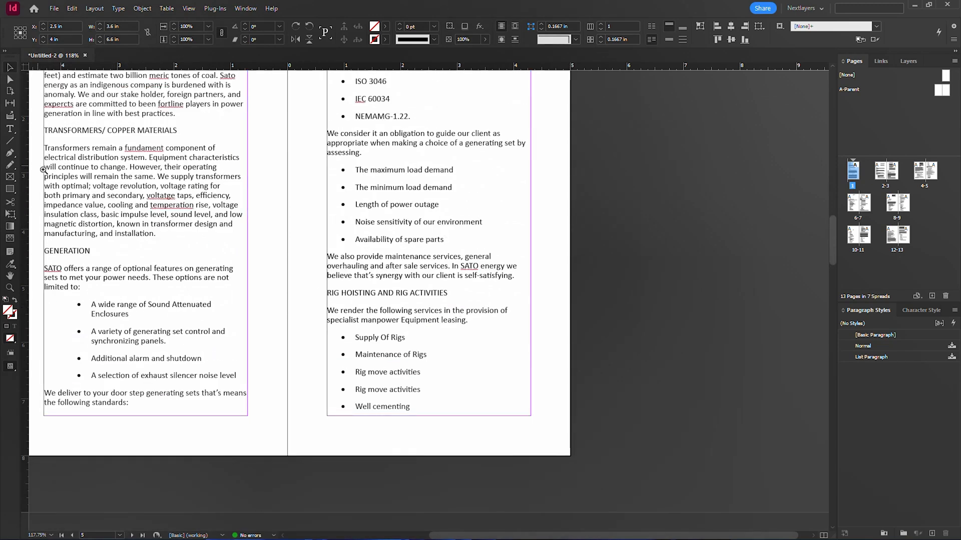
pyautogui.moveTo(39, 166); pyautogui.dragTo(286, 262)
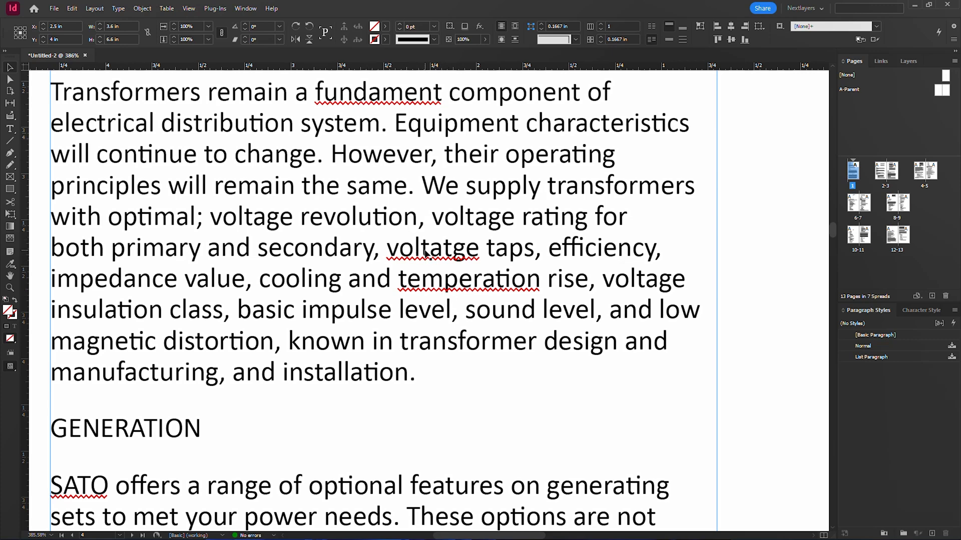
pyautogui.hotkey('ctrl', 'alt', '0')
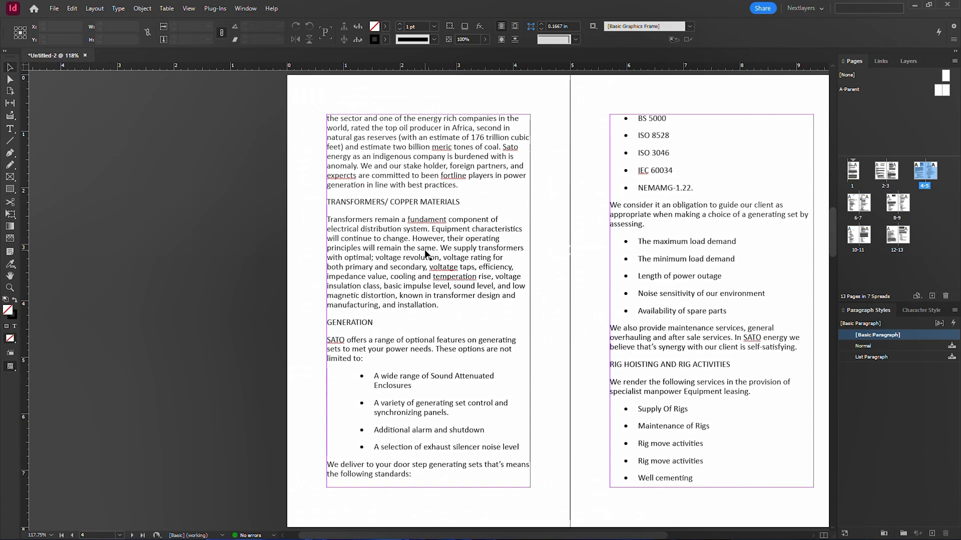
# Inspect the hyphens in Pre-action and FE-200 in the fire suppression list on page 7 by selecting them.
pyautogui.scroll(-15, 426, 254)
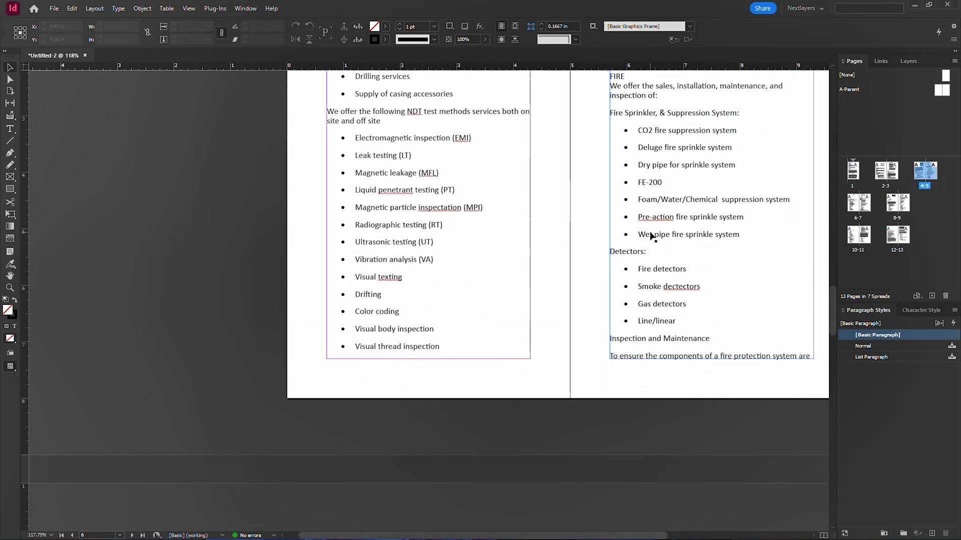
pyautogui.moveTo(573, 155); pyautogui.dragTo(773, 314)
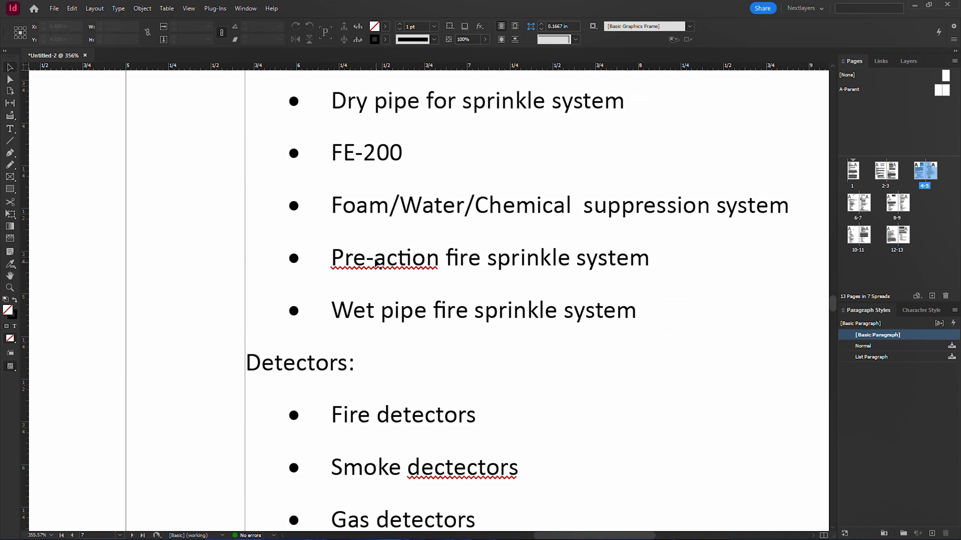
pyautogui.doubleClick(375, 260)
pyautogui.hotkey('shift', 'Left')
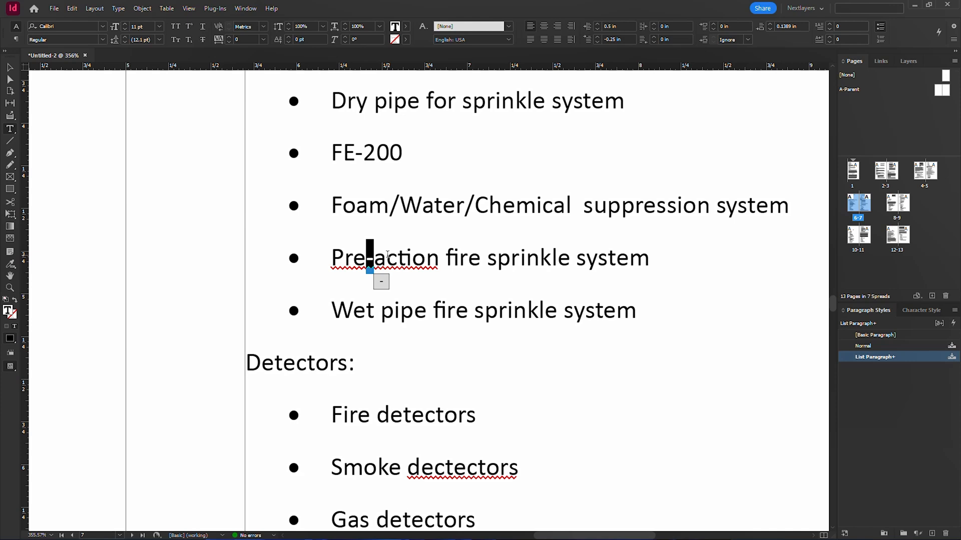
pyautogui.click(358, 148)
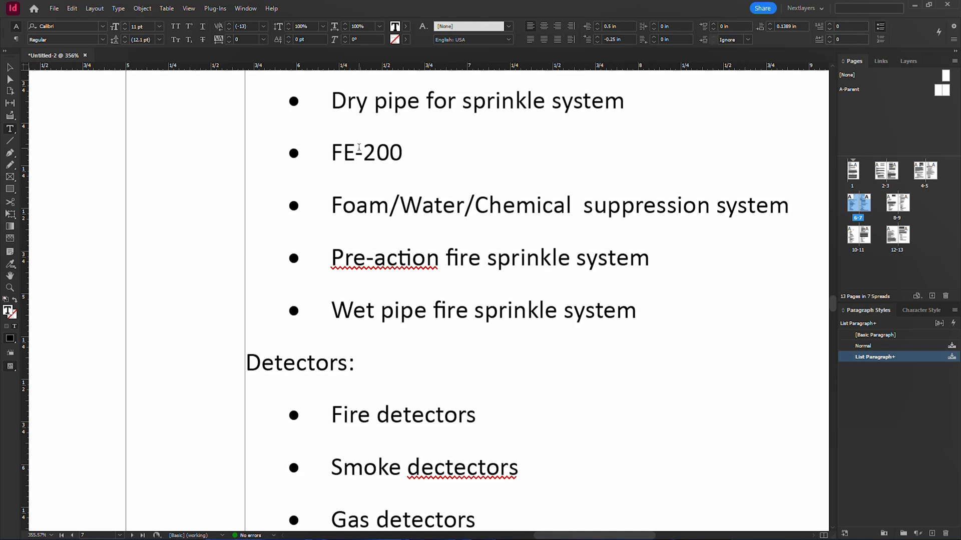
pyautogui.moveTo(355, 147); pyautogui.dragTo(363, 147)
# Set up a GREP Find/Change query on the story that finds a hyphen (-) and changes it to an en dash (~=).
pyautogui.hotkey('ctrl', 'f')
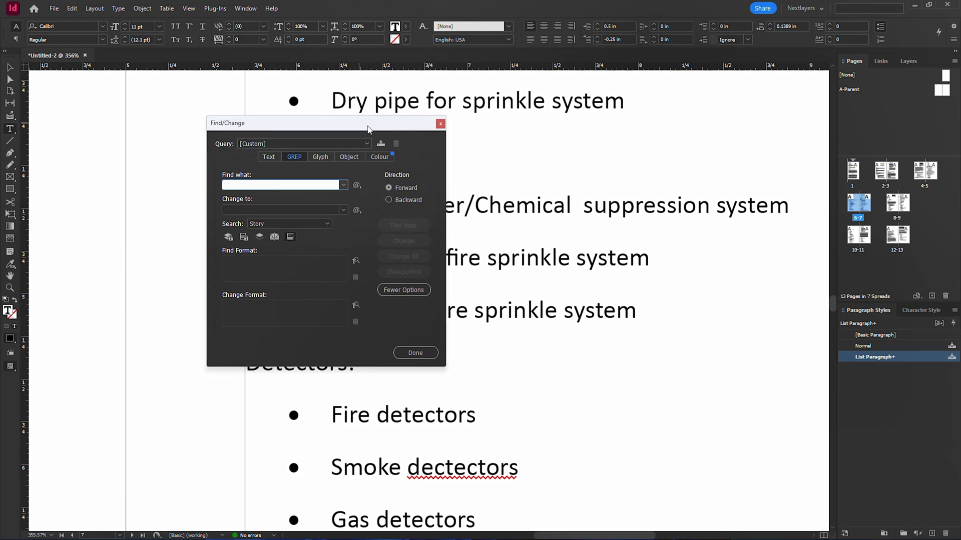
pyautogui.moveTo(362, 125); pyautogui.dragTo(497, 144)
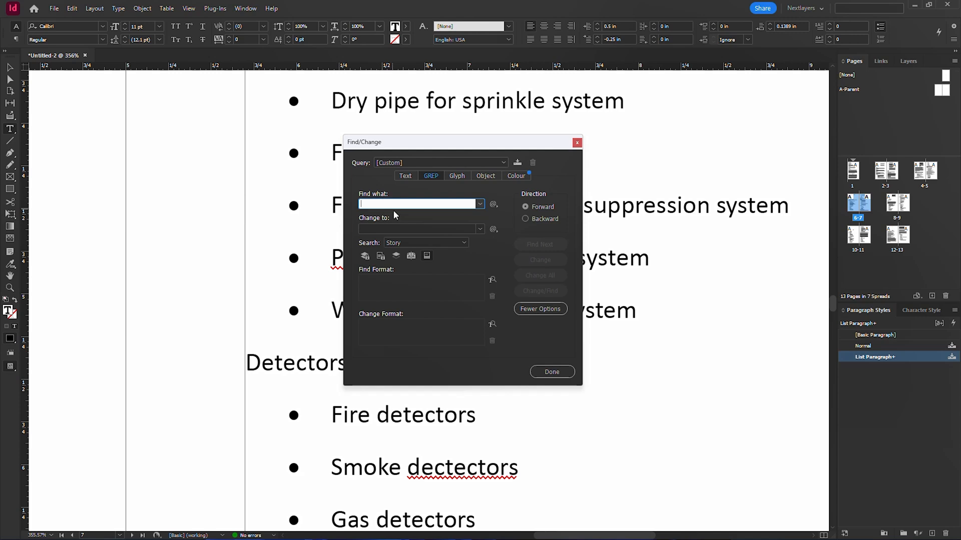
pyautogui.write('-')
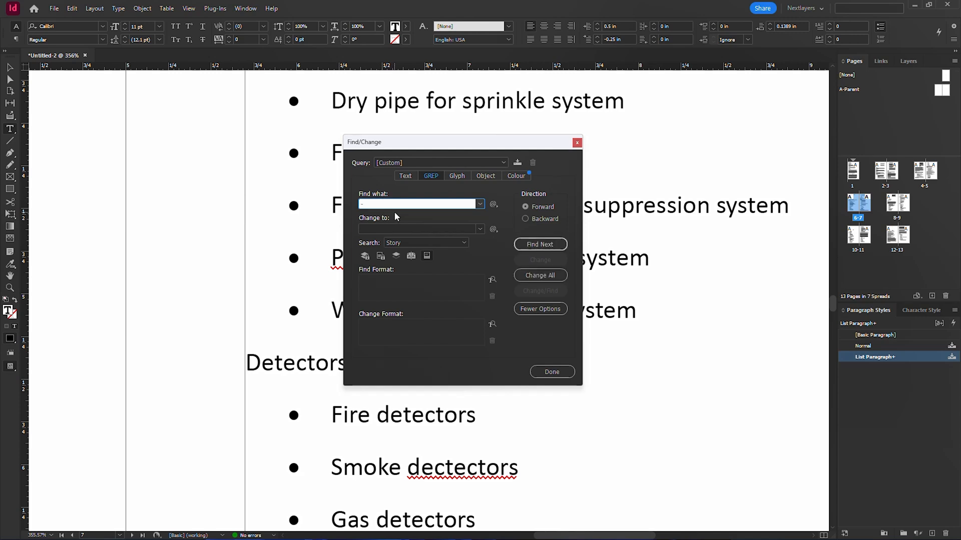
pyautogui.click(496, 232)
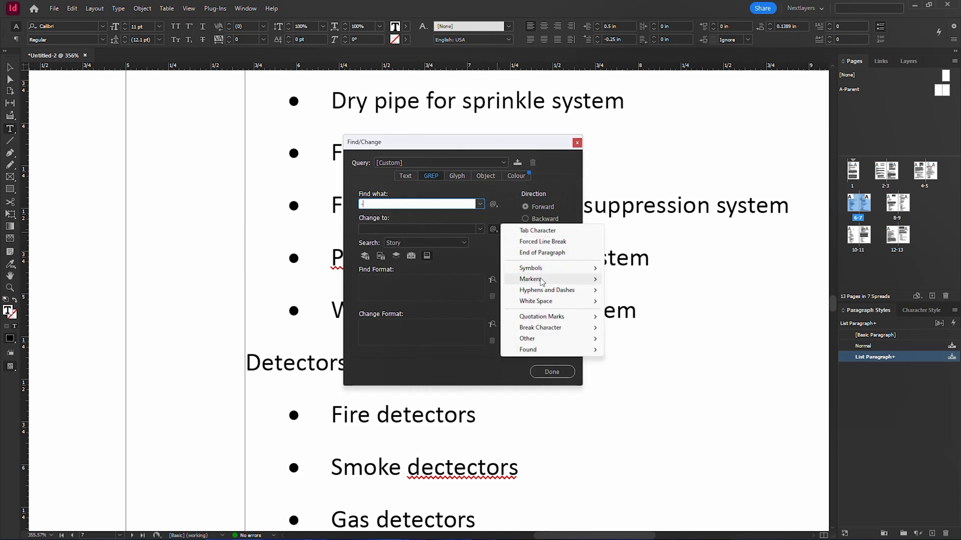
pyautogui.moveTo(541, 283)
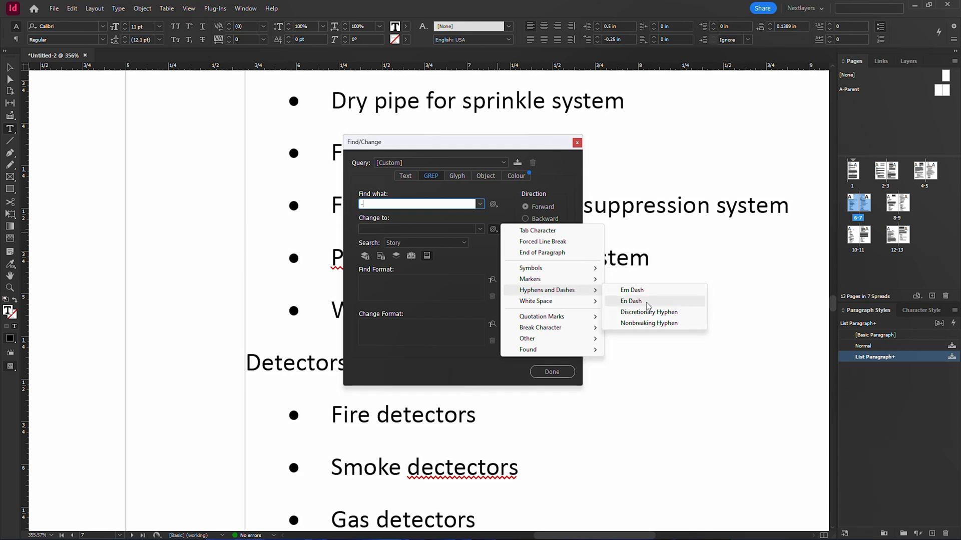
pyautogui.click(631, 301)
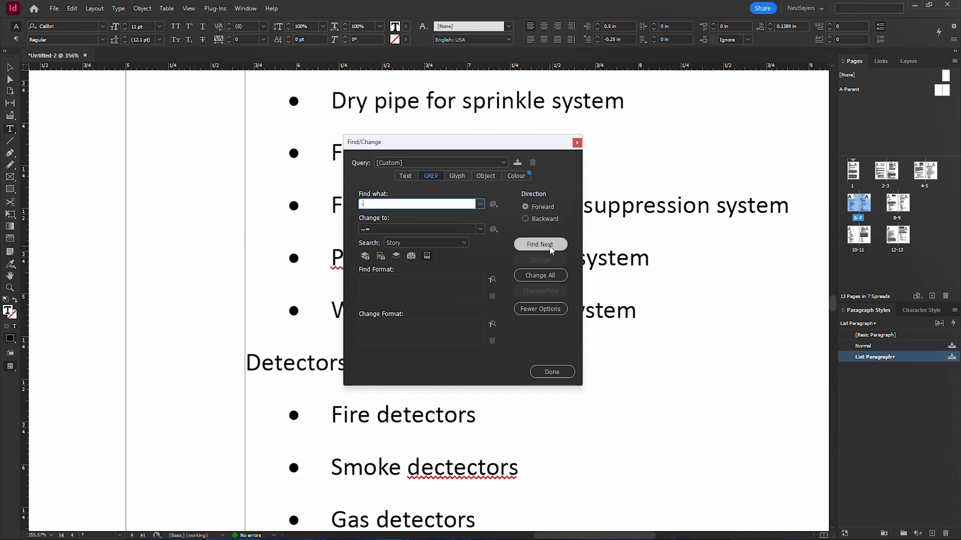
# Find the next two hyphens in the story, and replace all hyphens with en dashes.
pyautogui.click(550, 244)
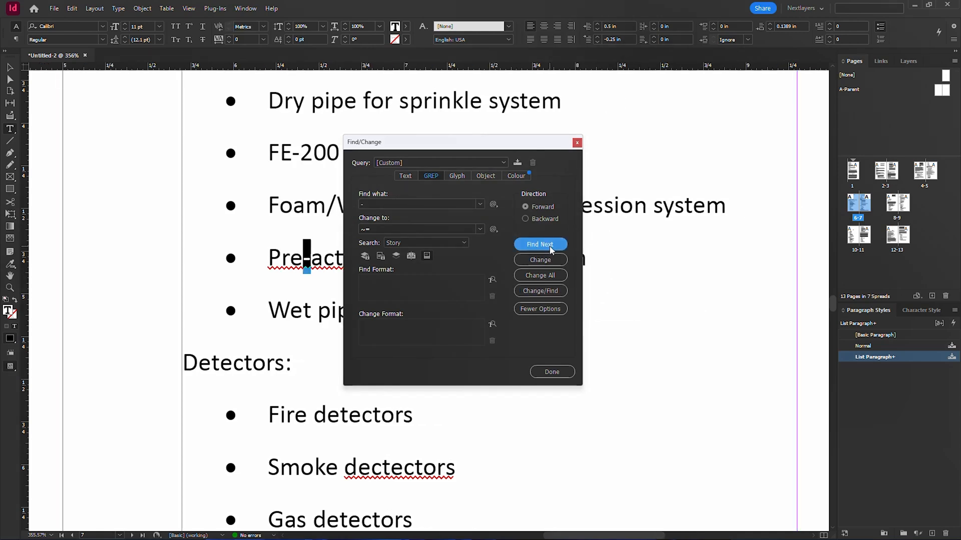
pyautogui.click(549, 244)
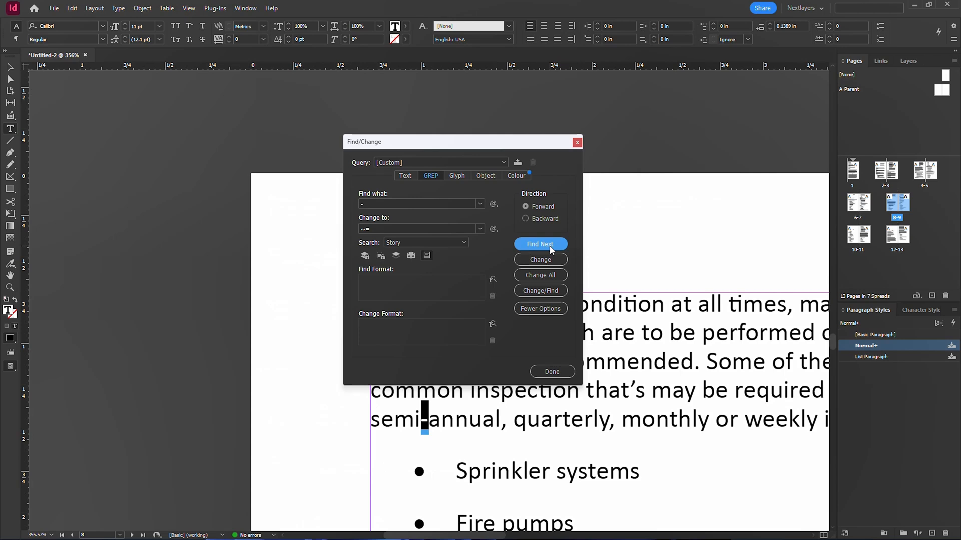
pyautogui.click(540, 276)
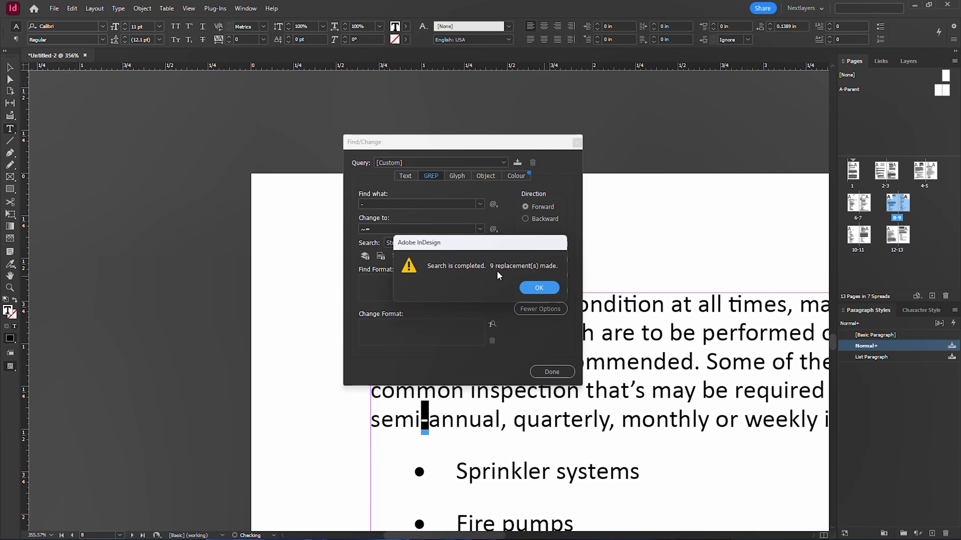
# Dismiss the replacement message, examine the Glyph, Object and Colour search options of Find/Change, and close the dialog.
pyautogui.click(538, 287)
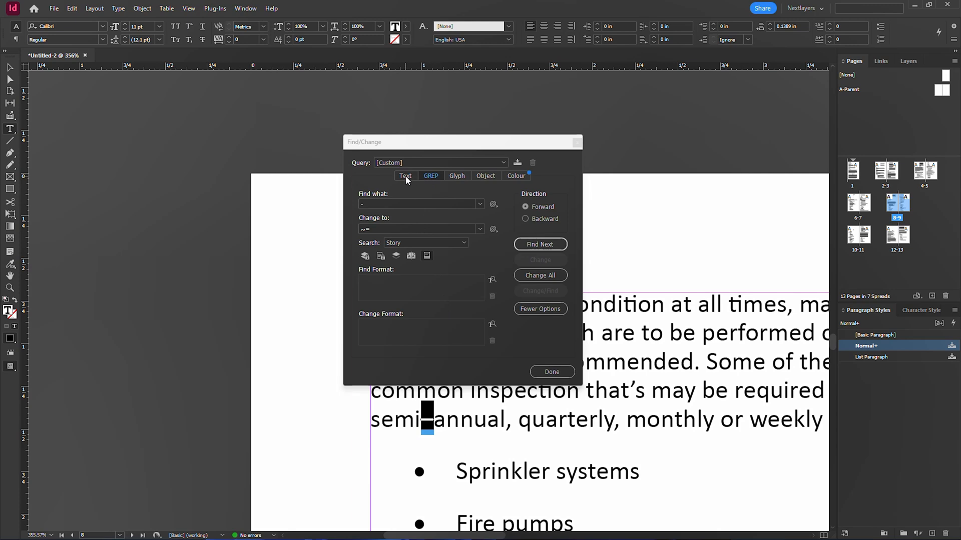
pyautogui.click(456, 175)
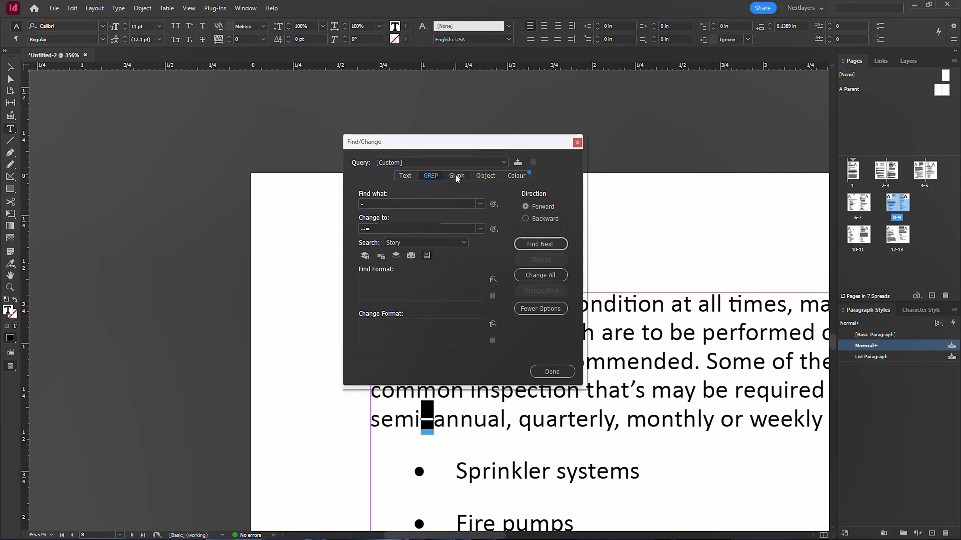
pyautogui.click(456, 175)
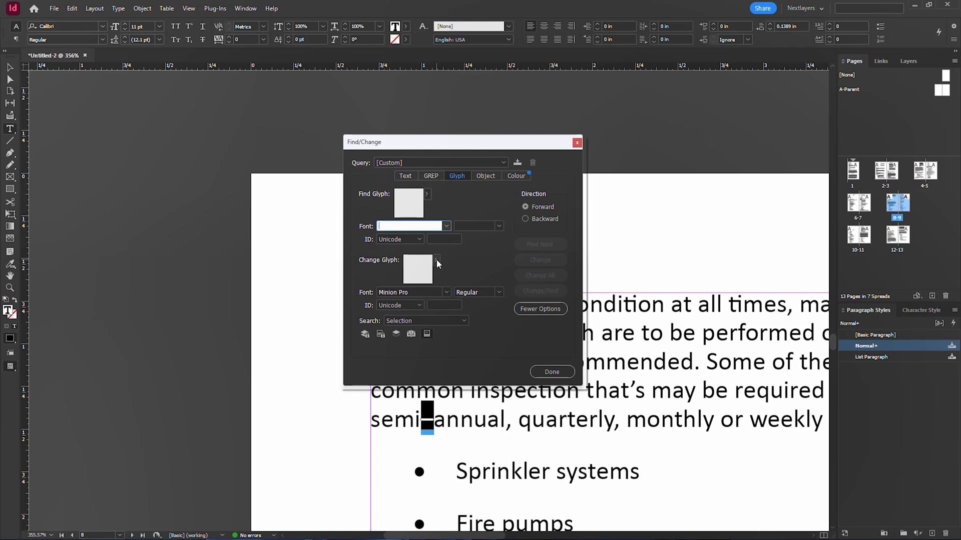
pyautogui.click(480, 175)
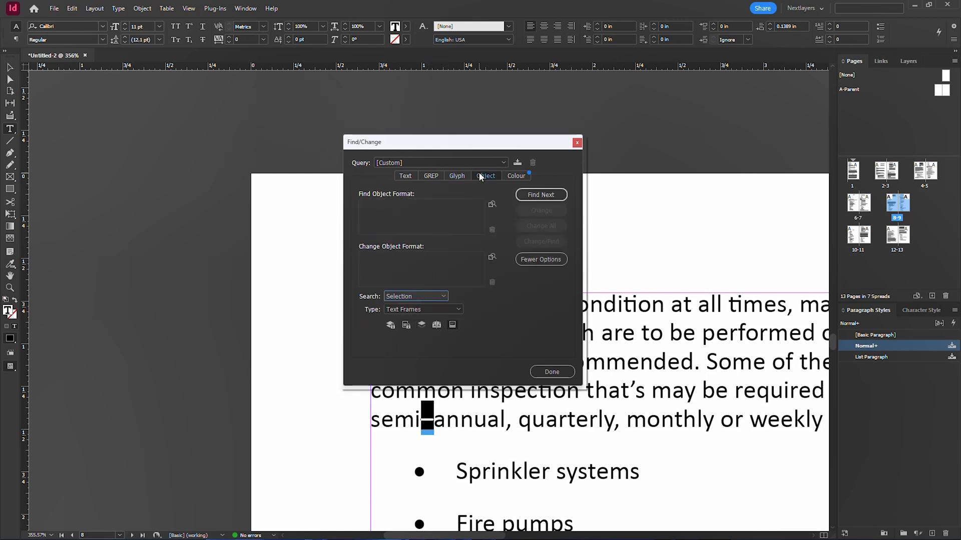
pyautogui.click(518, 176)
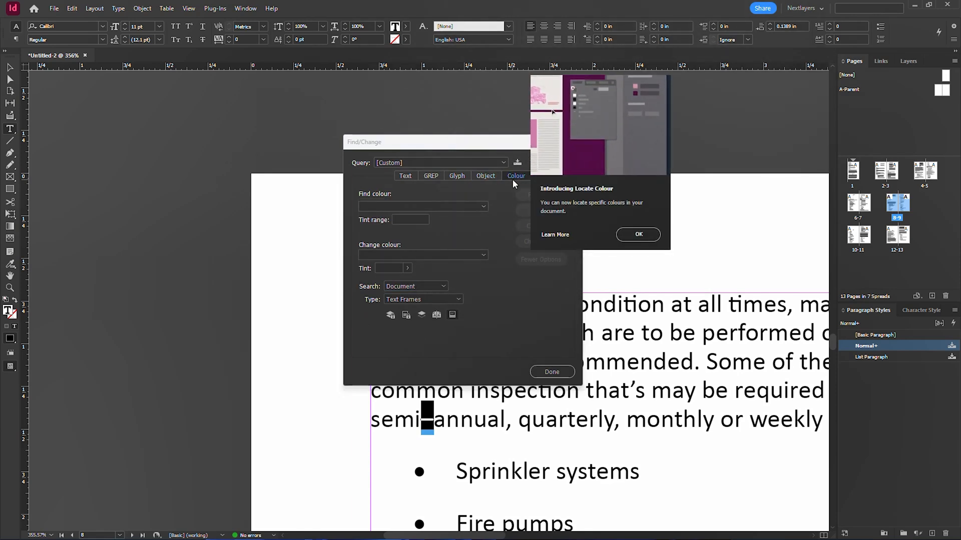
pyautogui.click(628, 235)
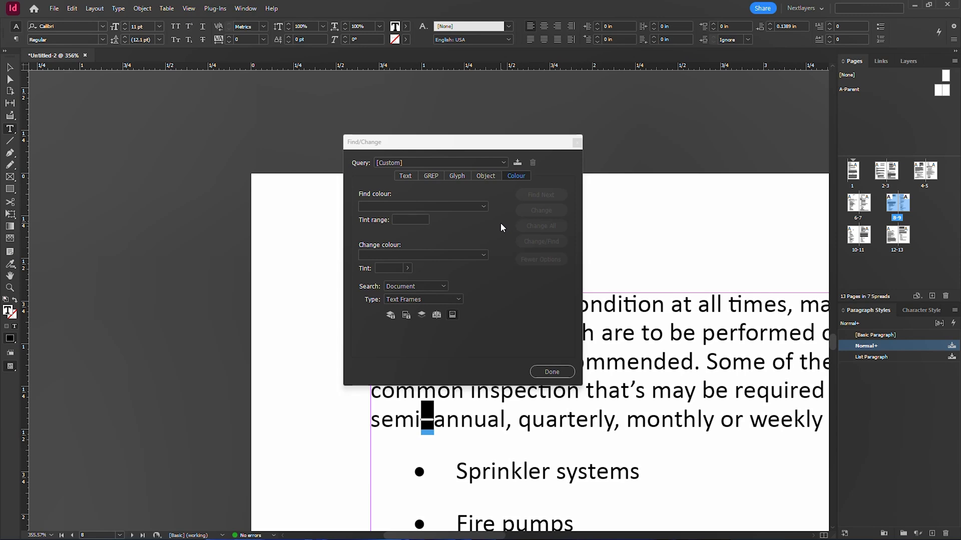
pyautogui.click(405, 178)
pyautogui.click(550, 370)
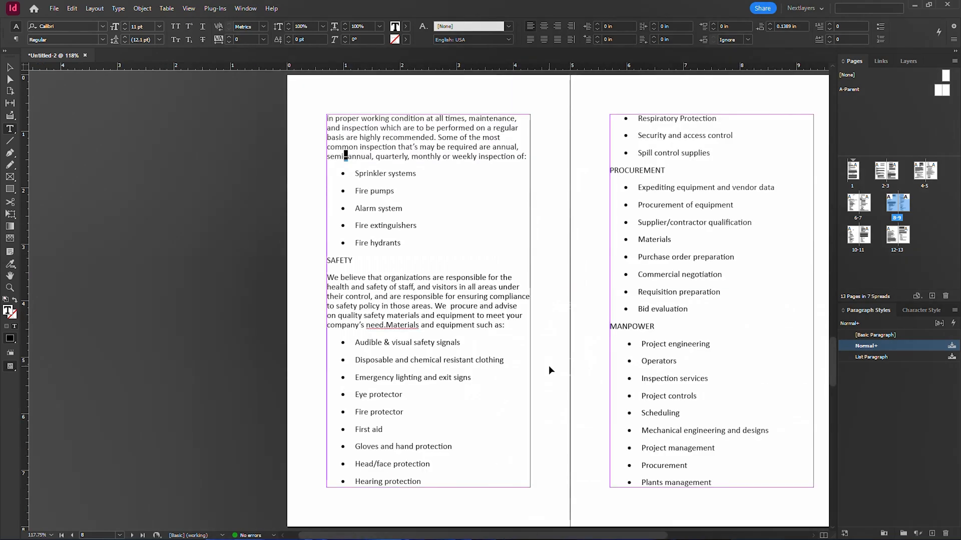
pyautogui.hotkey('ctrl', '0')
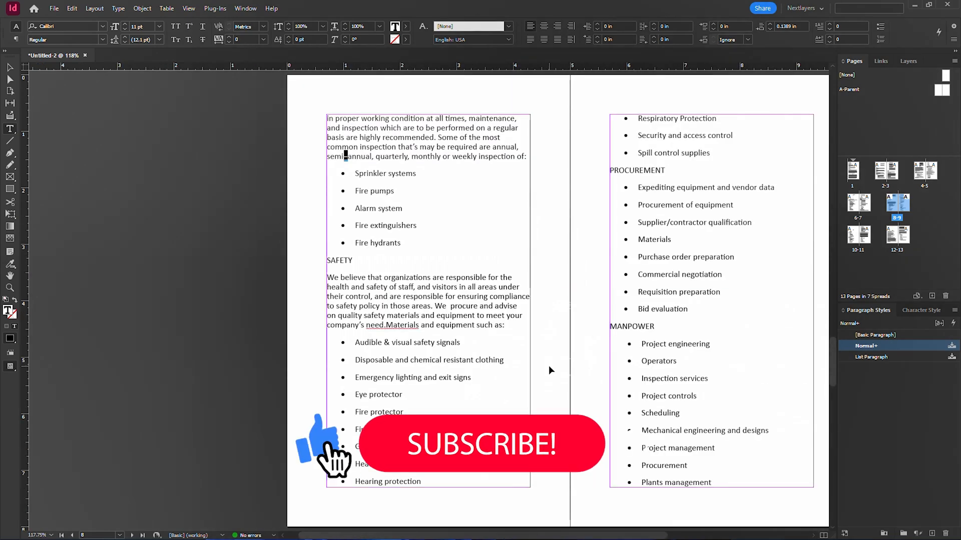